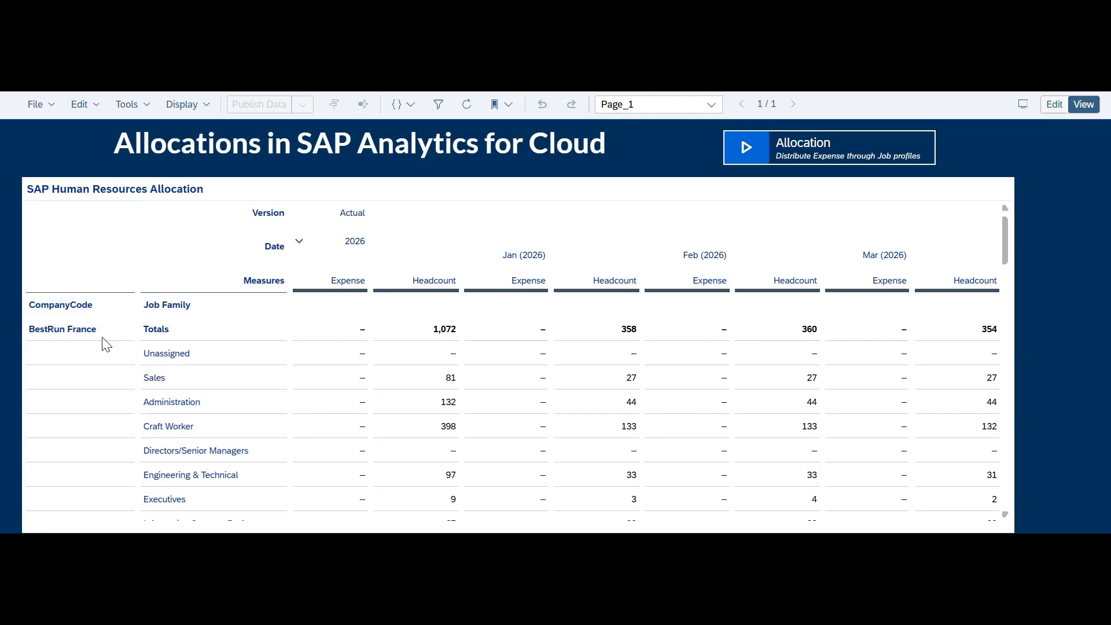
Step: Examine the expense and headcount figures by company code and job family in the SAP Human Resources Allocation table
{"action": "scroll", "coordinate": [217, 343], "scroll_direction": "down", "scroll_amount": 1}
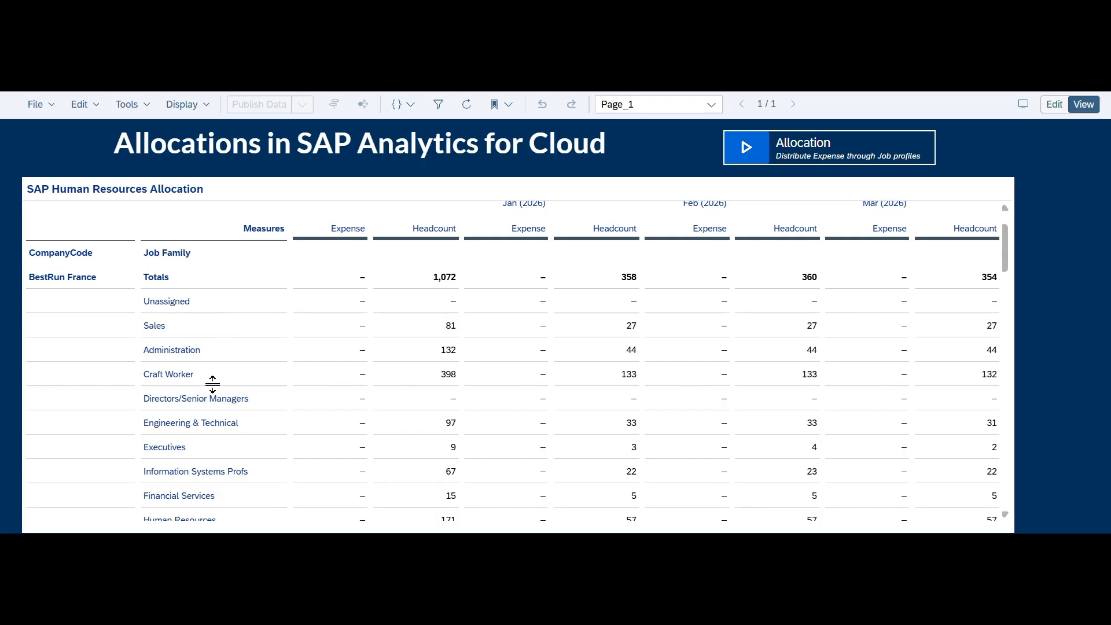
{"action": "scroll", "coordinate": [241, 434], "scroll_direction": "down", "scroll_amount": 1}
{"action": "scroll", "coordinate": [246, 436], "scroll_direction": "down", "scroll_amount": 2}
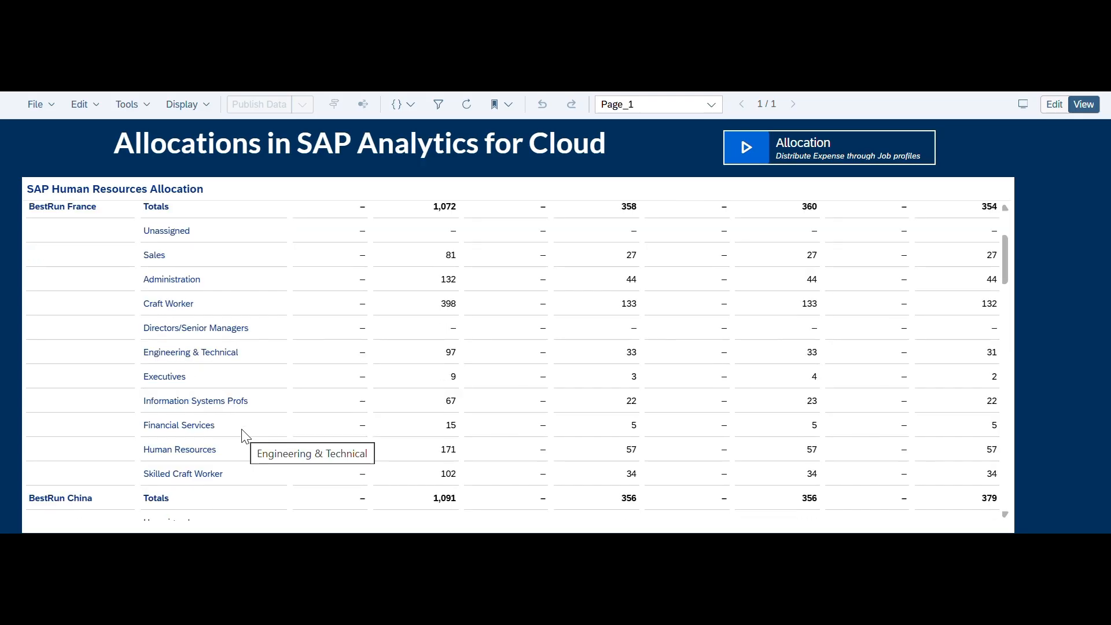
{"action": "scroll", "coordinate": [243, 435], "scroll_direction": "up", "scroll_amount": 3}
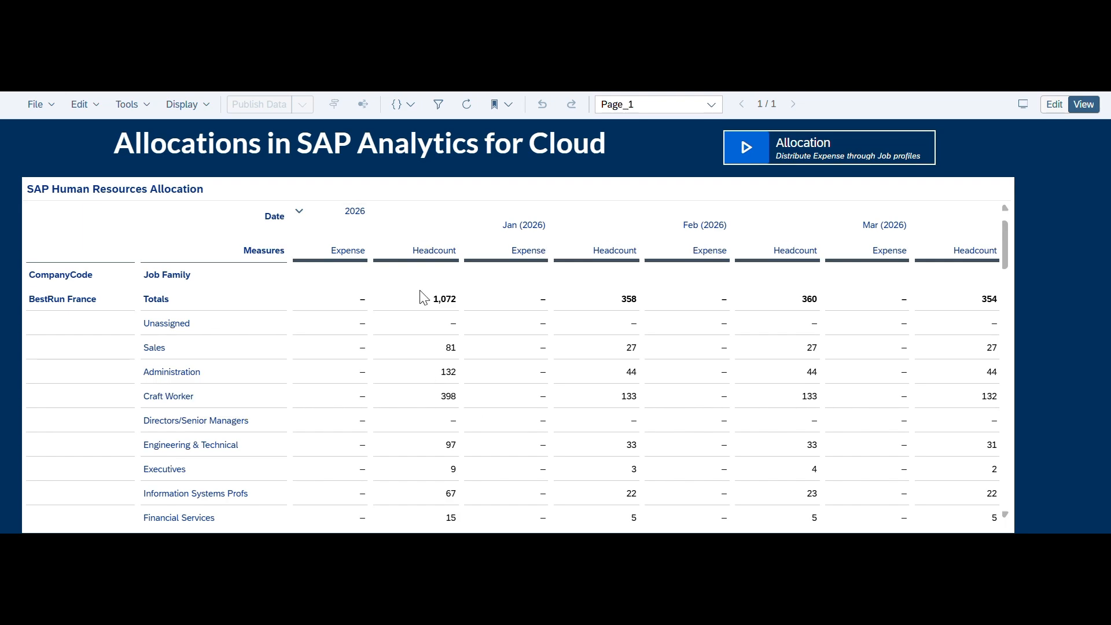
{"action": "scroll", "coordinate": [440, 302], "scroll_direction": "up", "scroll_amount": 1}
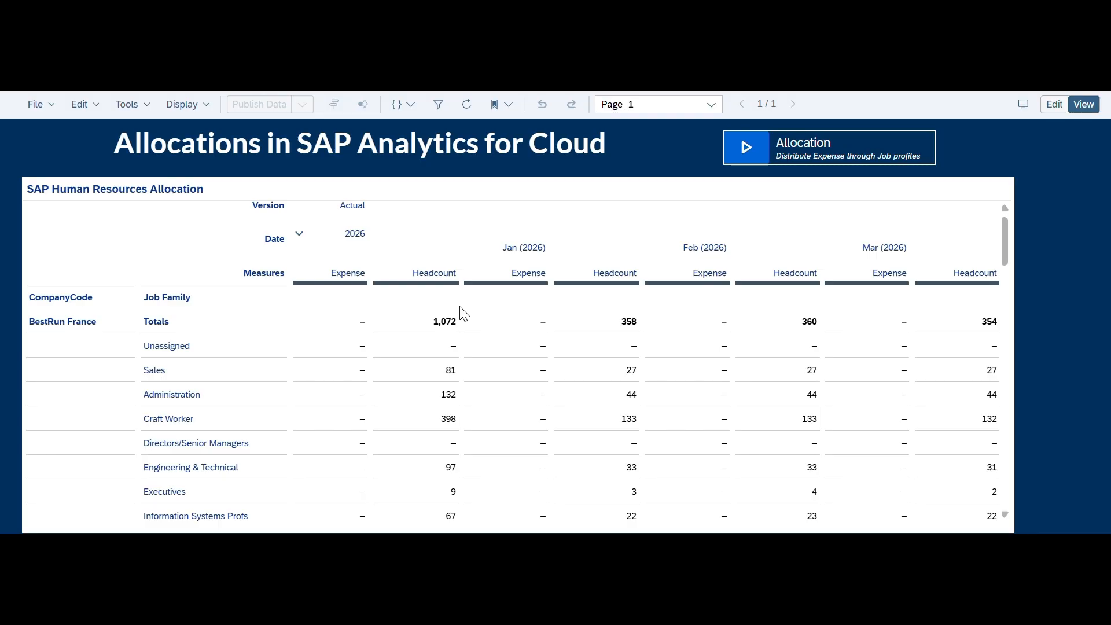
{"action": "mouse_move", "coordinate": [303, 332]}
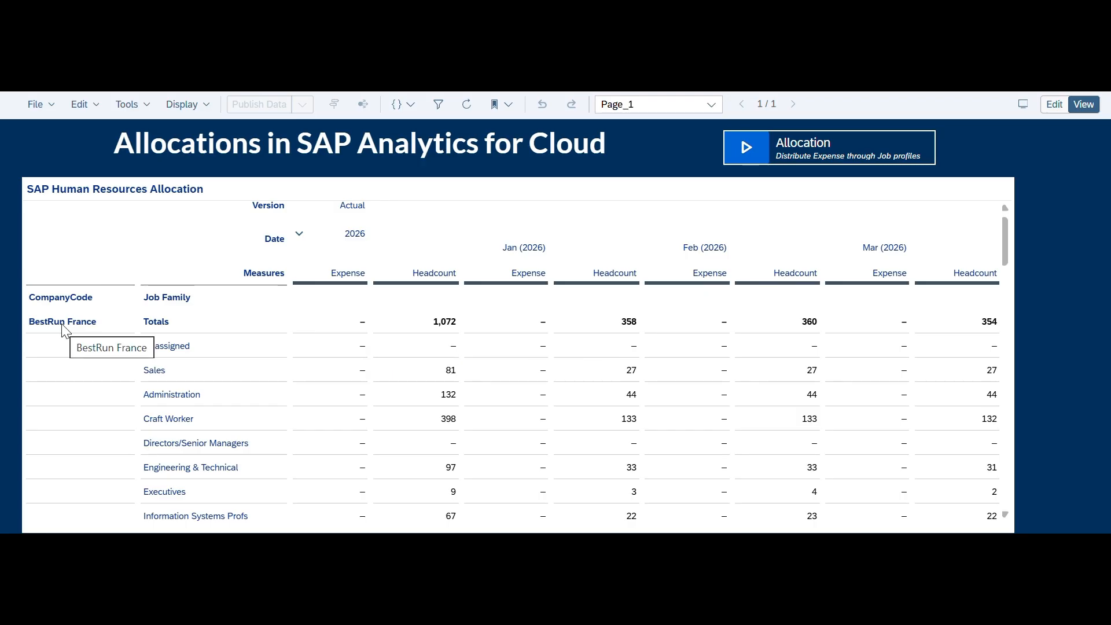
{"action": "scroll", "coordinate": [258, 337], "scroll_direction": "down", "scroll_amount": 1}
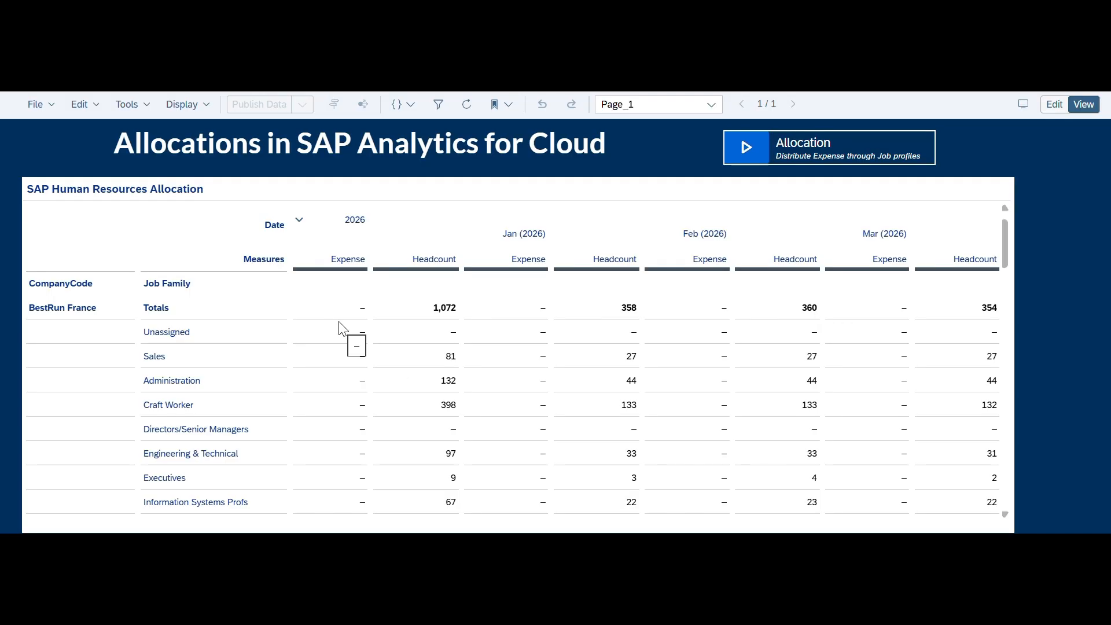
{"action": "scroll", "coordinate": [330, 327], "scroll_direction": "down", "scroll_amount": 1}
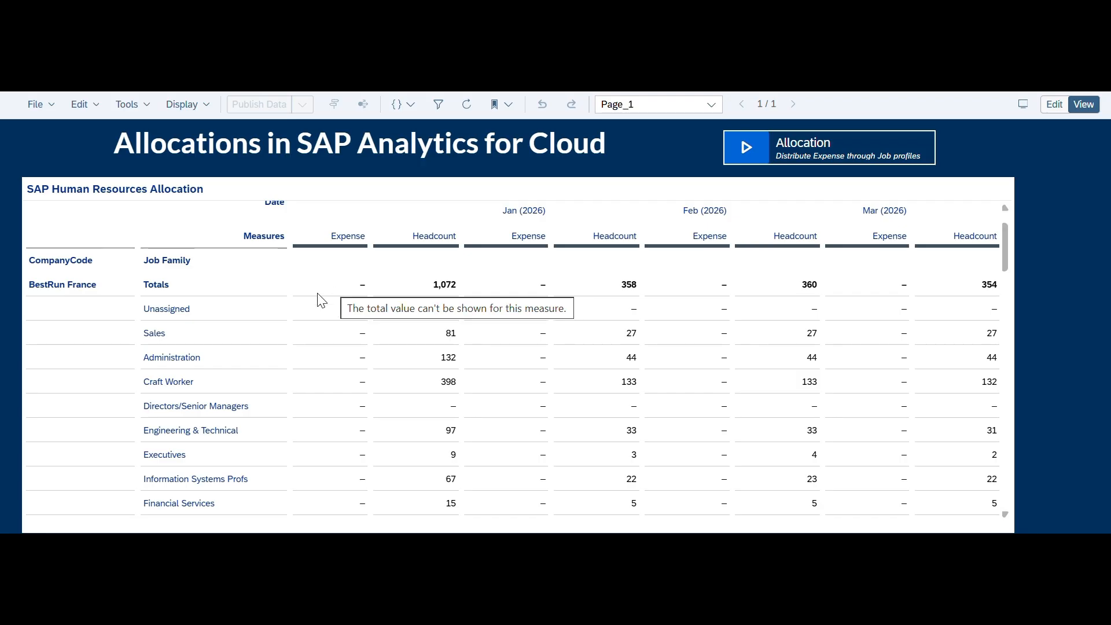
{"action": "scroll", "coordinate": [351, 293], "scroll_direction": "up", "scroll_amount": 1}
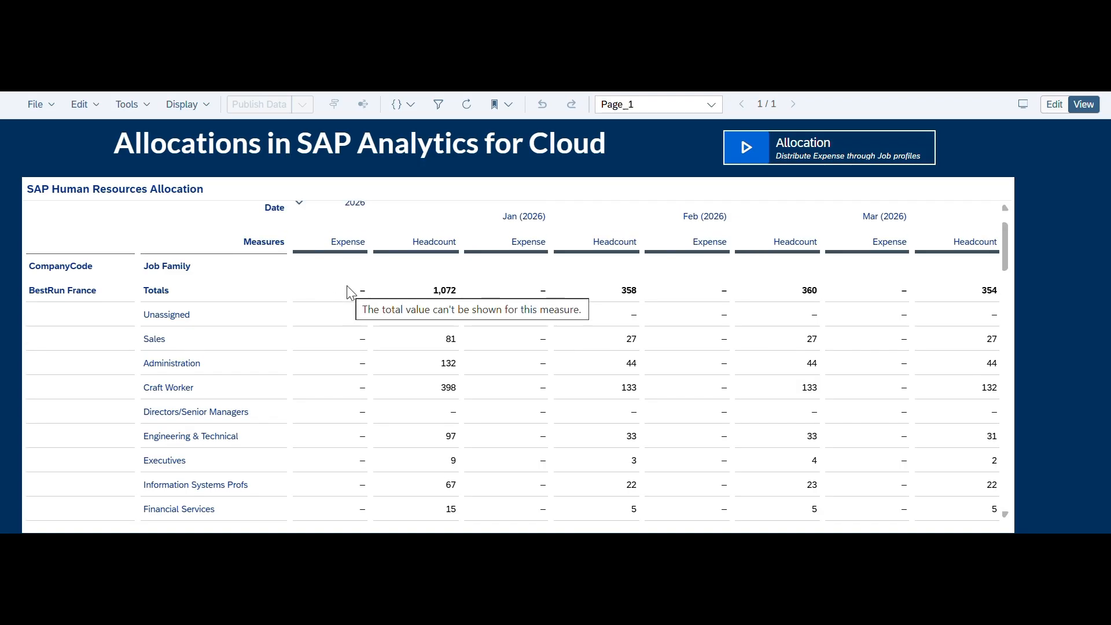
{"action": "scroll", "coordinate": [350, 293], "scroll_direction": "up", "scroll_amount": 3}
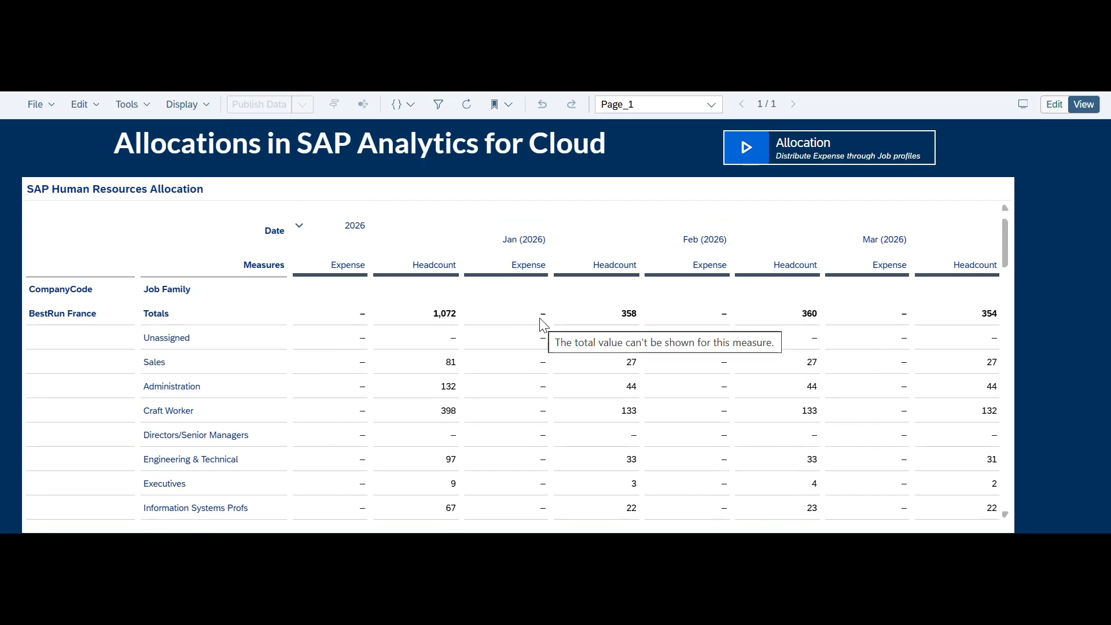
Step: Enter 35,800 as the January 2026 total expense of BestRun France
{"action": "left_click", "coordinate": [542, 322]}
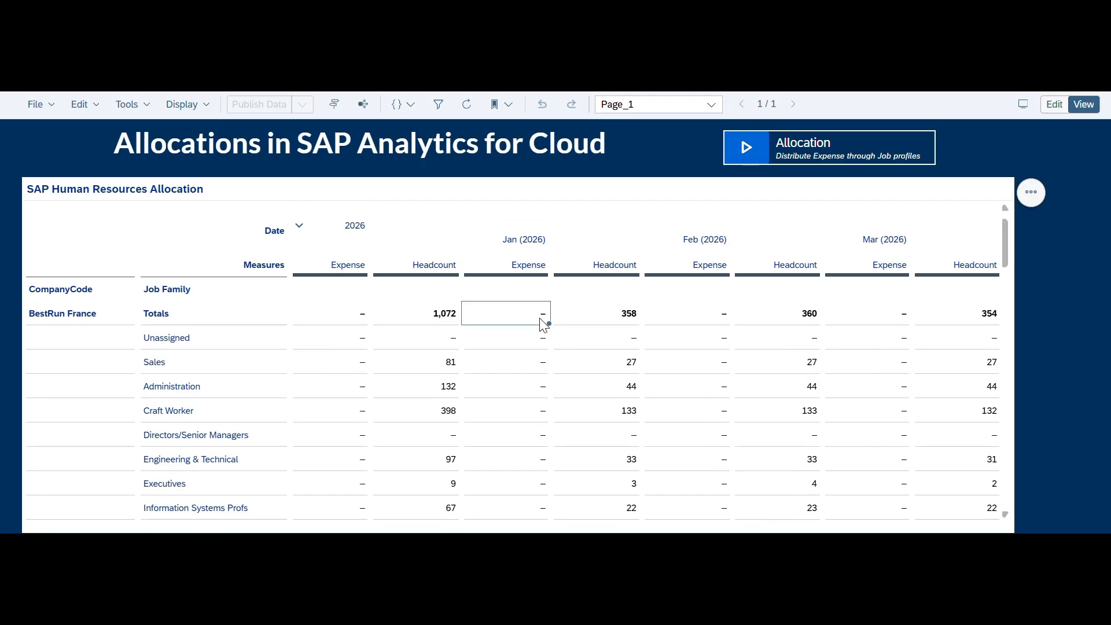
{"action": "double_click", "coordinate": [543, 321]}
{"action": "type", "text": "36"}
{"action": "type", "text": "8"}
{"action": "type", "text": "00"}
{"action": "key", "text": "Return"}
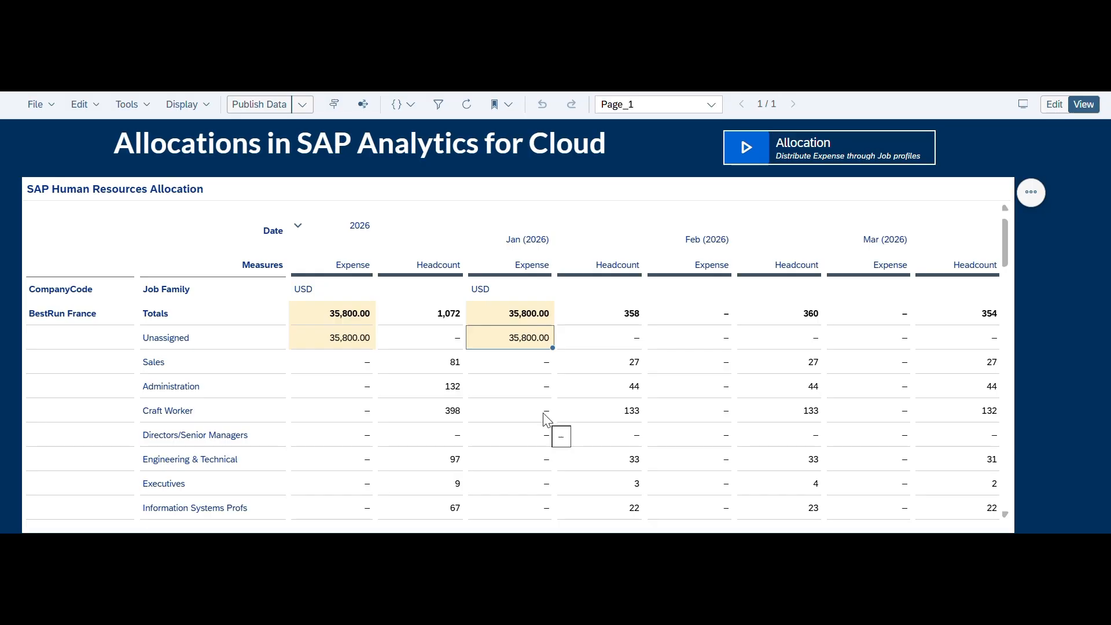
Step: Start distributing BestRun France's Unassigned January 2026 expense to the Job Family members of the same level
{"action": "scroll", "coordinate": [544, 416], "scroll_direction": "down", "scroll_amount": 1}
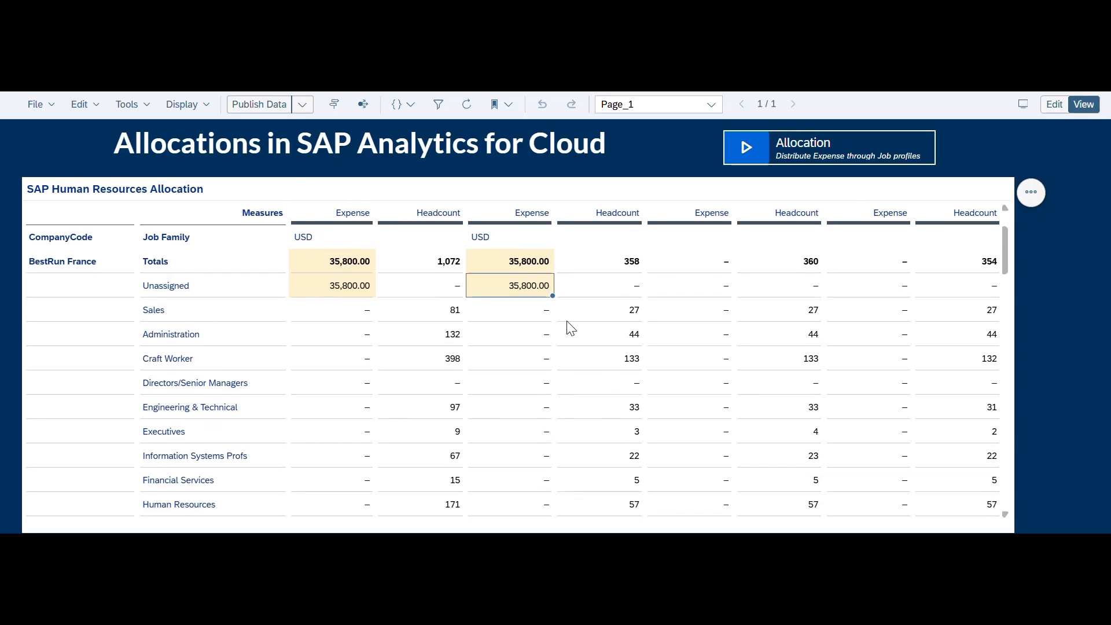
{"action": "scroll", "coordinate": [550, 503], "scroll_direction": "down", "scroll_amount": 1}
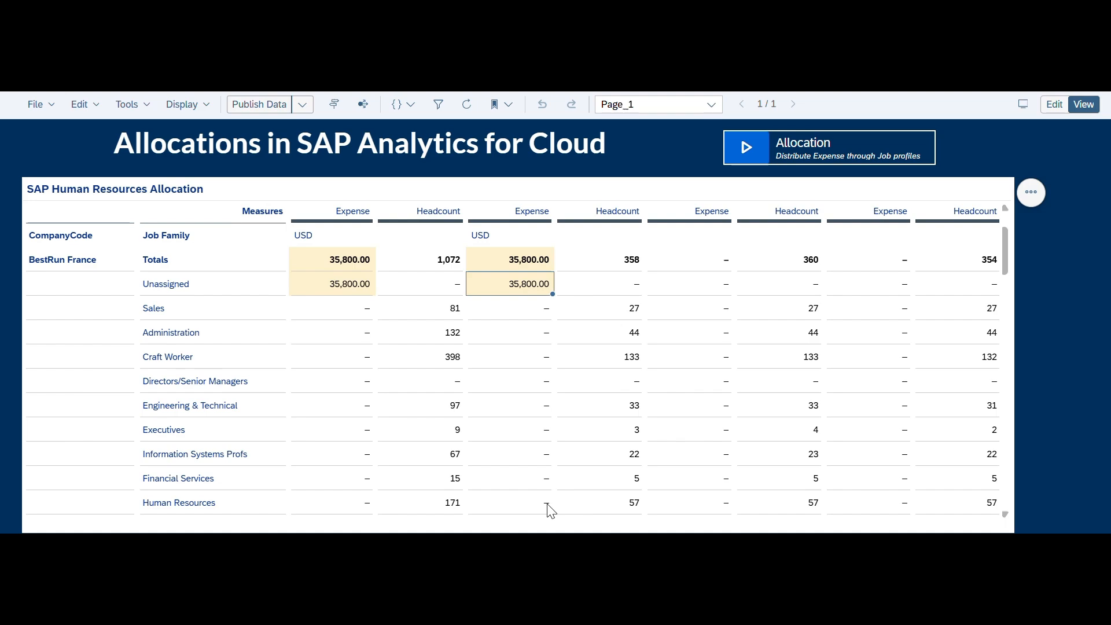
{"action": "scroll", "coordinate": [549, 510], "scroll_direction": "down", "scroll_amount": 1}
{"action": "scroll", "coordinate": [549, 511], "scroll_direction": "down", "scroll_amount": 1}
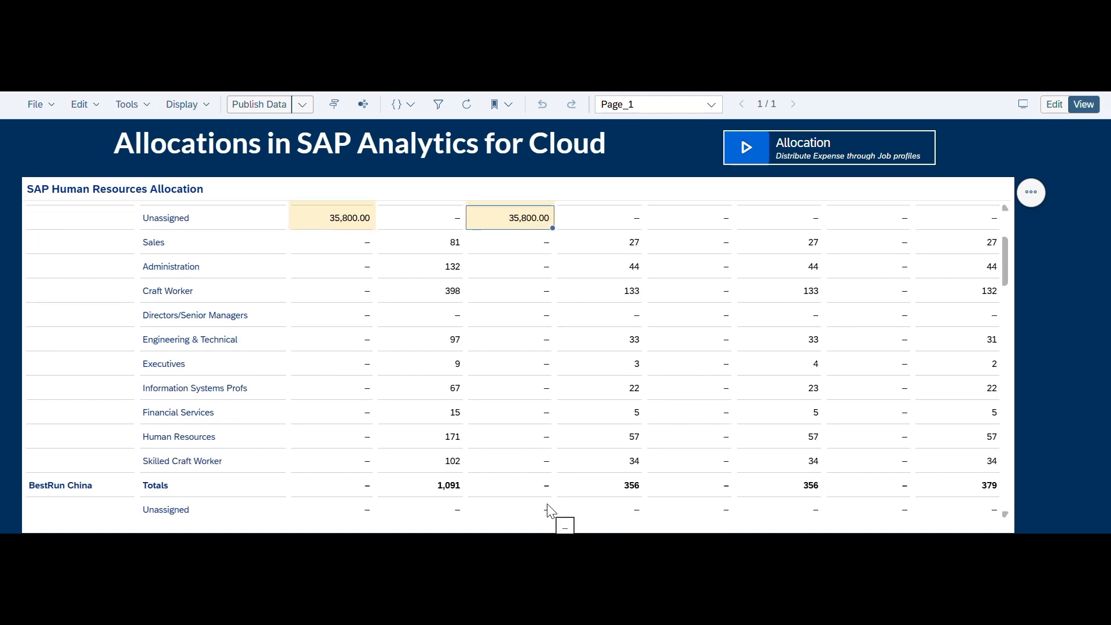
{"action": "scroll", "coordinate": [548, 511], "scroll_direction": "up", "scroll_amount": 2}
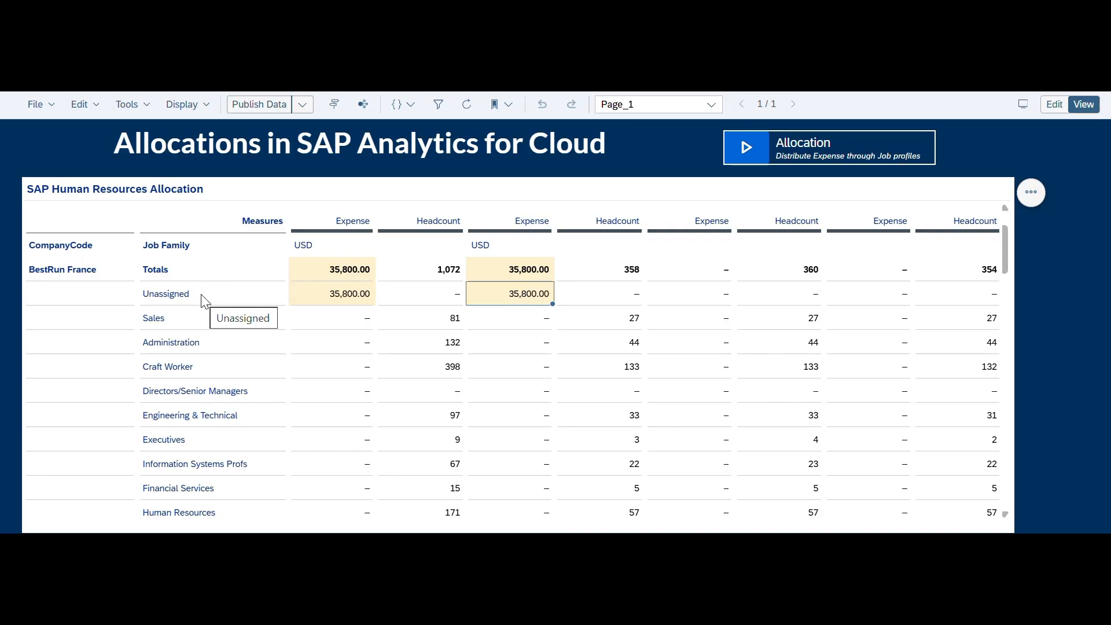
{"action": "right_click", "coordinate": [524, 302]}
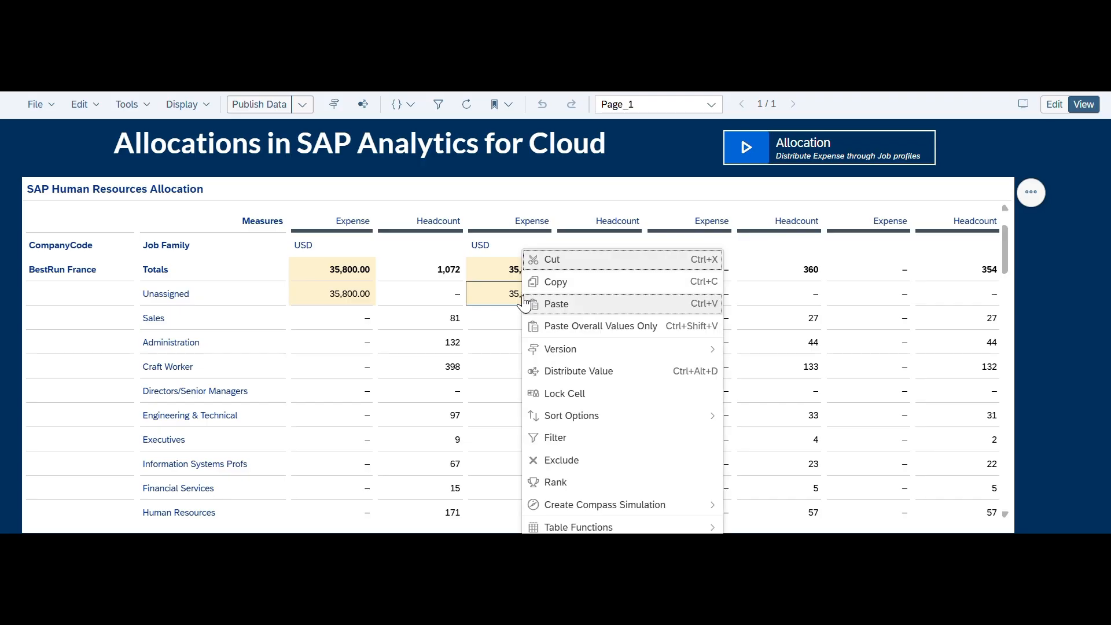
{"action": "left_click", "coordinate": [593, 370]}
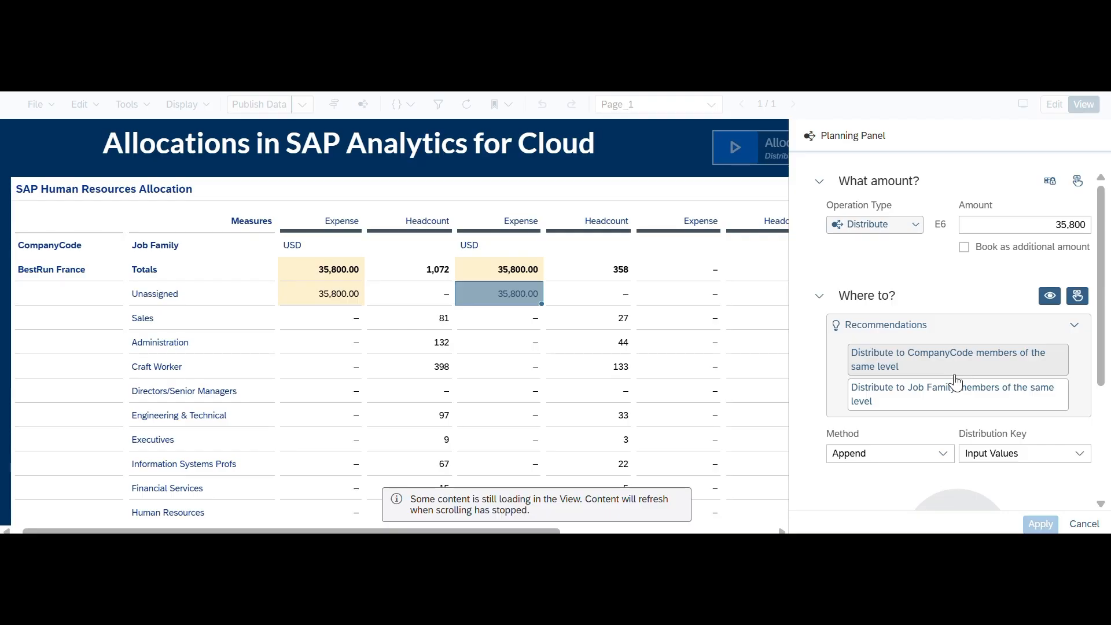
{"action": "left_click", "coordinate": [916, 227]}
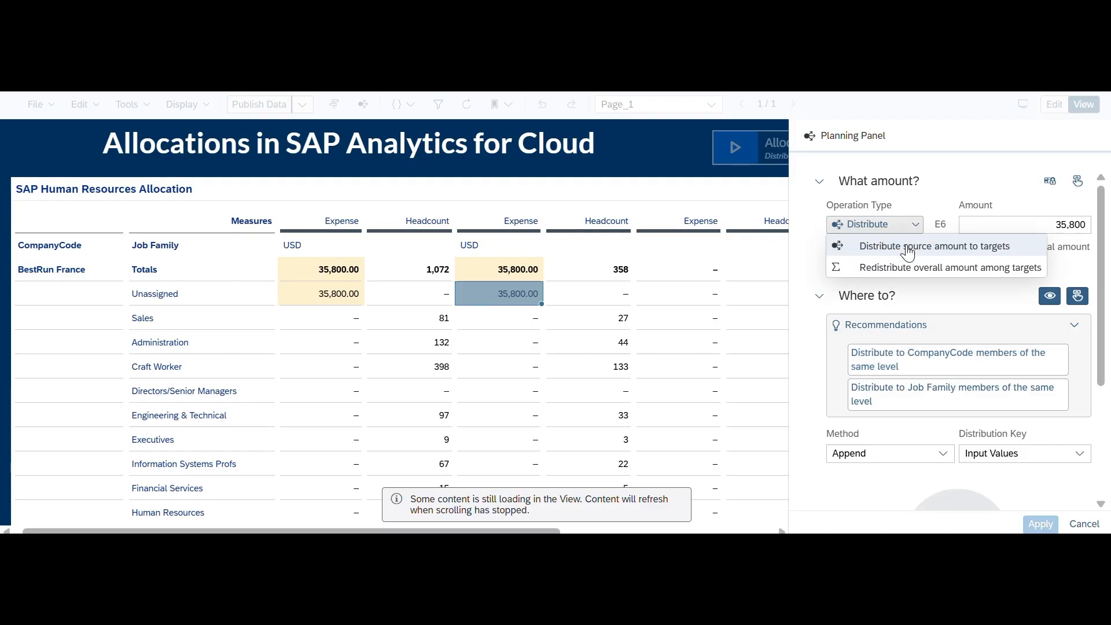
{"action": "left_click", "coordinate": [887, 270]}
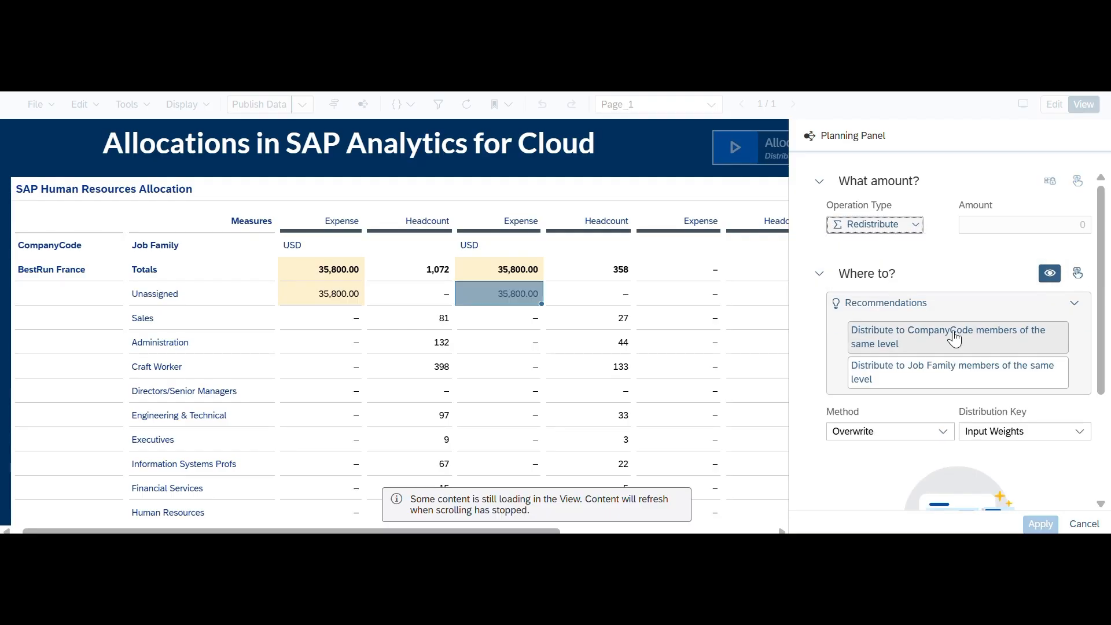
{"action": "left_click", "coordinate": [943, 383]}
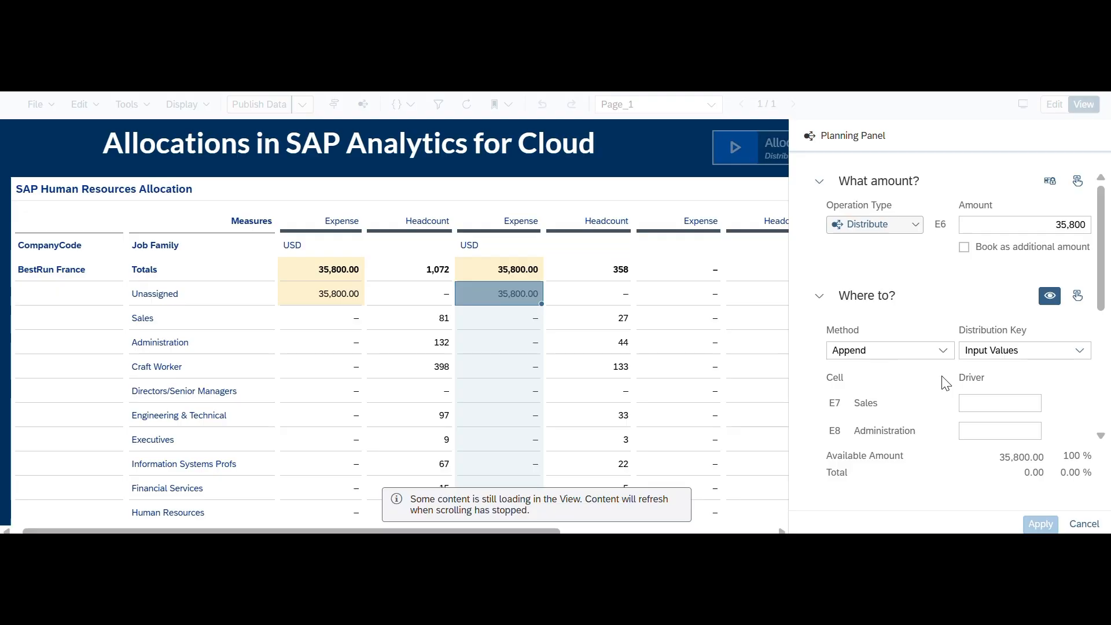
Step: Assign 4,599 of the distributed expense to the Sales job family as an input value
{"action": "scroll", "coordinate": [964, 376], "scroll_direction": "down", "scroll_amount": 1}
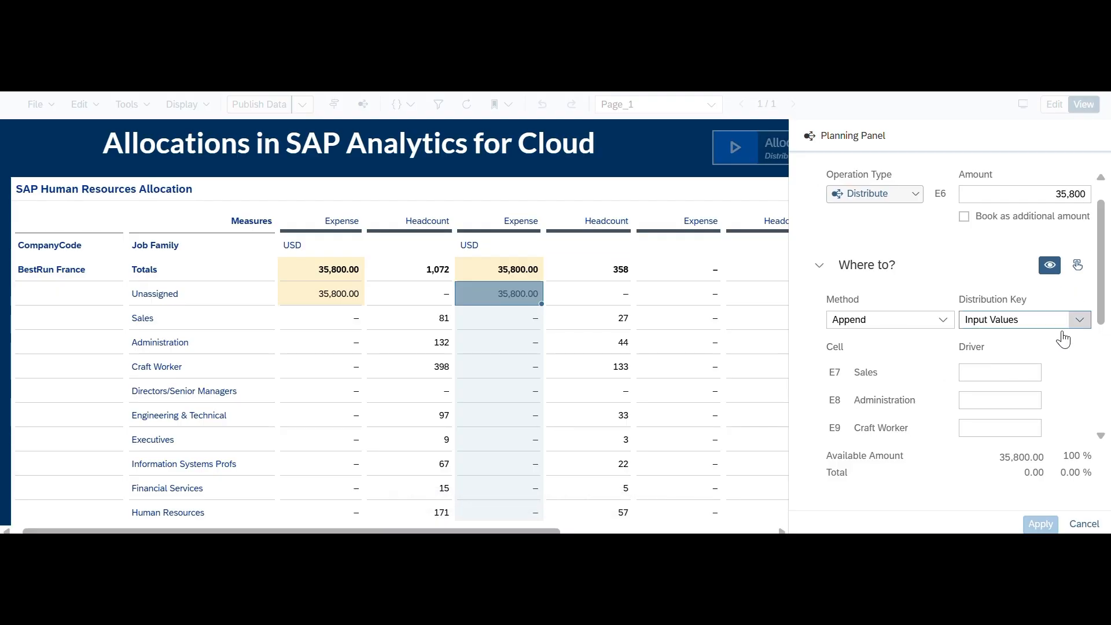
{"action": "scroll", "coordinate": [990, 351], "scroll_direction": "down", "scroll_amount": 1}
{"action": "scroll", "coordinate": [993, 358], "scroll_direction": "down", "scroll_amount": 1}
{"action": "left_click", "coordinate": [989, 327]}
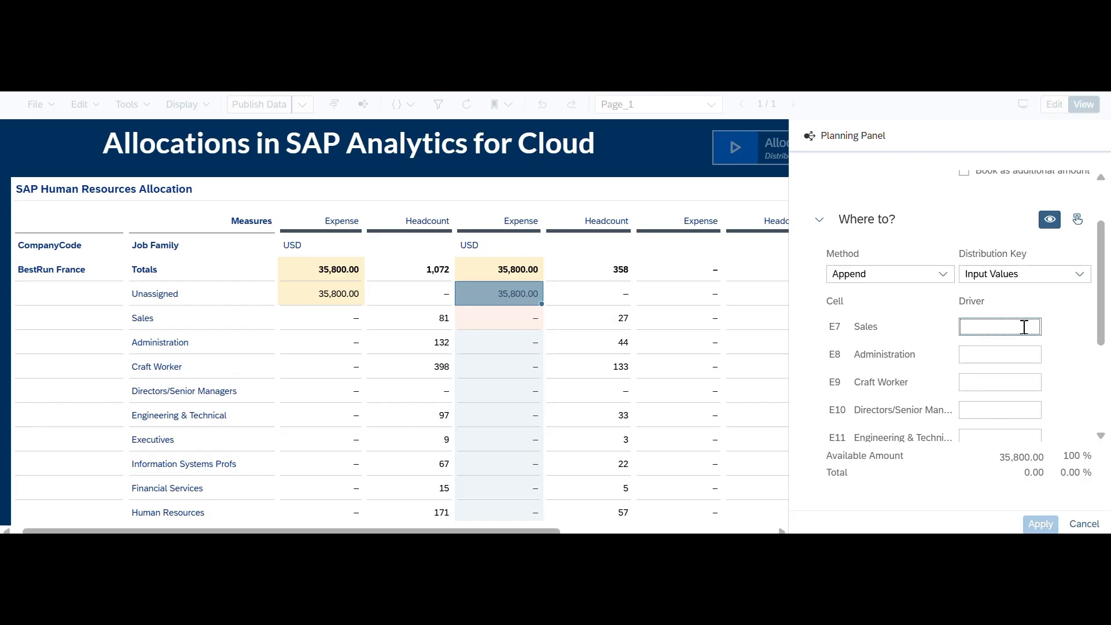
{"action": "type", "text": "4,599"}
{"action": "left_click", "coordinate": [1023, 350]}
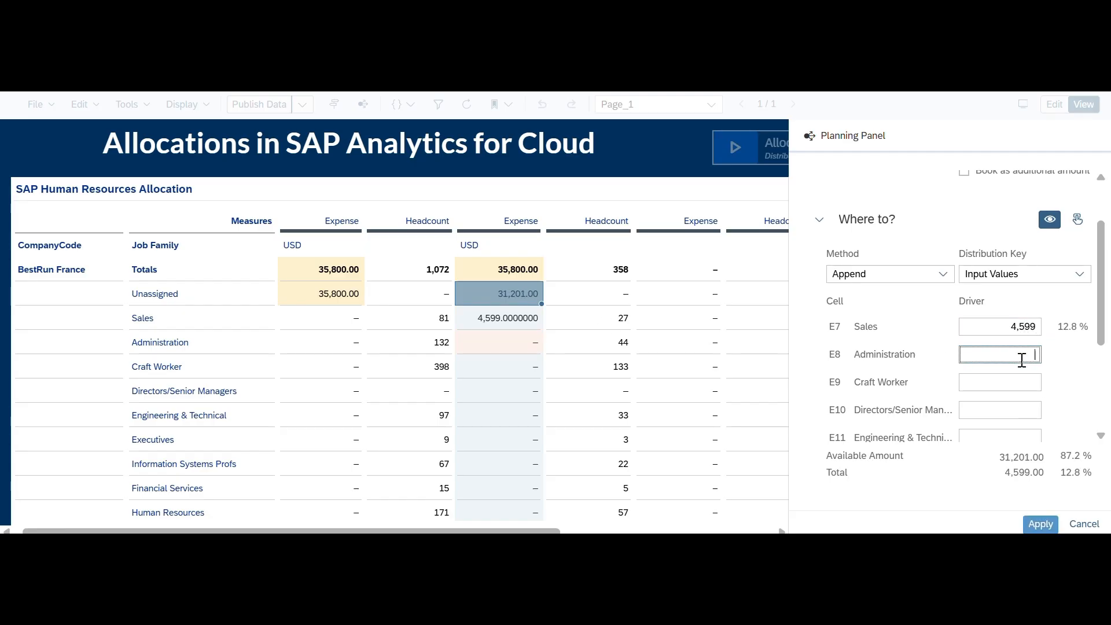
Step: Try the Input Weights distribution key and set the key to Equally for the job family targets
{"action": "left_click", "coordinate": [1083, 277]}
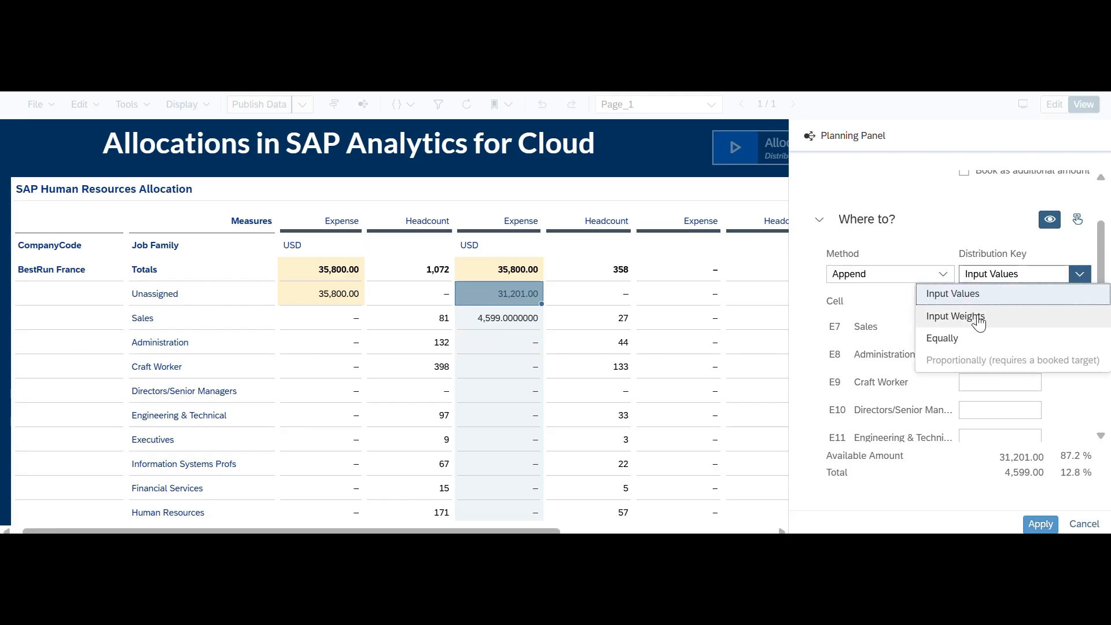
{"action": "left_click", "coordinate": [973, 317]}
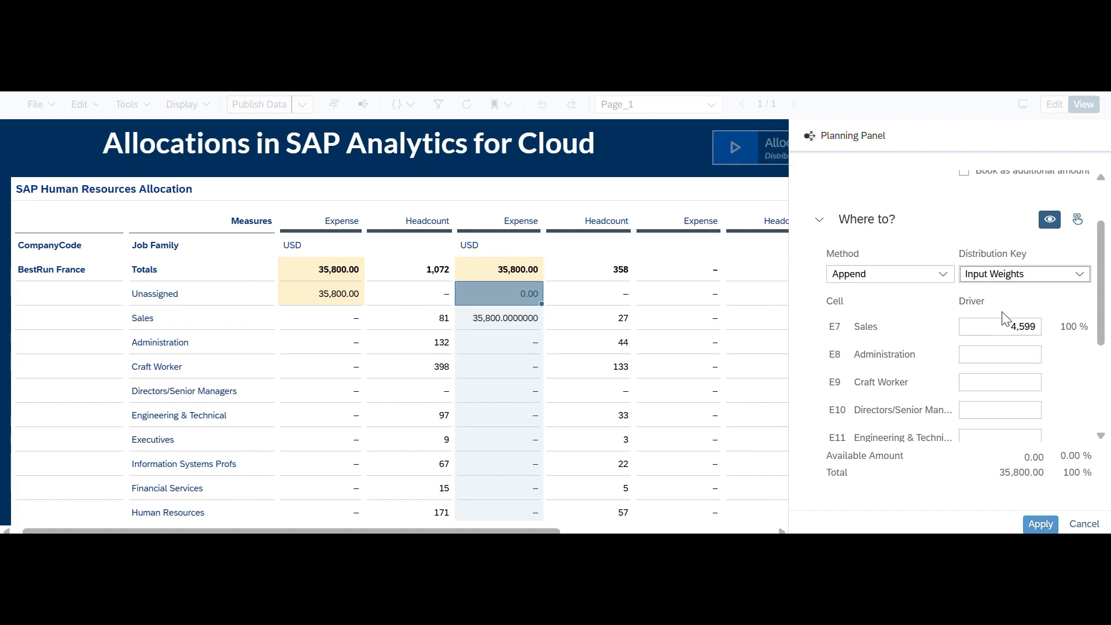
{"action": "left_click", "coordinate": [1078, 275]}
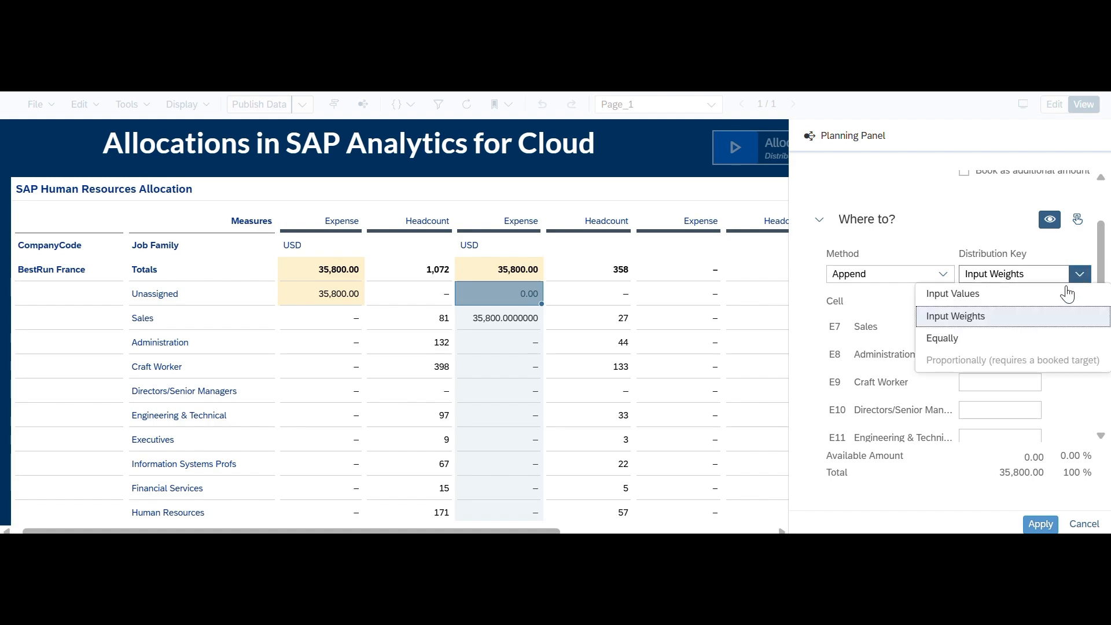
{"action": "left_click", "coordinate": [953, 342]}
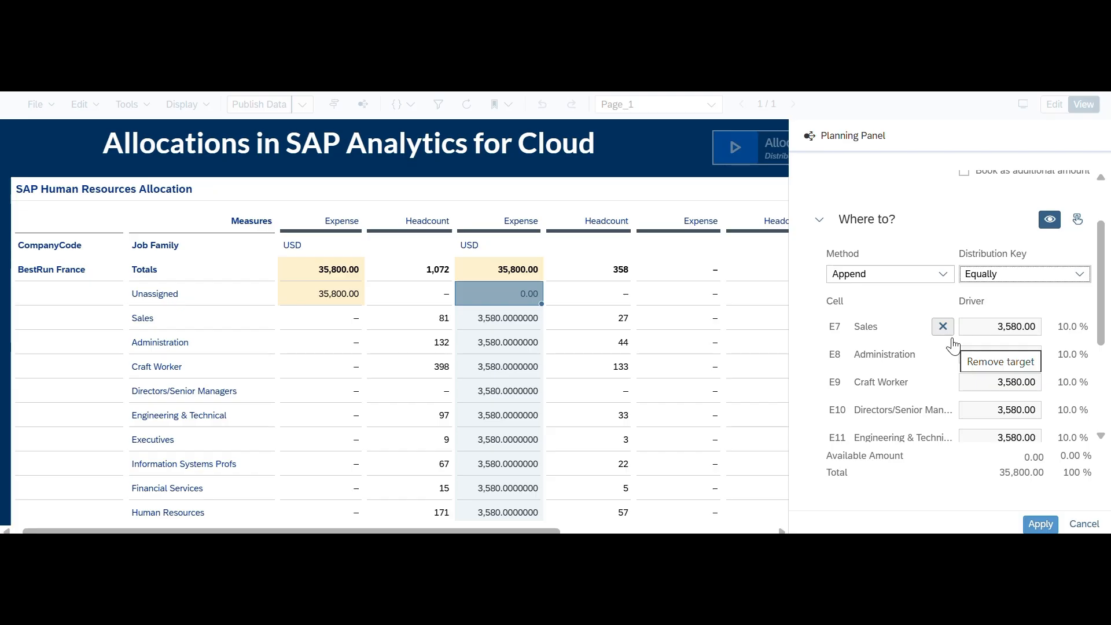
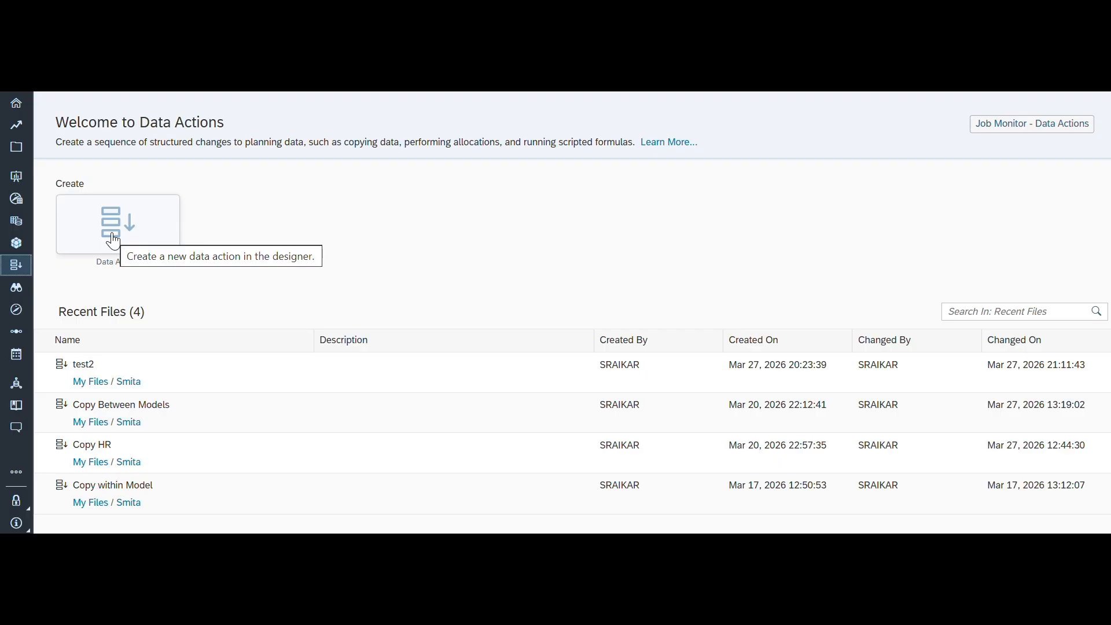
Step: Create a data action named Distribute Expense with SAP_Human Resources_Allocation as its default model
{"action": "left_click", "coordinate": [114, 241]}
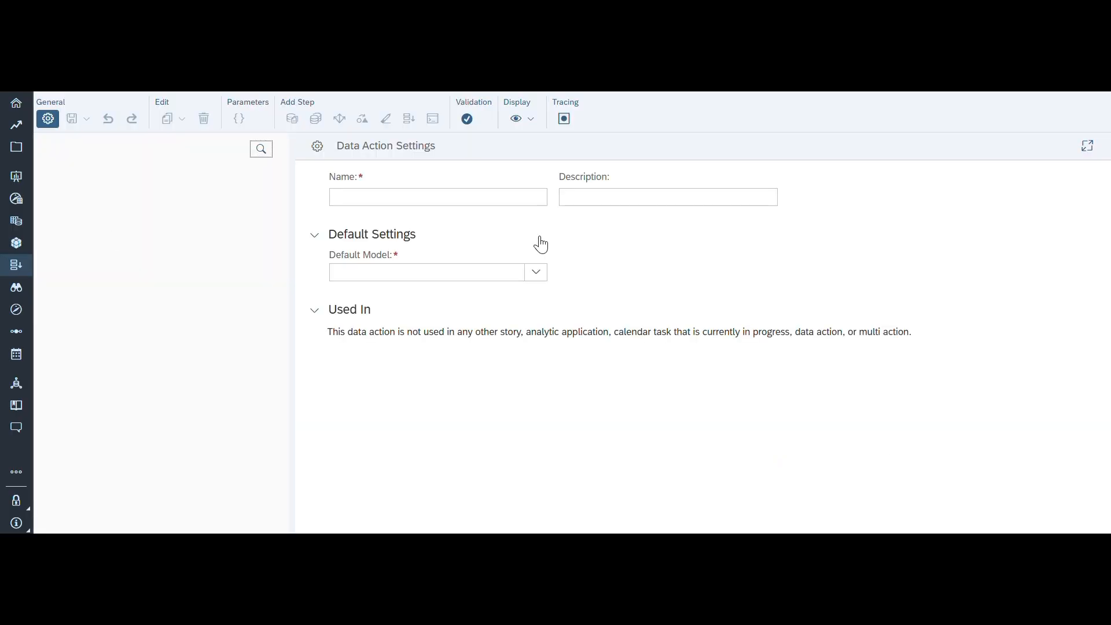
{"action": "left_click", "coordinate": [498, 195]}
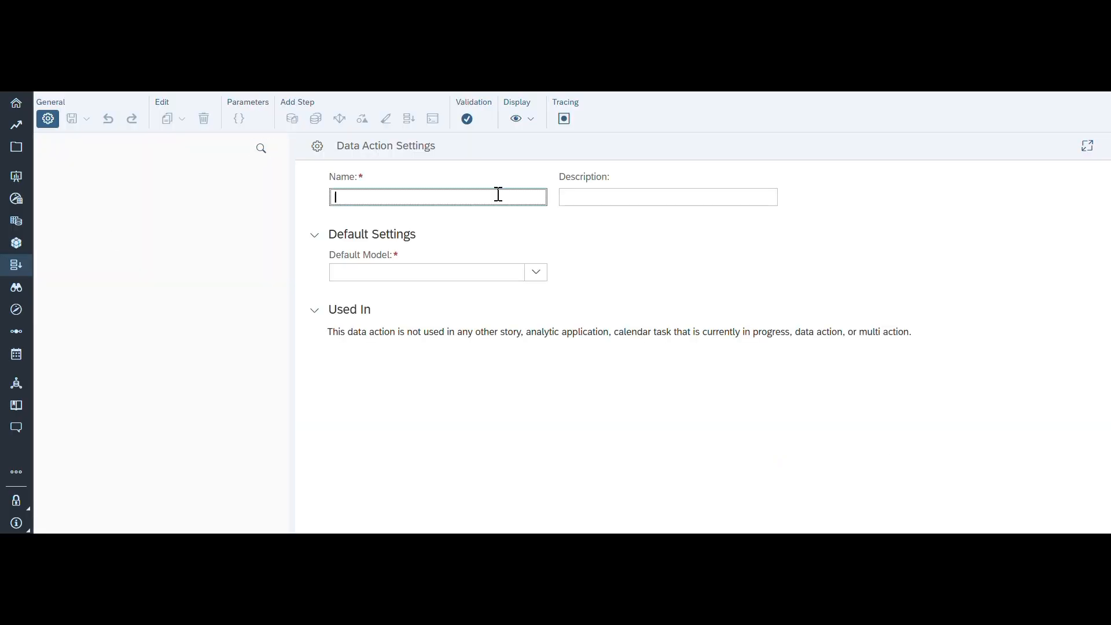
{"action": "type", "text": "Distribute Expense"}
{"action": "left_click", "coordinate": [537, 274]}
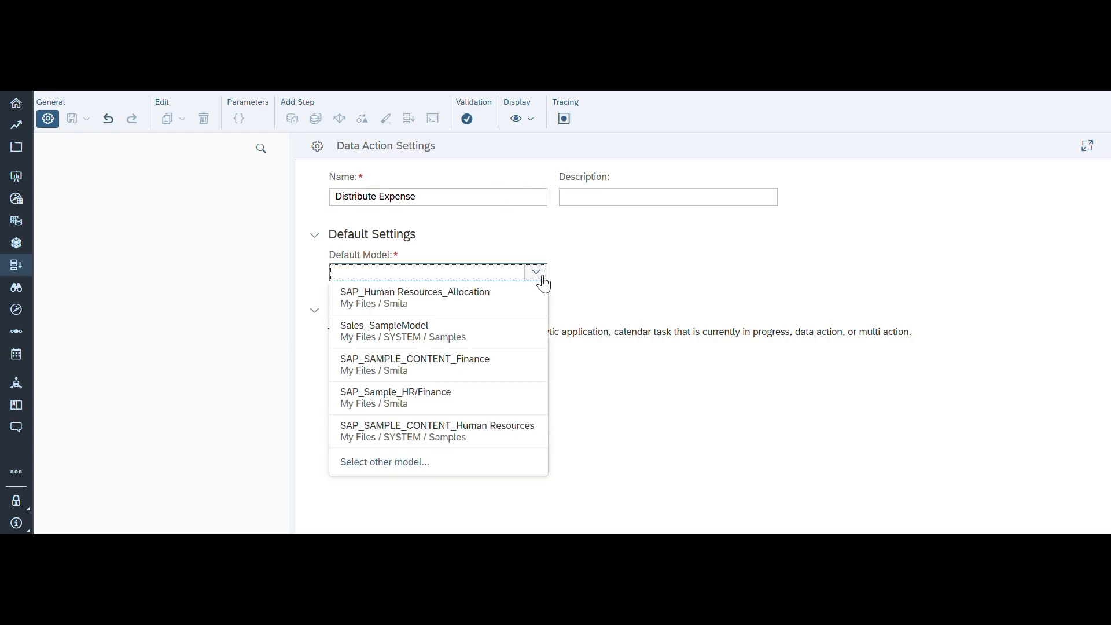
{"action": "left_click", "coordinate": [491, 305]}
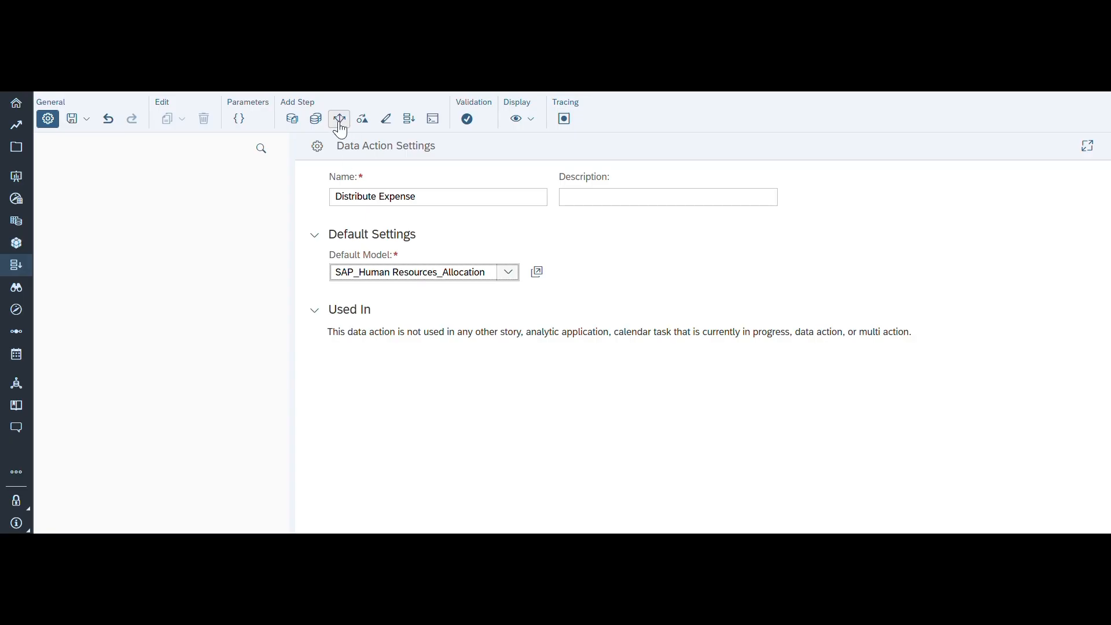
Step: Add an allocation step to the data action and name it Distribute Expense
{"action": "left_click", "coordinate": [340, 120]}
{"action": "left_click", "coordinate": [351, 198]}
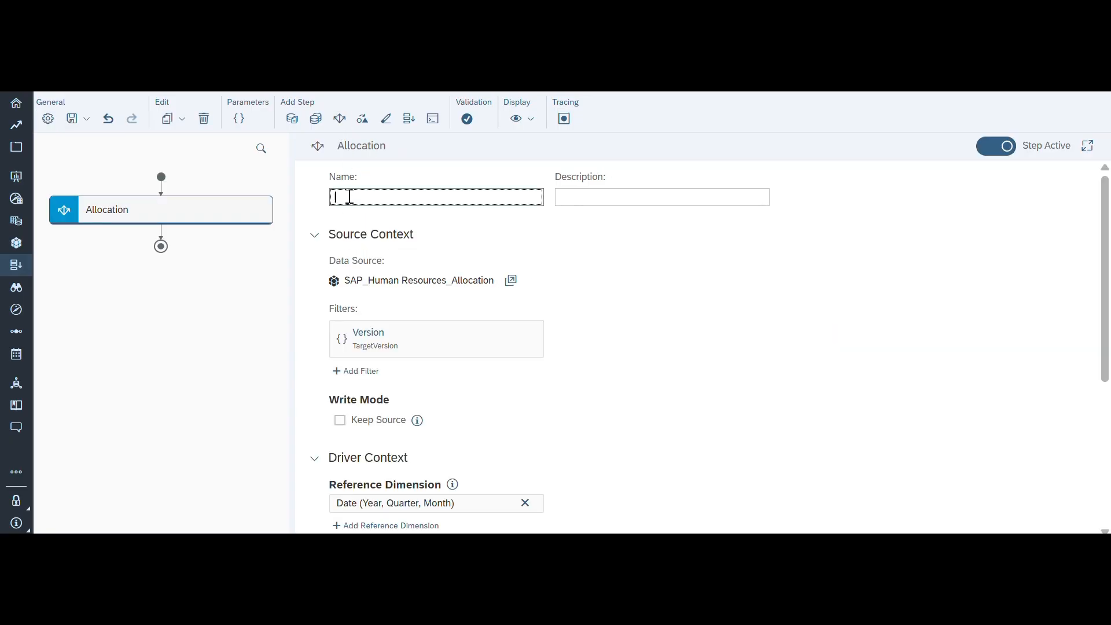
{"action": "type", "text": "Distribute Expense"}
{"action": "left_click", "coordinate": [565, 286]}
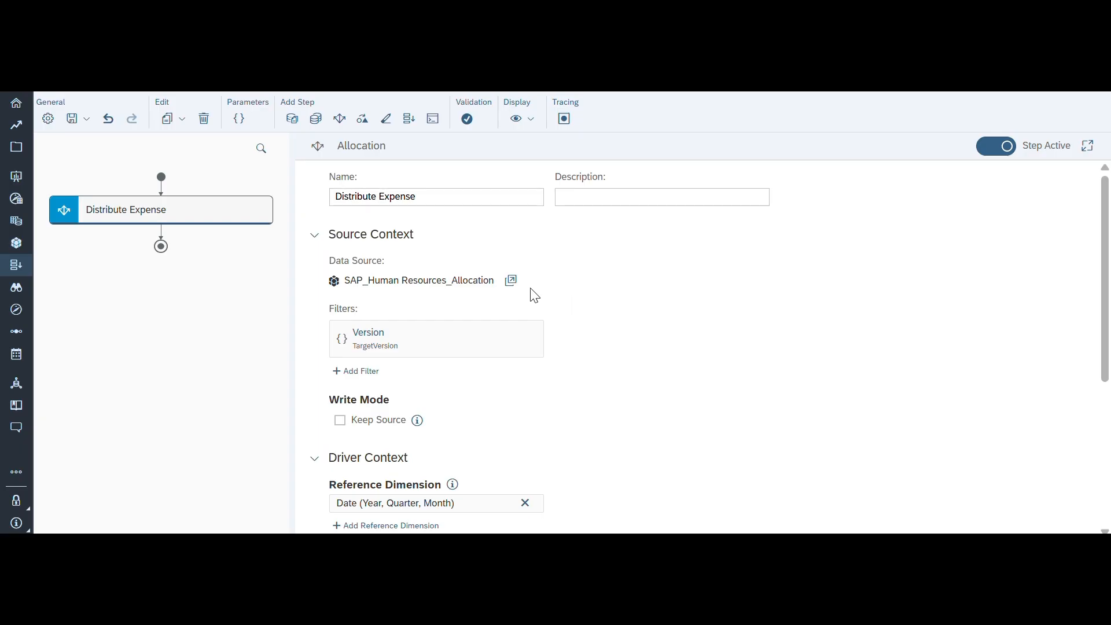
{"action": "scroll", "coordinate": [424, 278], "scroll_direction": "down", "scroll_amount": 1}
{"action": "scroll", "coordinate": [424, 278], "scroll_direction": "down", "scroll_amount": 1}
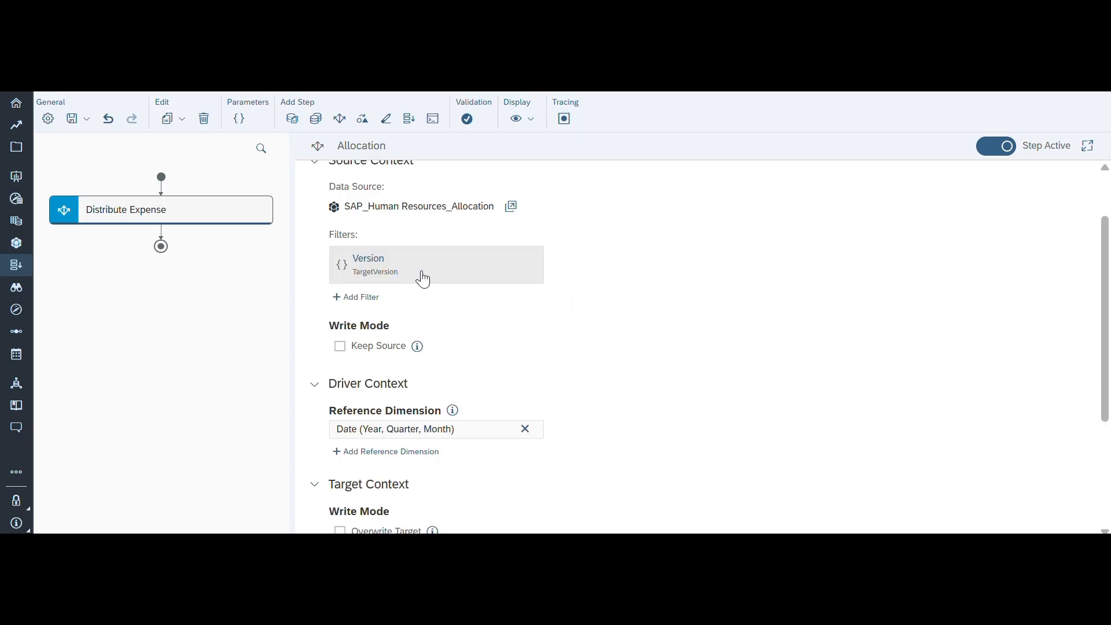
Step: Start a new member/measure parameter for the data action with the ID TargetYear
{"action": "mouse_move", "coordinate": [367, 285]}
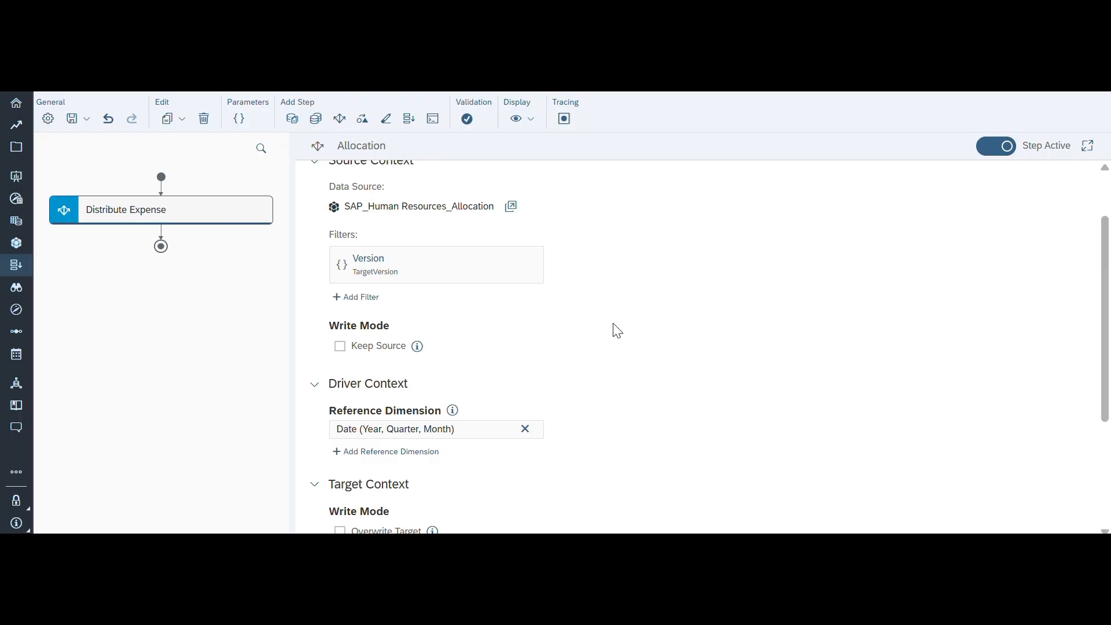
{"action": "scroll", "coordinate": [512, 312], "scroll_direction": "up", "scroll_amount": 1}
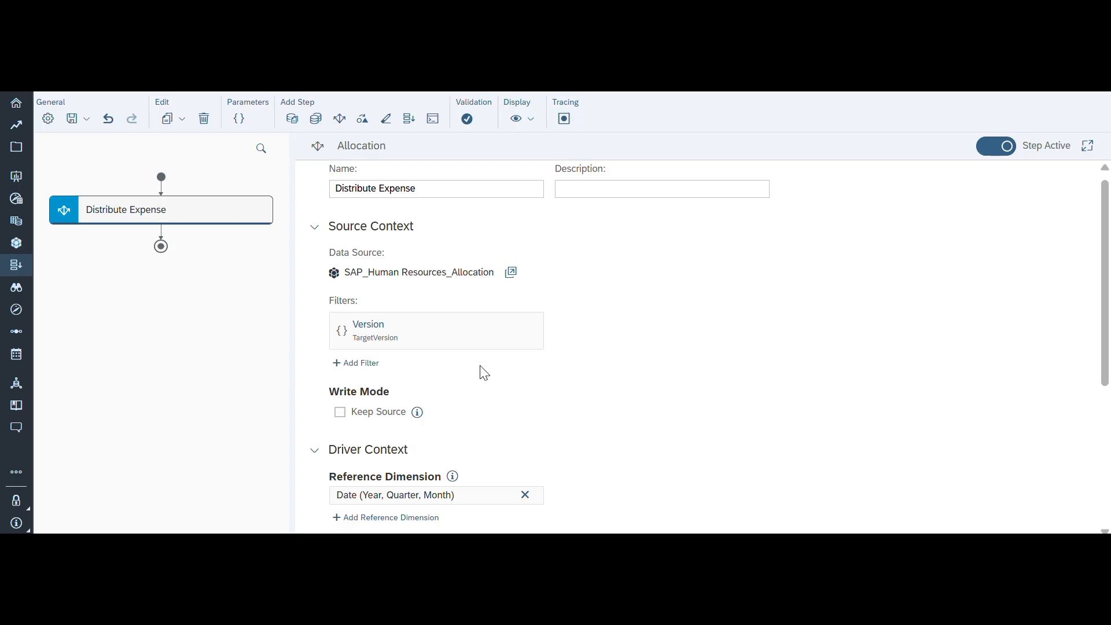
{"action": "left_click", "coordinate": [239, 120]}
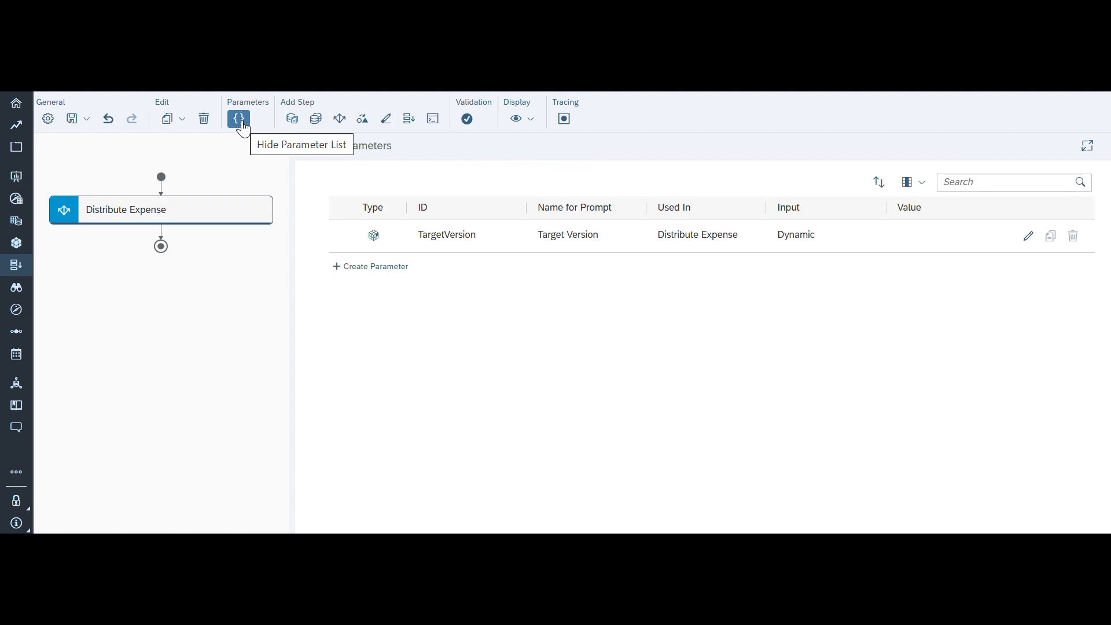
{"action": "left_click", "coordinate": [388, 267]}
{"action": "left_click", "coordinate": [430, 197]}
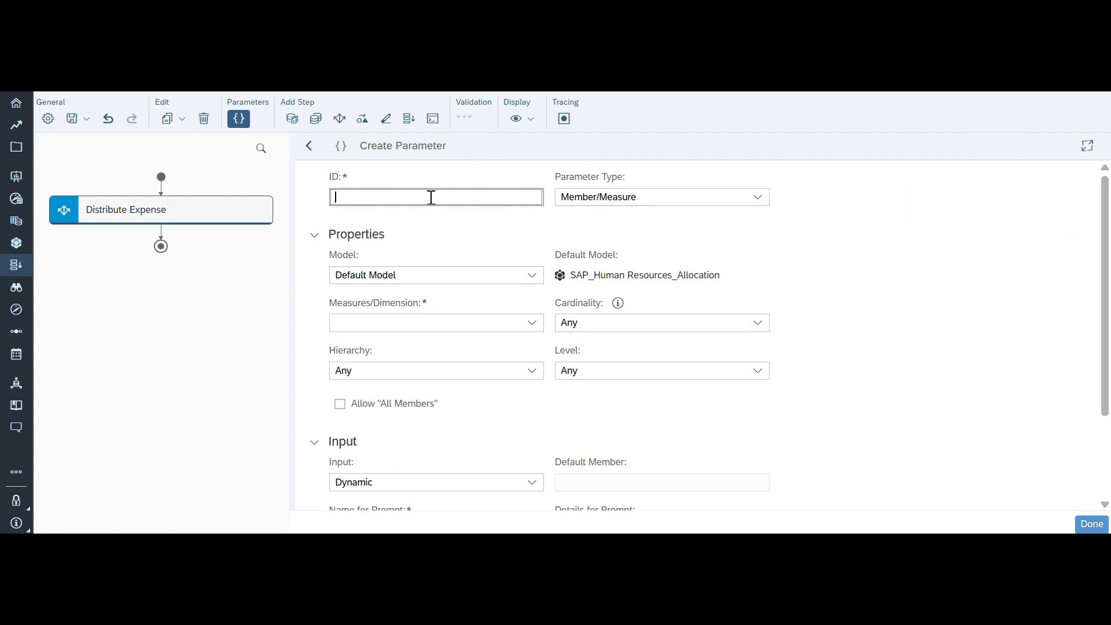
{"action": "type", "text": "Ta"}
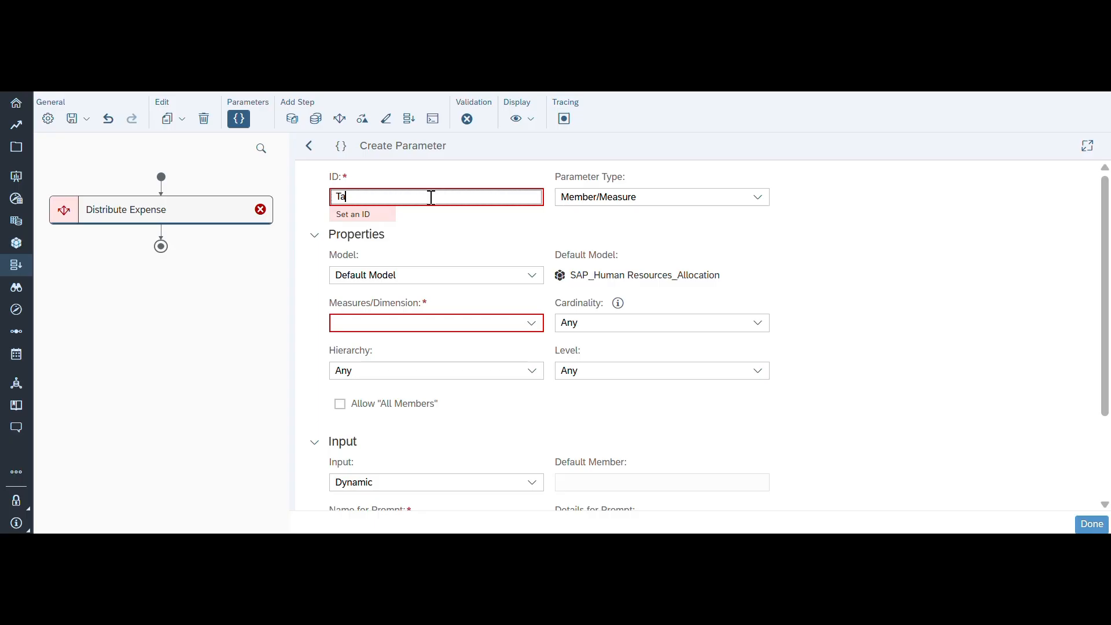
{"action": "type", "text": "rgetYear"}
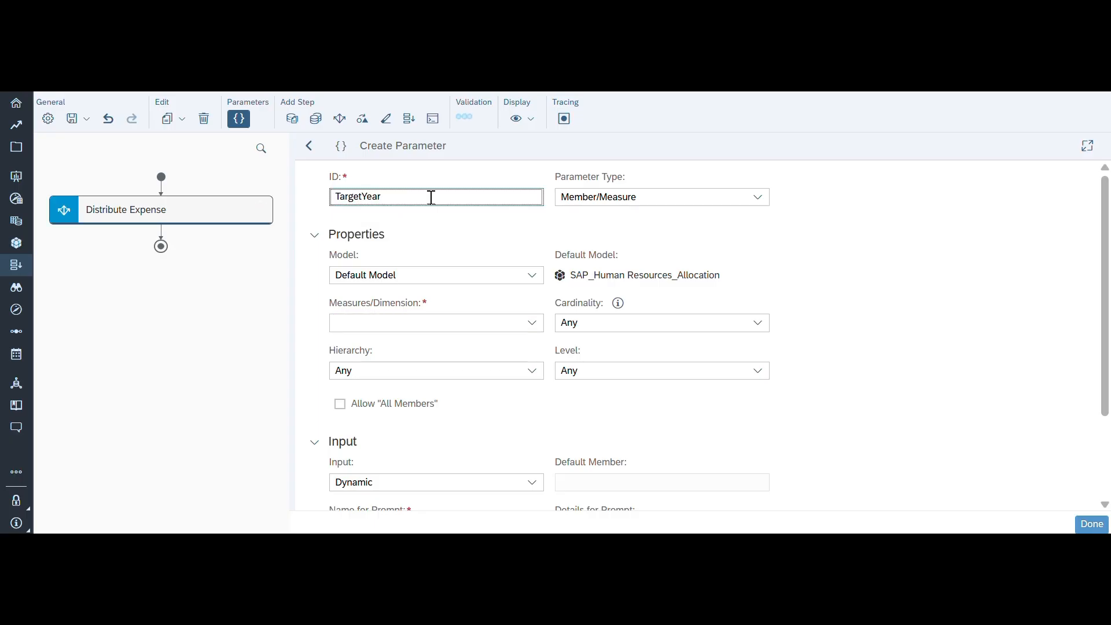
Step: Base the TargetYear parameter on the SAP_Human Resources_Allocation model's Date dimension with the Year, Half-Year, Quarter, Month hierarchy
{"action": "left_click", "coordinate": [538, 281]}
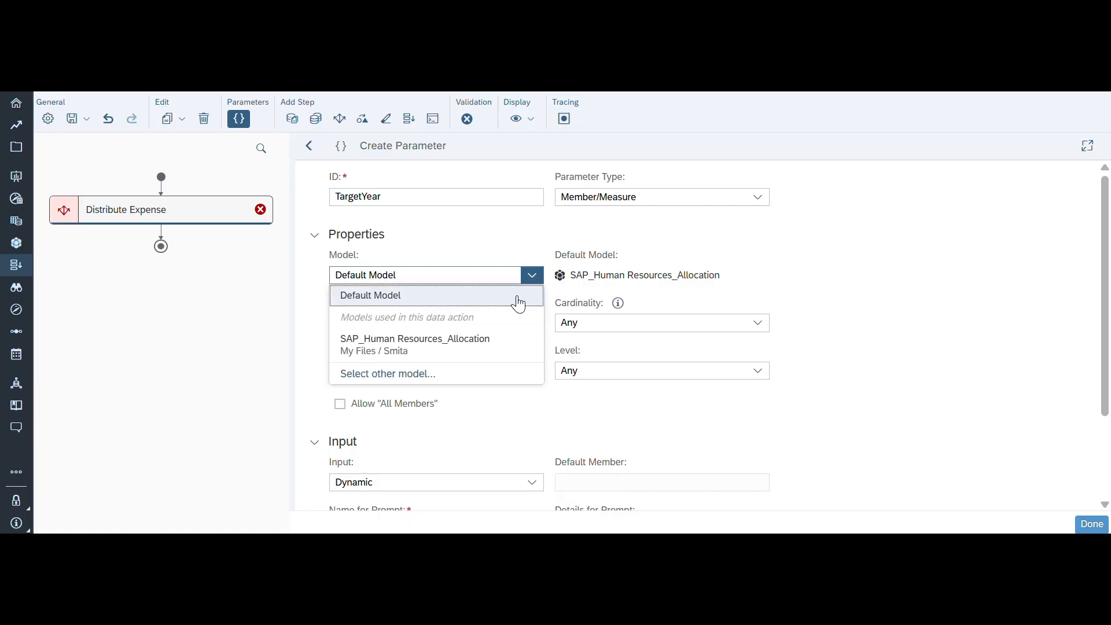
{"action": "left_click", "coordinate": [441, 347]}
{"action": "left_click", "coordinate": [530, 323]}
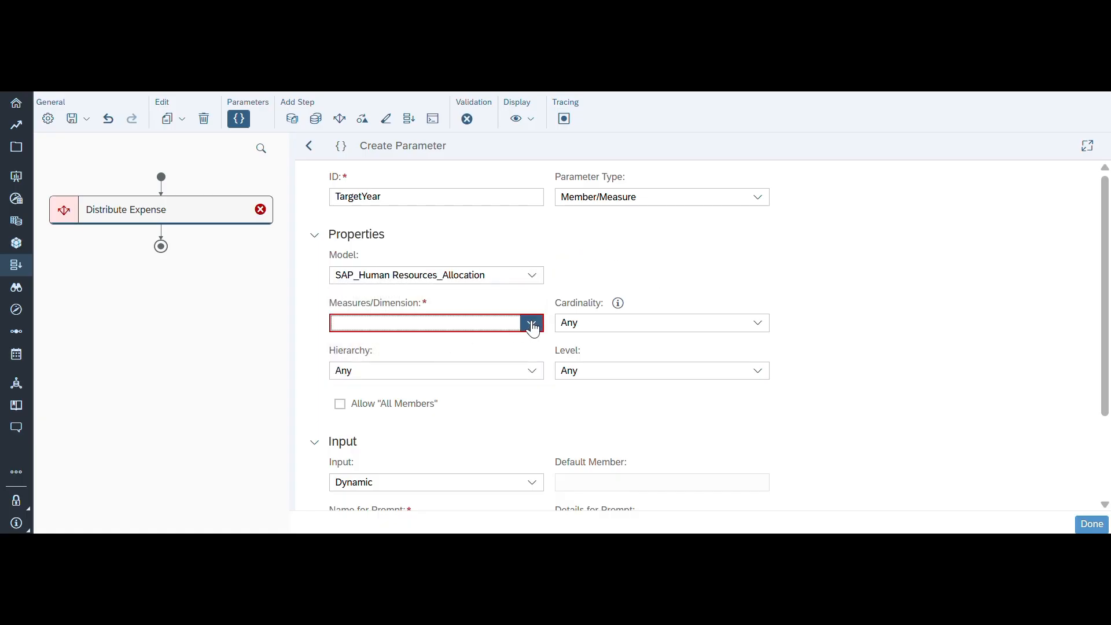
{"action": "left_click", "coordinate": [376, 410]}
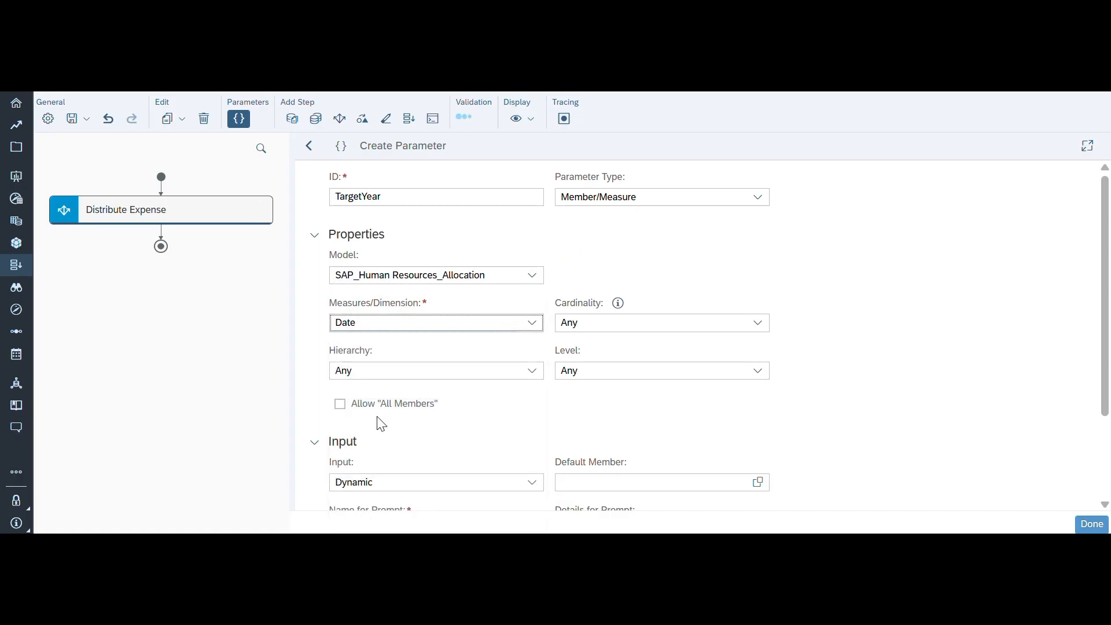
{"action": "left_click", "coordinate": [531, 380]}
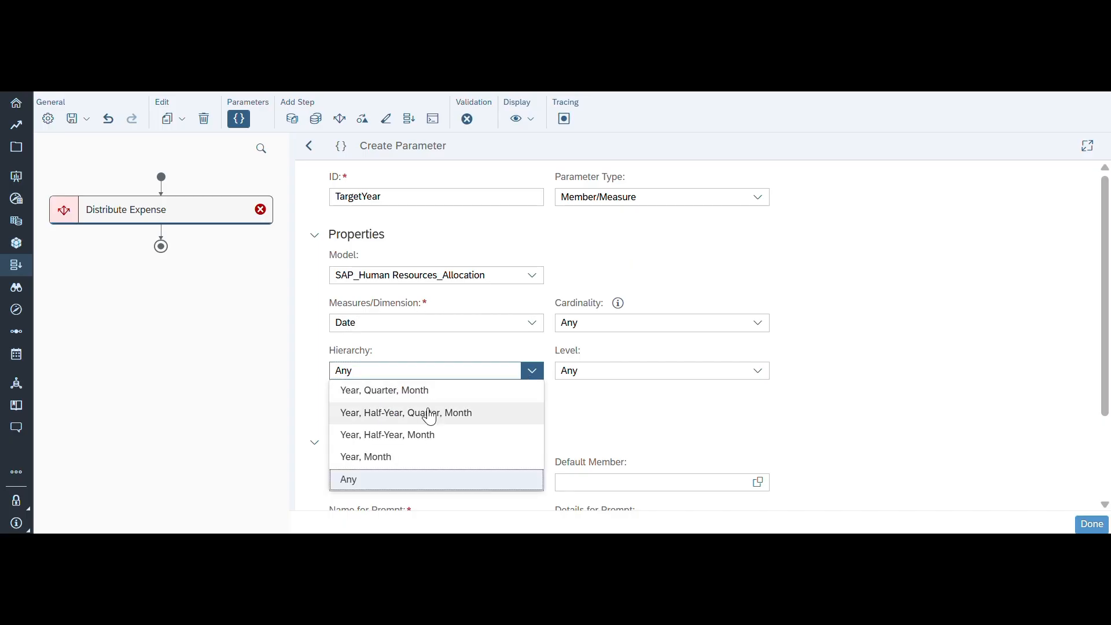
{"action": "left_click", "coordinate": [424, 415]}
Step: Set the TargetYear parameter's cardinality to Single, leave its level at Any, and finish creating it
{"action": "left_click", "coordinate": [758, 322]}
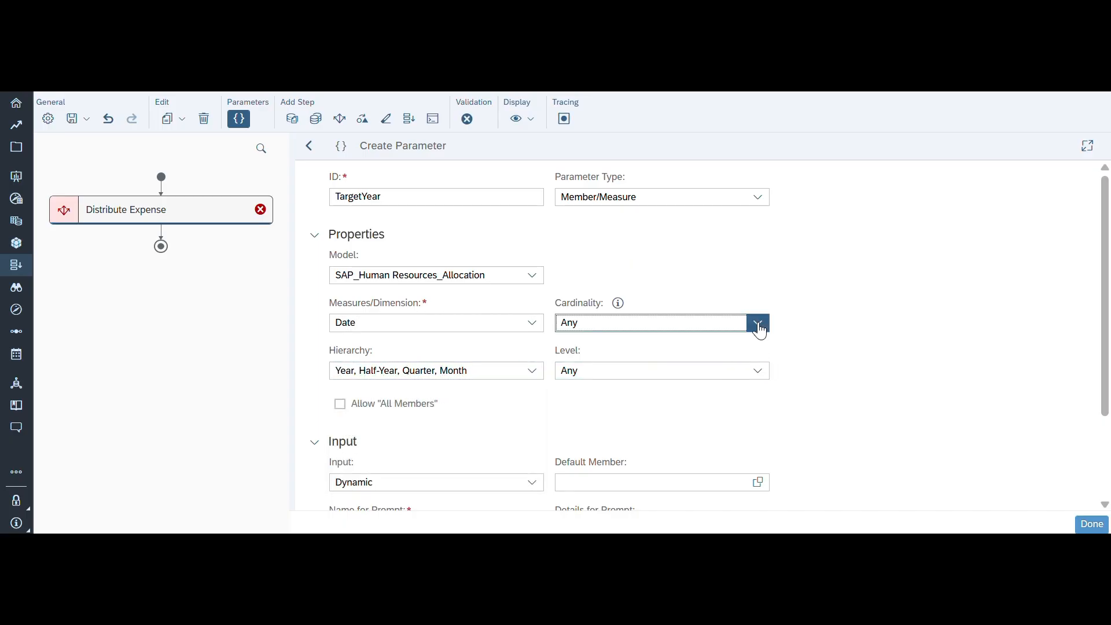
{"action": "left_click", "coordinate": [593, 351]}
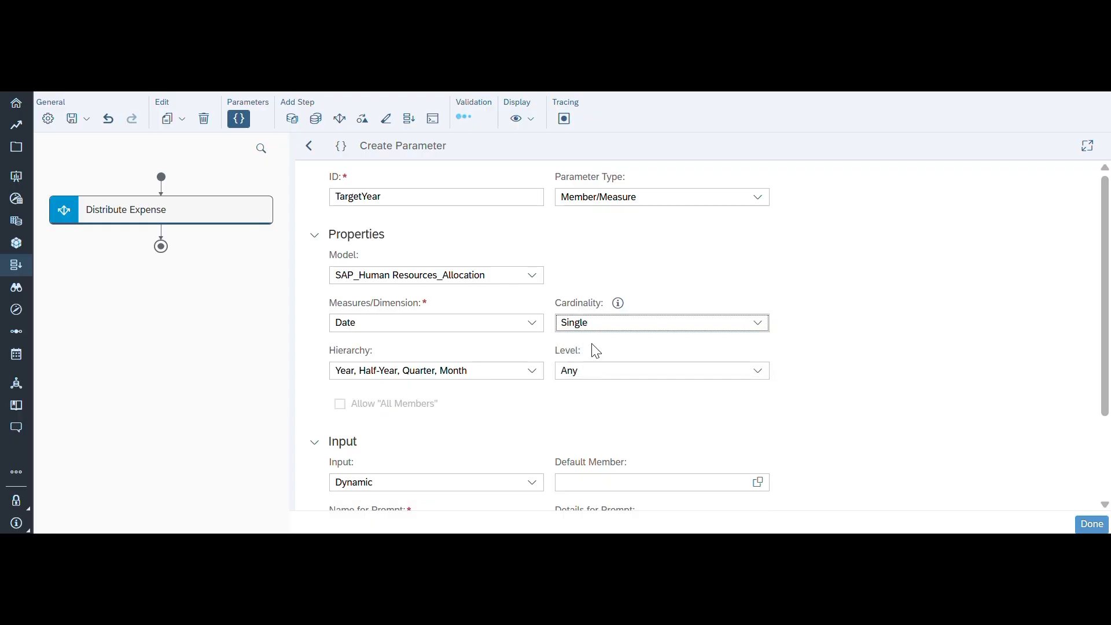
{"action": "left_click", "coordinate": [758, 373]}
{"action": "left_click", "coordinate": [837, 395]}
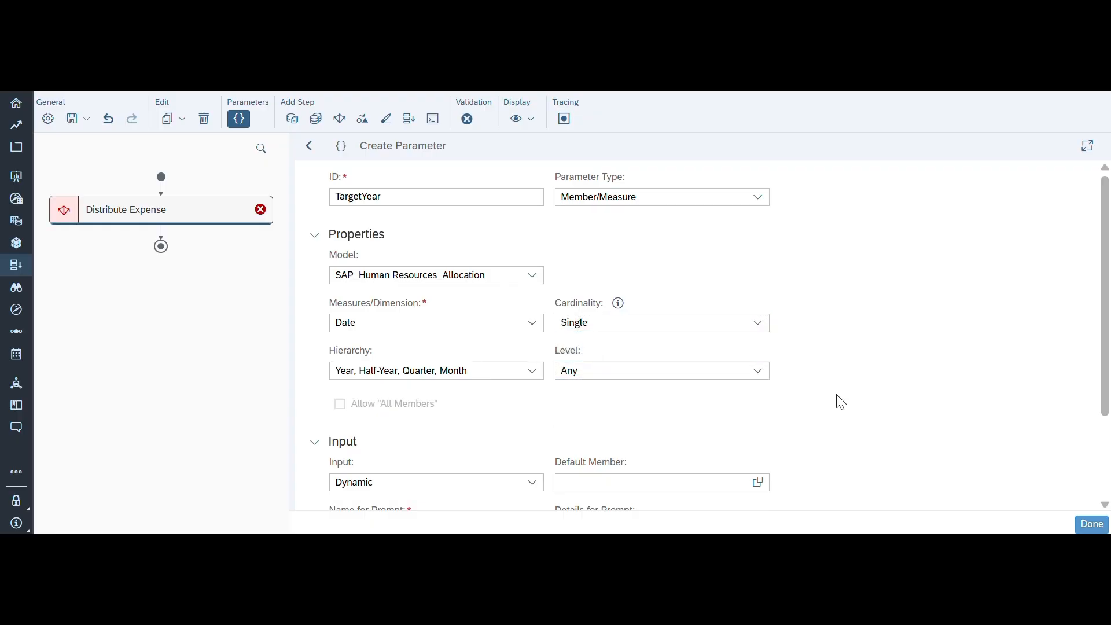
{"action": "scroll", "coordinate": [837, 395], "scroll_direction": "down", "scroll_amount": 1}
{"action": "scroll", "coordinate": [841, 402], "scroll_direction": "down", "scroll_amount": 5}
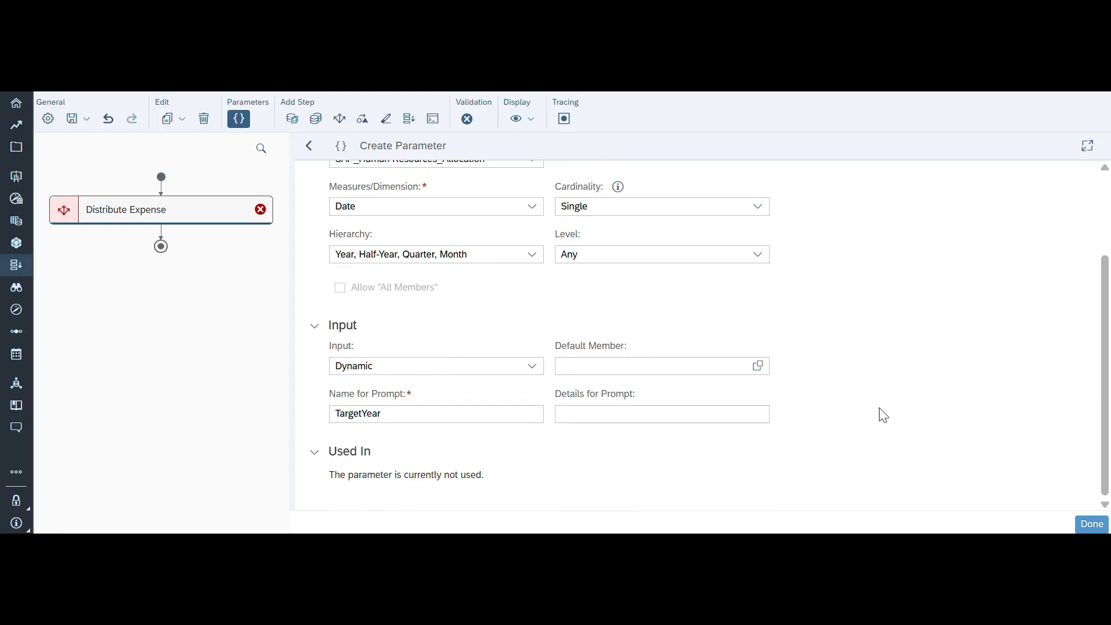
{"action": "left_click", "coordinate": [1092, 524]}
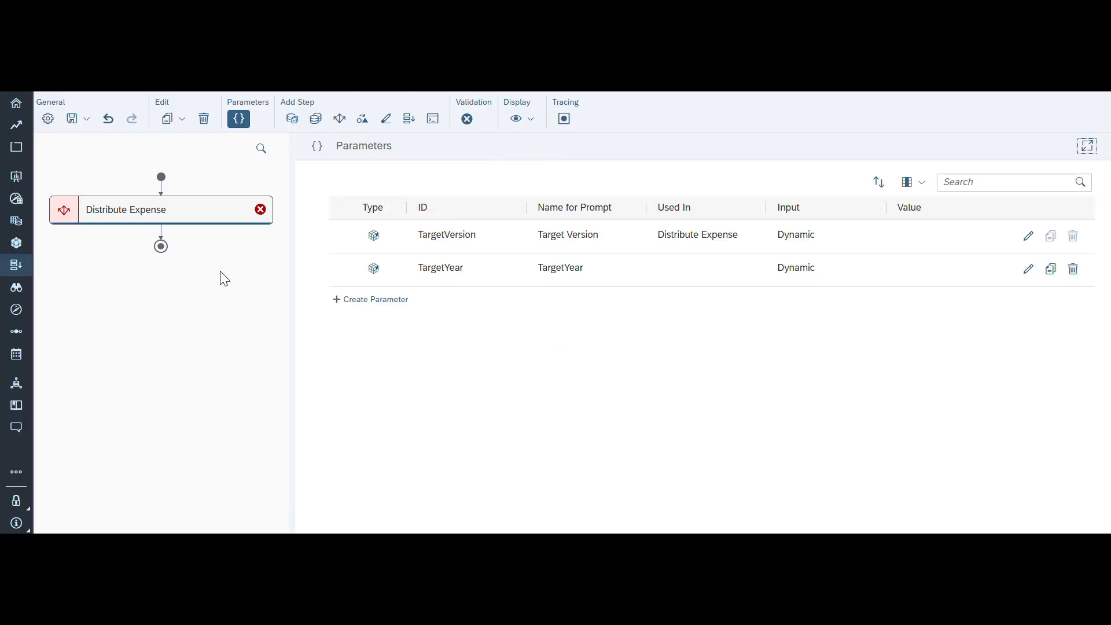
Step: Add a Date filter using the TargetYear parameter to the Distribute Expense step's source context
{"action": "left_click", "coordinate": [204, 214]}
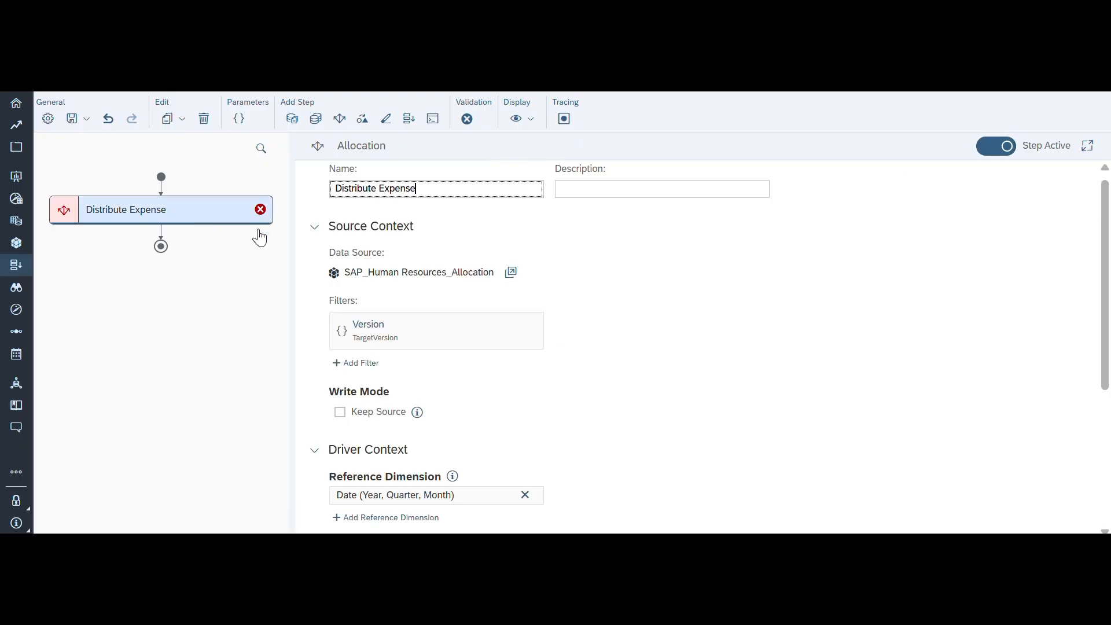
{"action": "left_click", "coordinate": [361, 363]}
{"action": "left_click", "coordinate": [388, 442]}
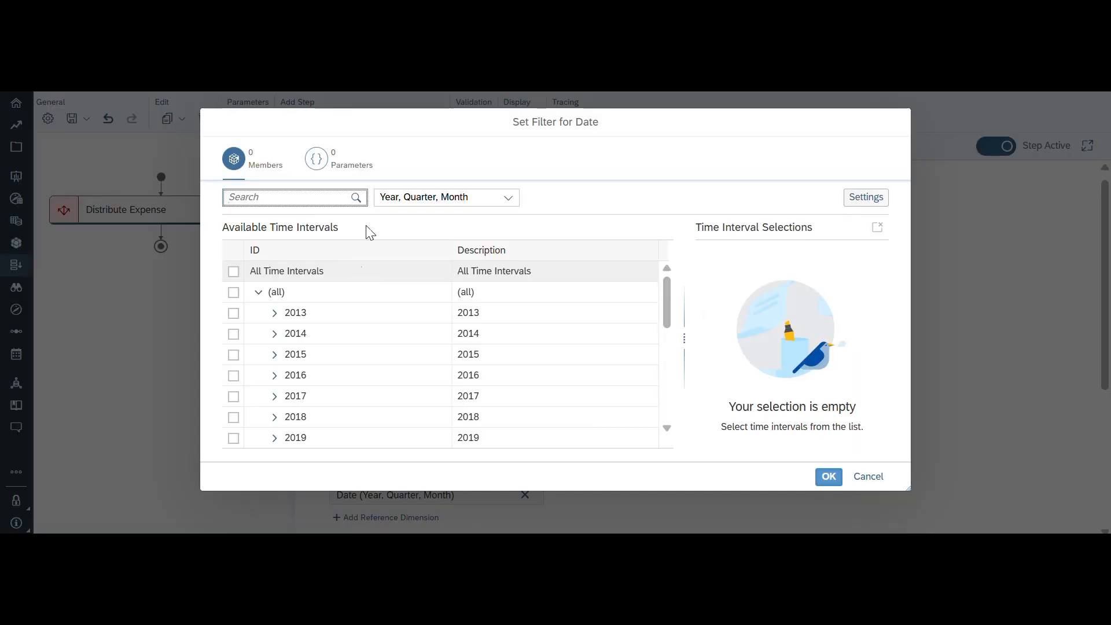
{"action": "left_click", "coordinate": [353, 172]}
{"action": "left_click", "coordinate": [241, 279]}
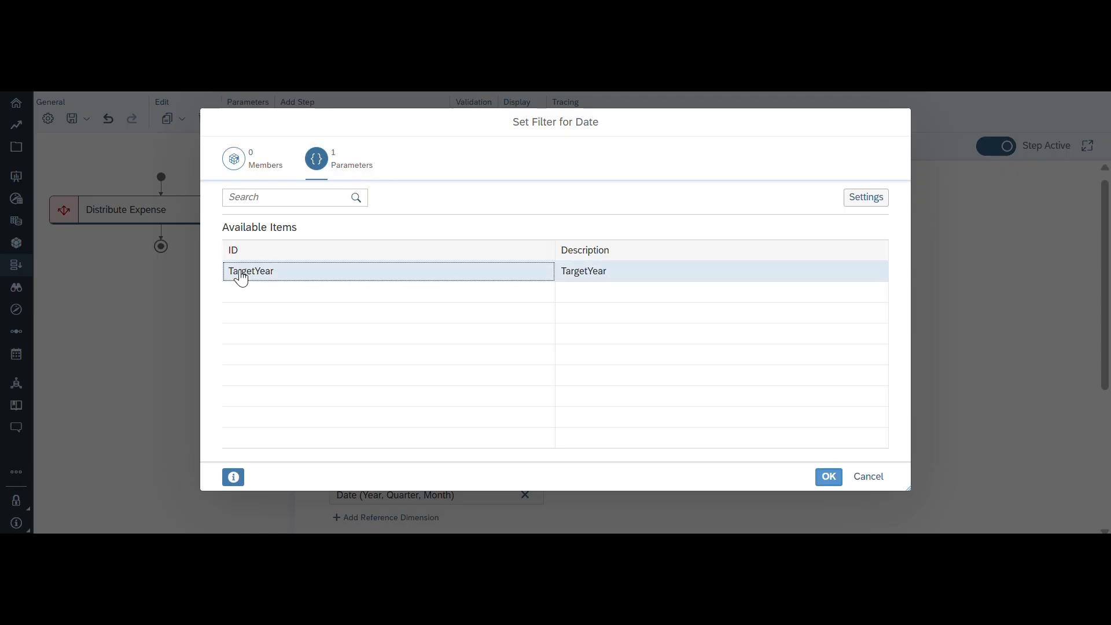
{"action": "left_click", "coordinate": [830, 477]}
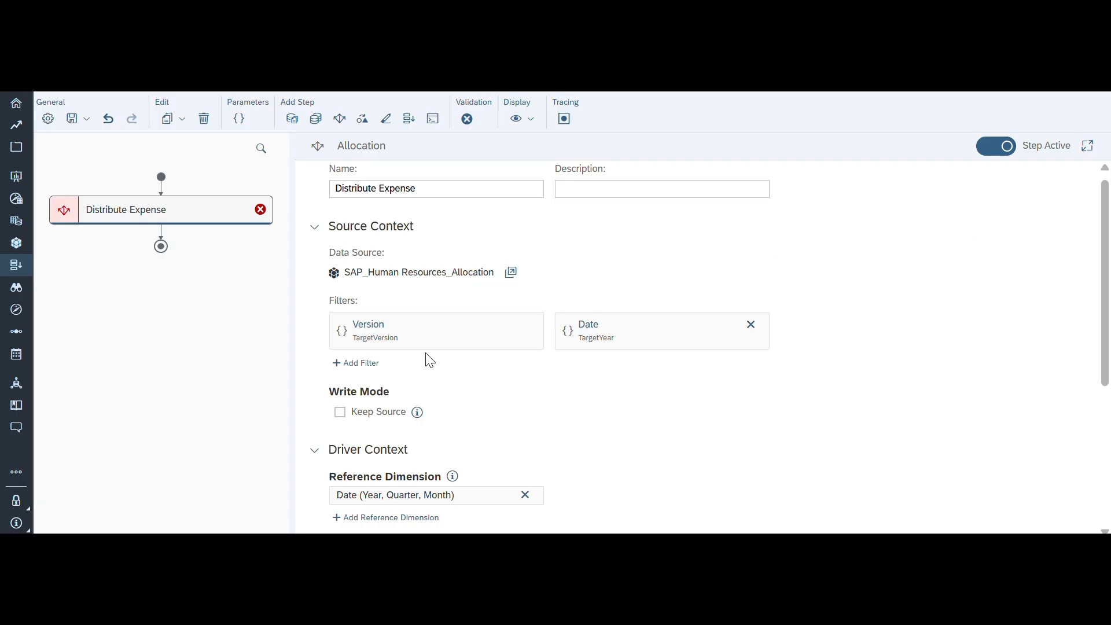
Step: Add a Measures filter limited to Expense to the allocation step's source context
{"action": "left_click", "coordinate": [362, 363]}
{"action": "left_click", "coordinate": [364, 386]}
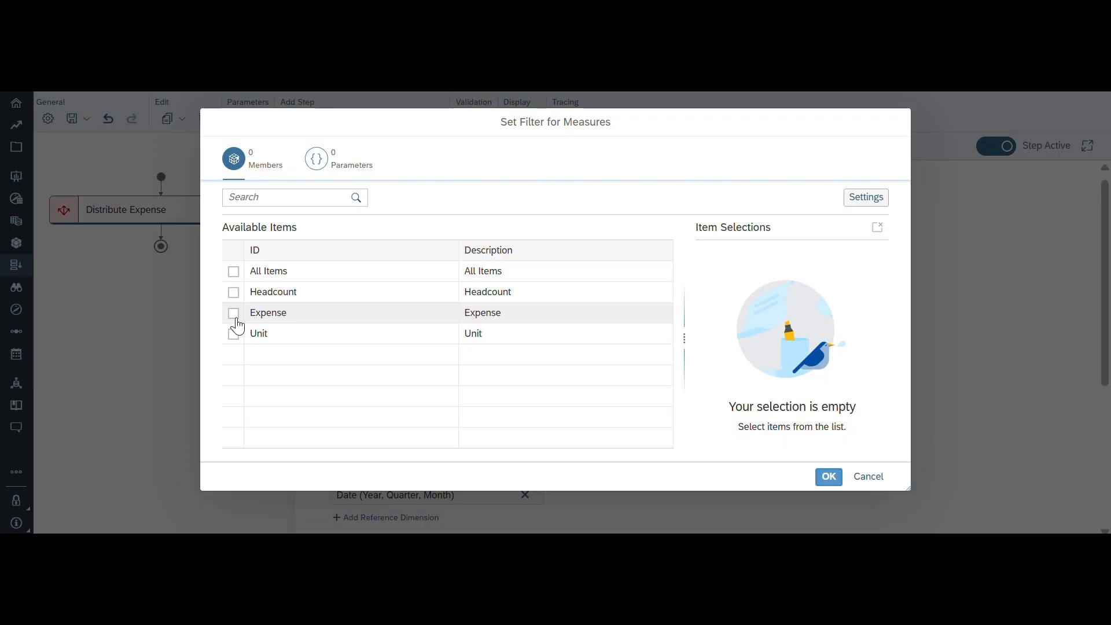
{"action": "left_click", "coordinate": [233, 315]}
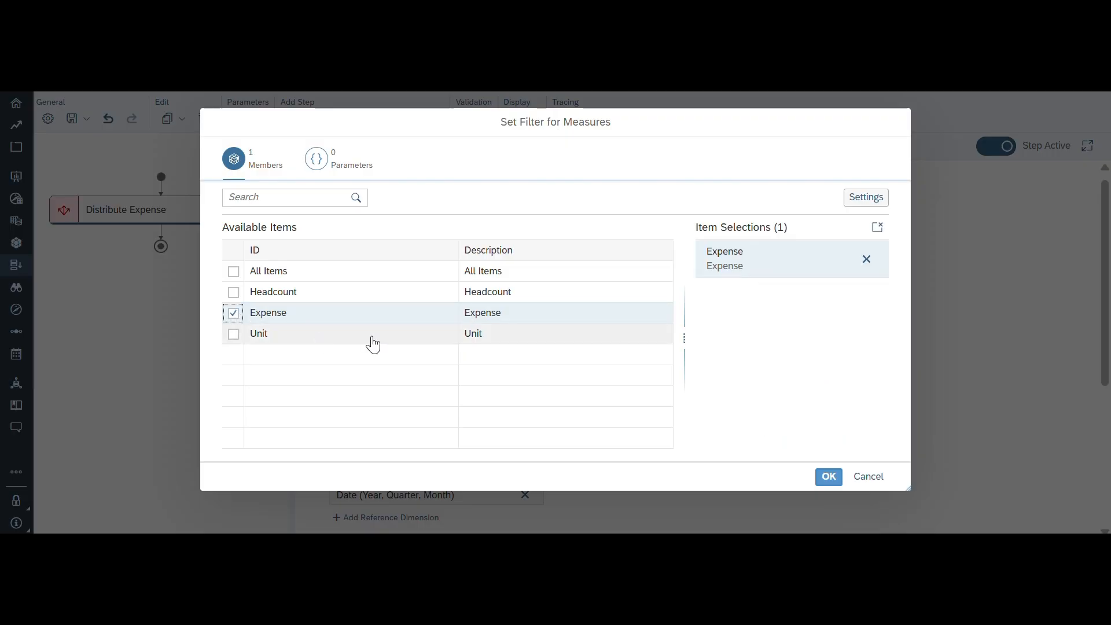
{"action": "left_click", "coordinate": [829, 476]}
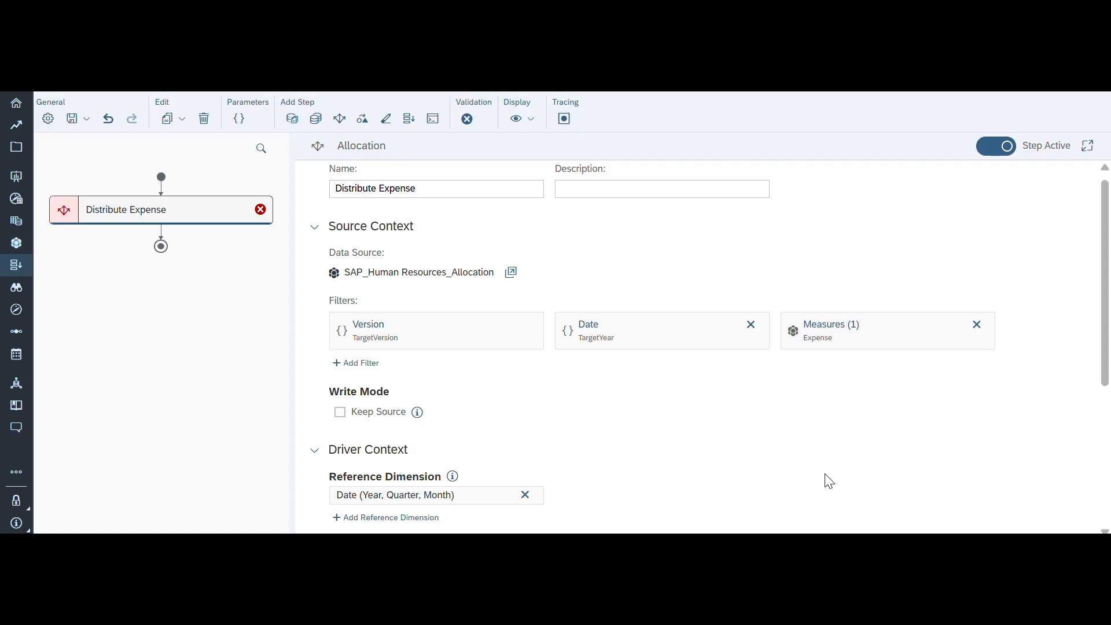
Step: Review the allocation step's driver, target and rule settings, and examine BestRun France's job families in the story table
{"action": "scroll", "coordinate": [771, 385], "scroll_direction": "down", "scroll_amount": 1}
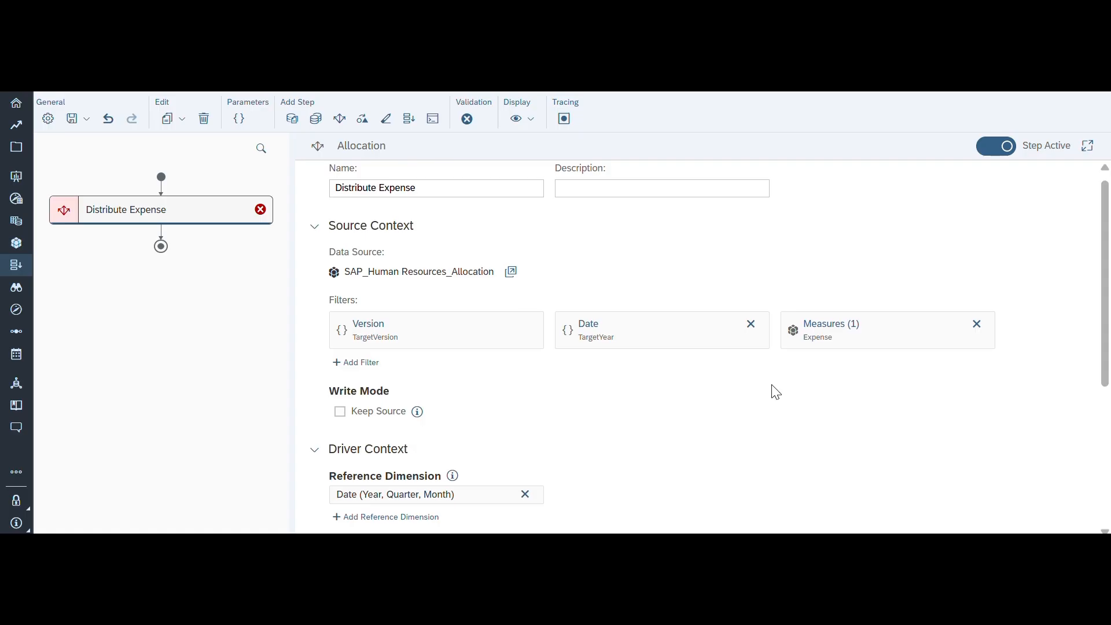
{"action": "scroll", "coordinate": [775, 392], "scroll_direction": "down", "scroll_amount": 2}
{"action": "scroll", "coordinate": [776, 393], "scroll_direction": "down", "scroll_amount": 1}
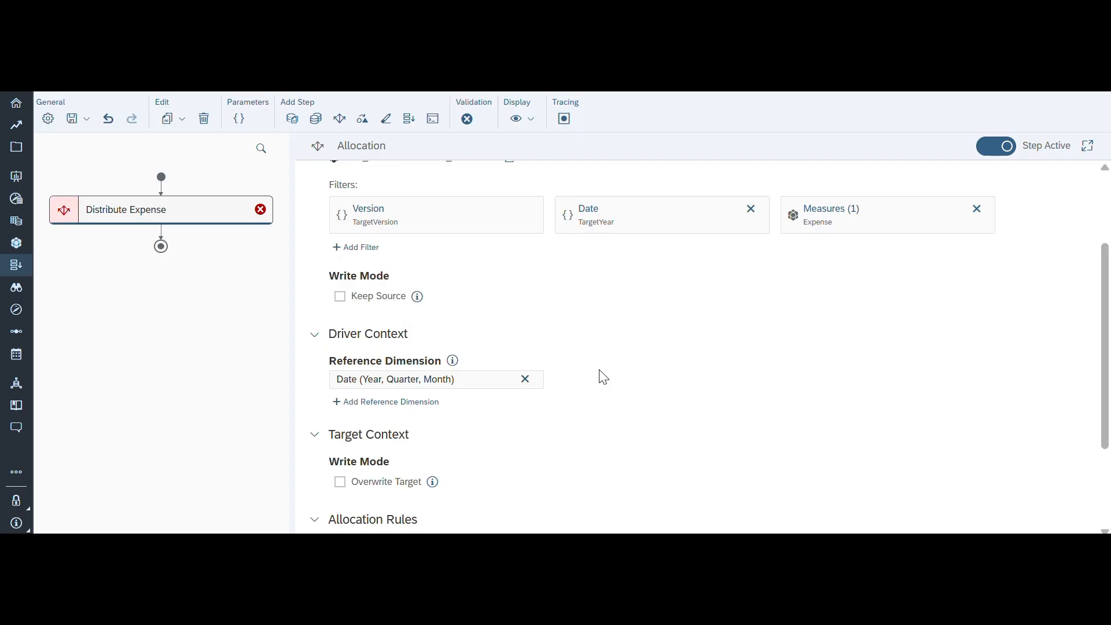
{"action": "scroll", "coordinate": [603, 376], "scroll_direction": "down", "scroll_amount": 1}
{"action": "scroll", "coordinate": [603, 377], "scroll_direction": "down", "scroll_amount": 2}
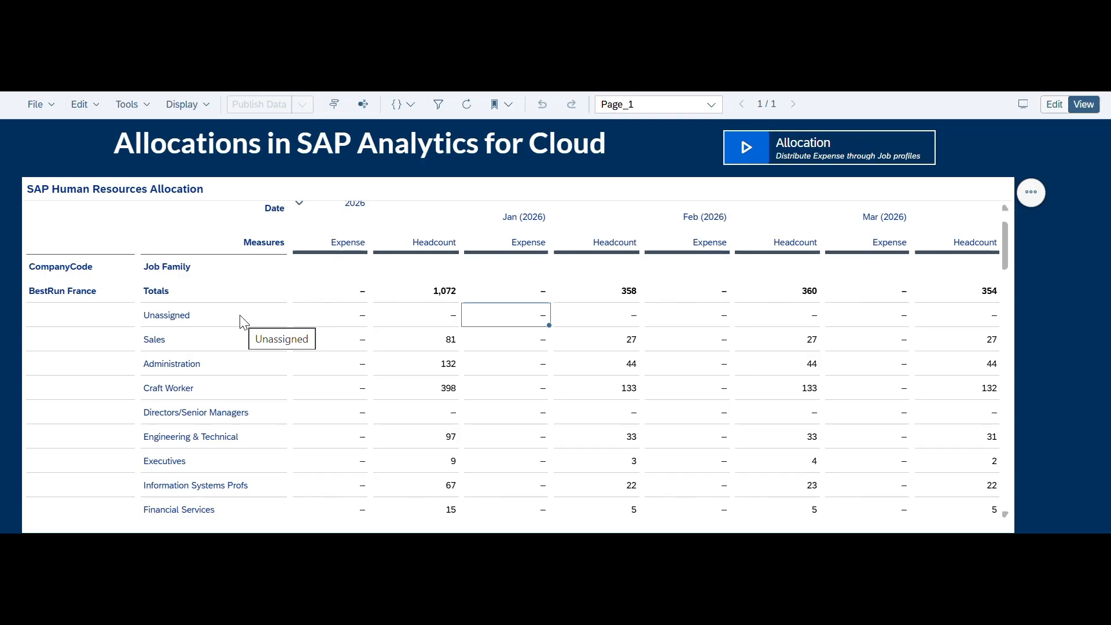
{"action": "scroll", "coordinate": [275, 320], "scroll_direction": "down", "scroll_amount": 1}
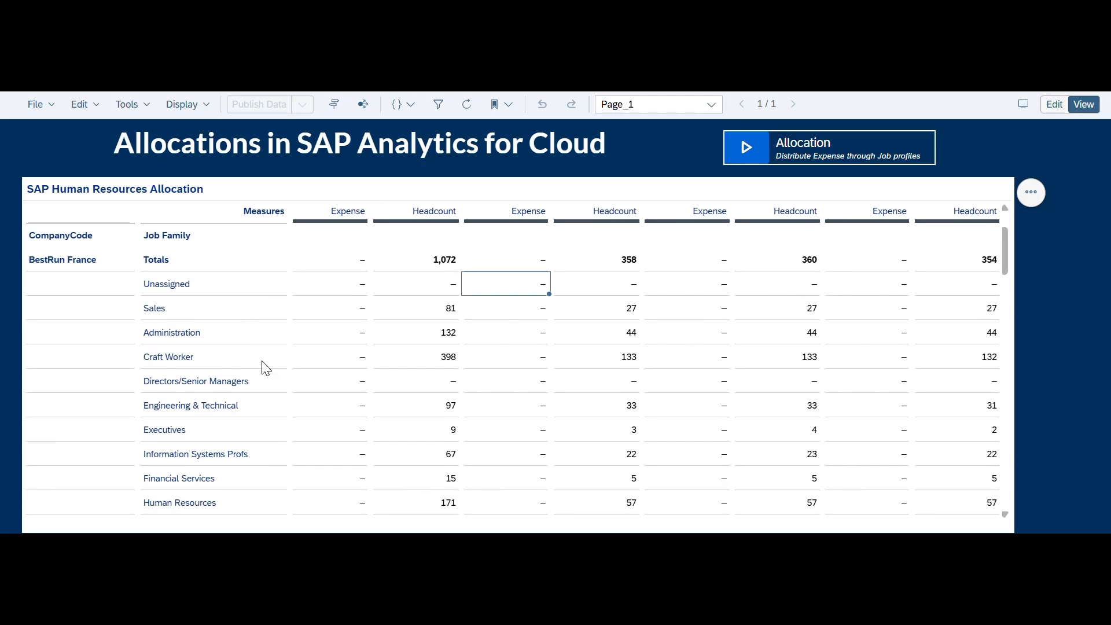
{"action": "scroll", "coordinate": [263, 366], "scroll_direction": "down", "scroll_amount": 2}
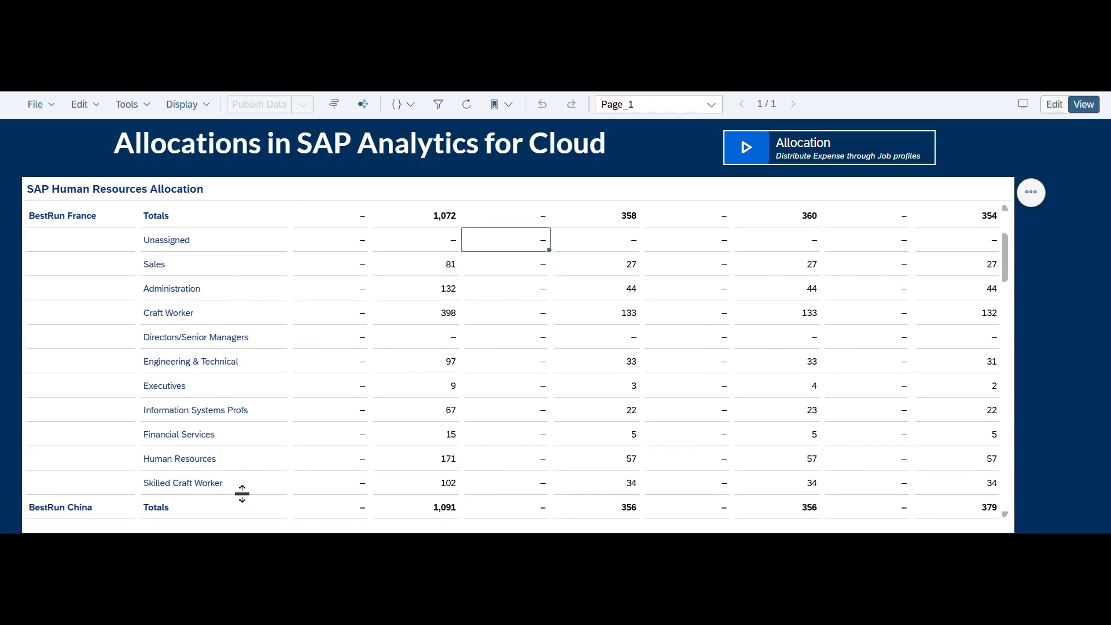
{"action": "scroll", "coordinate": [649, 295], "scroll_direction": "up", "scroll_amount": 3}
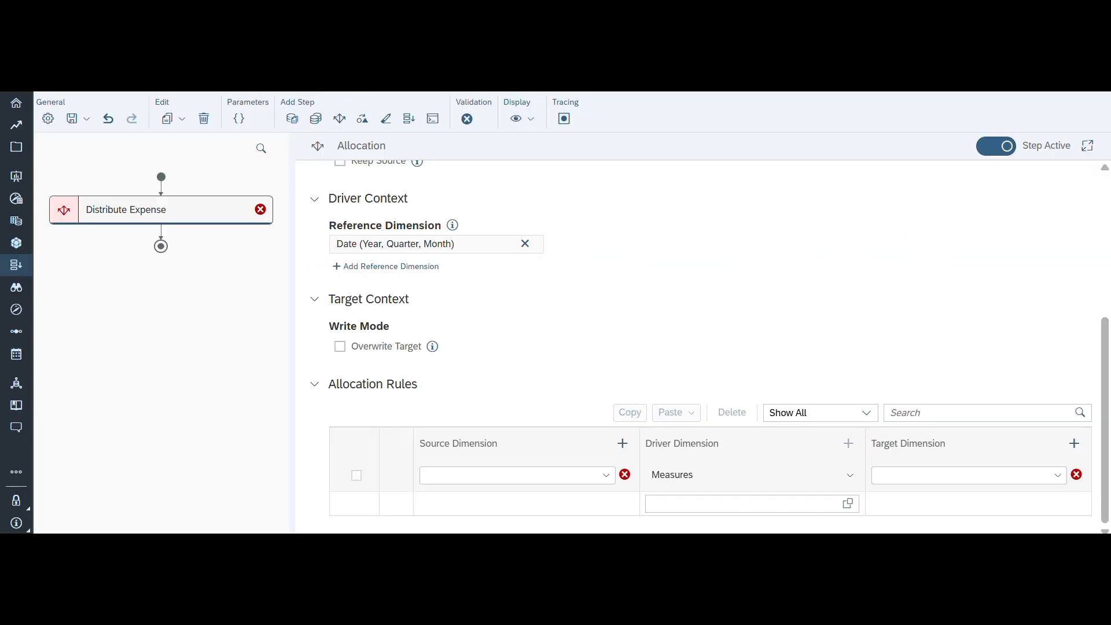
Step: Set Job Family as both the source dimension and the target dimension in the allocation rules
{"action": "left_click", "coordinate": [583, 478]}
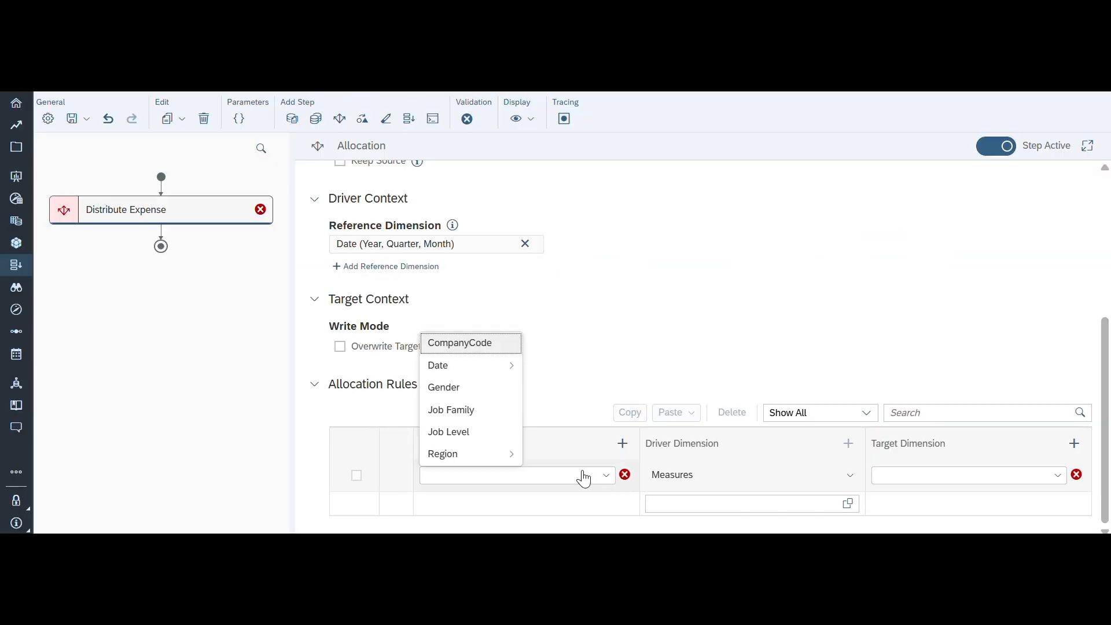
{"action": "left_click", "coordinate": [483, 413]}
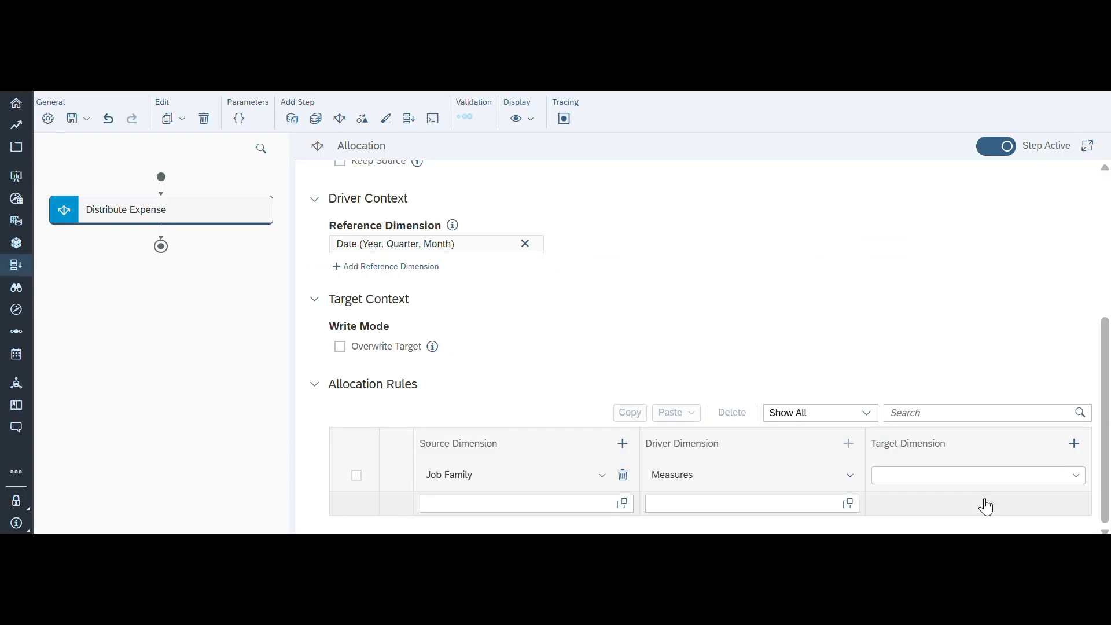
{"action": "mouse_move", "coordinate": [1064, 483]}
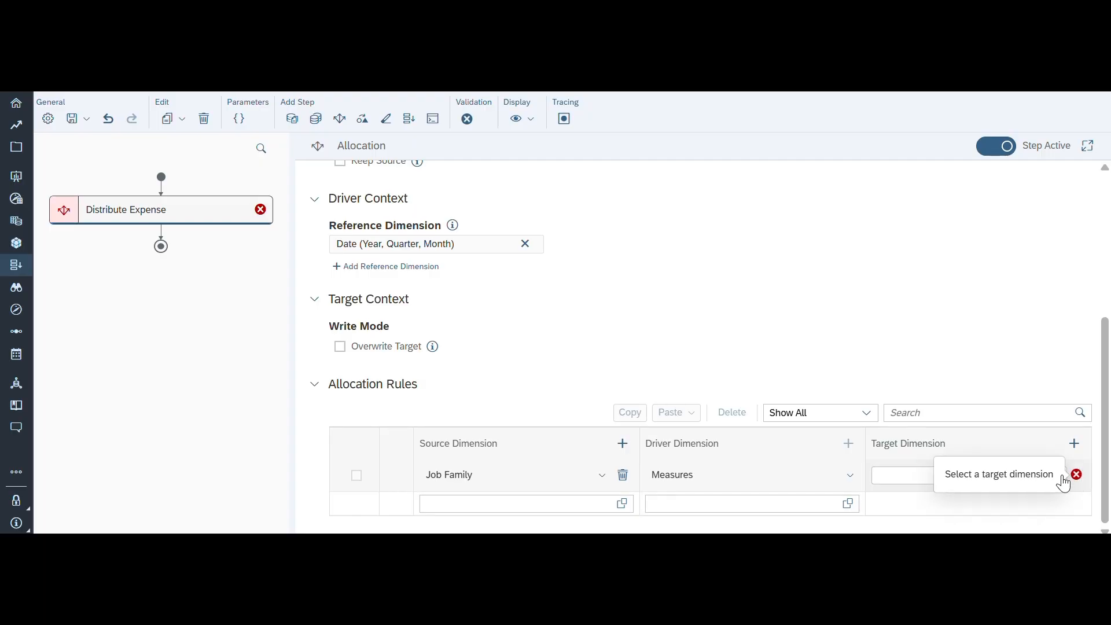
{"action": "left_click", "coordinate": [911, 478]}
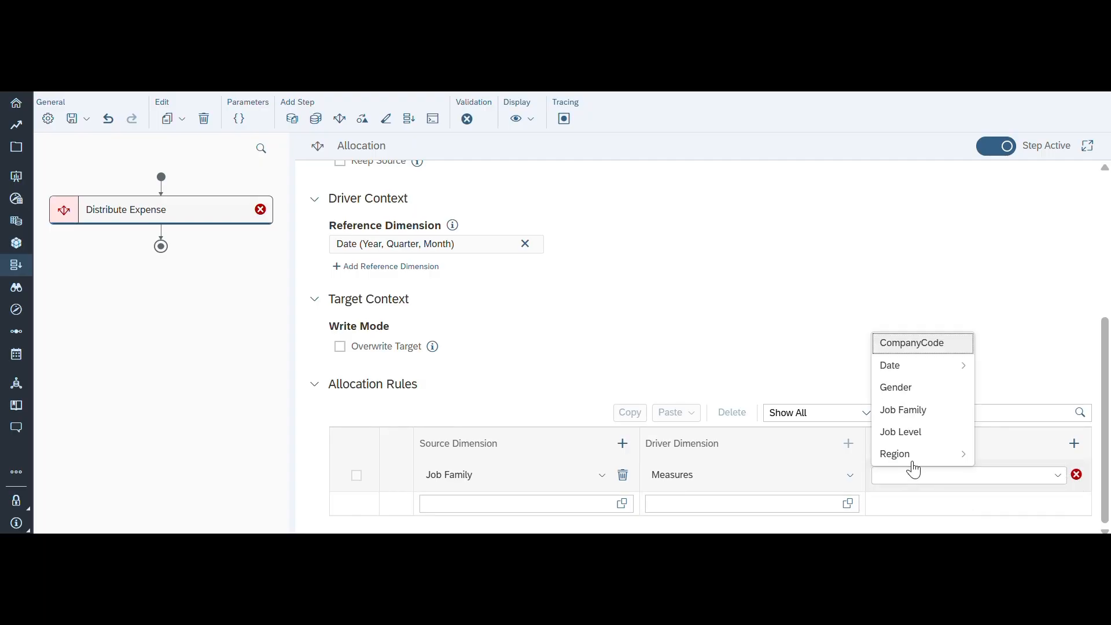
{"action": "left_click", "coordinate": [913, 417]}
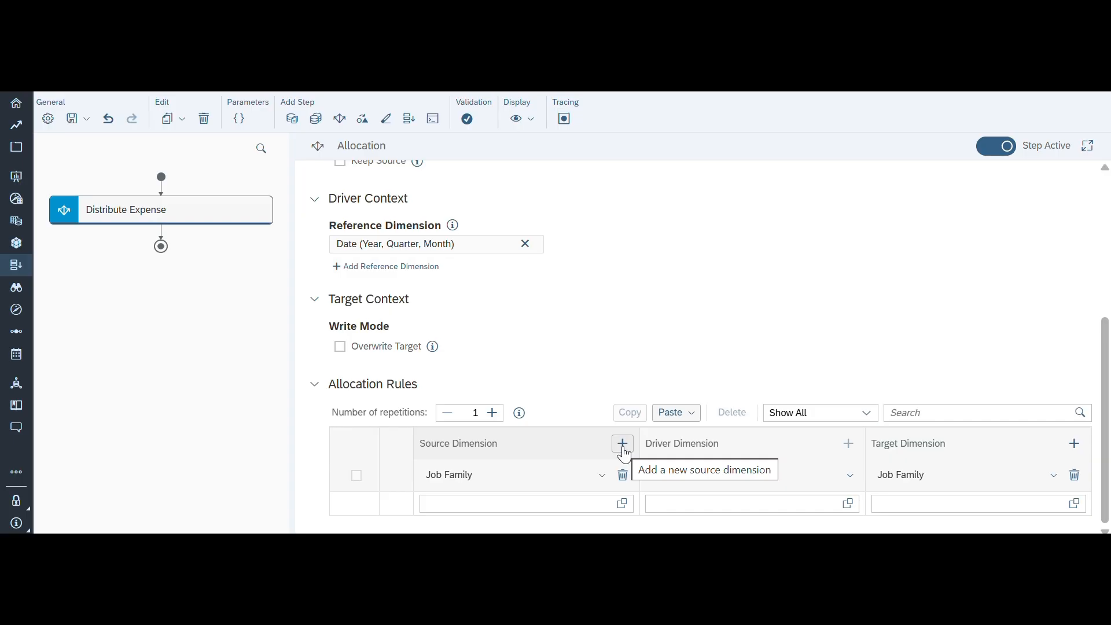
Step: Set the Unassigned job family as the source member of the first allocation rule
{"action": "left_click", "coordinate": [621, 503]}
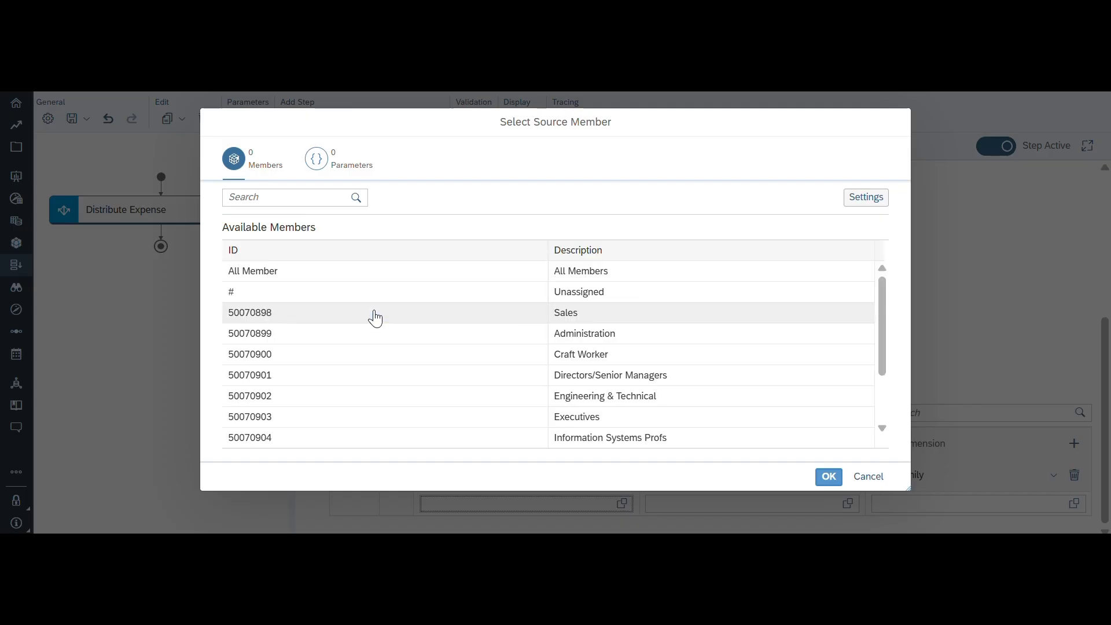
{"action": "left_click", "coordinate": [339, 301]}
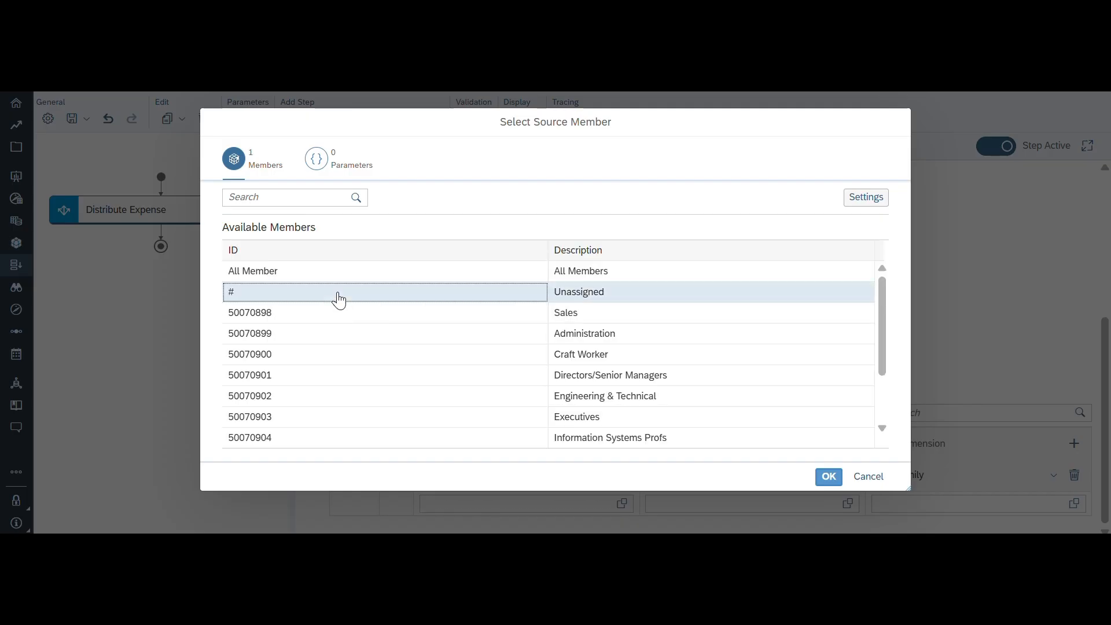
{"action": "left_click", "coordinate": [833, 476]}
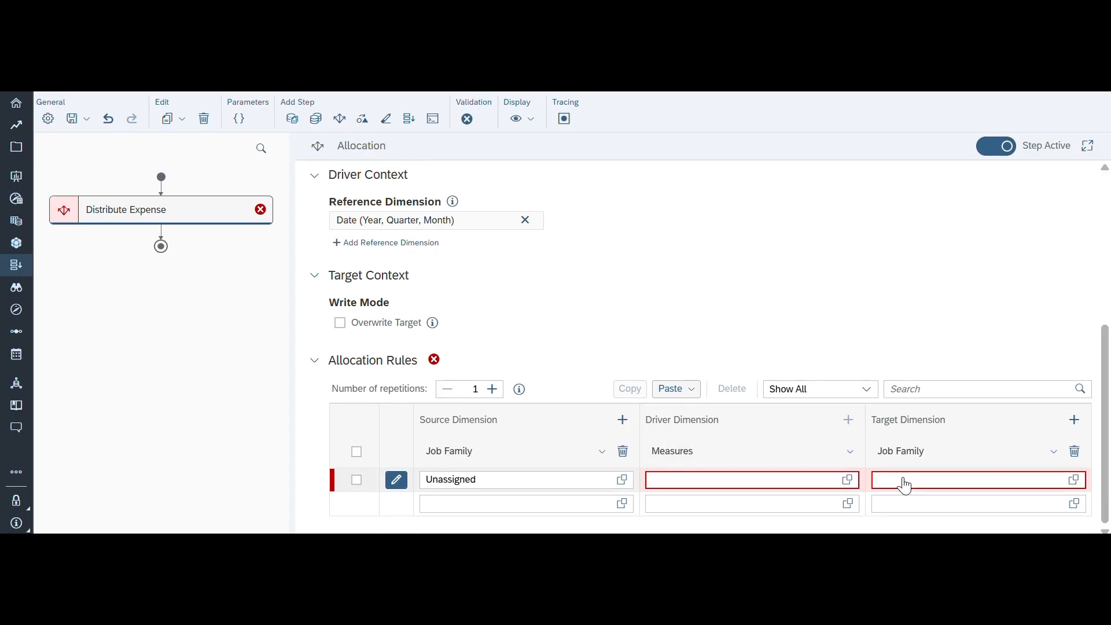
Step: Select all ten job families from Sales to Skilled Craft Worker, excluding Unassigned, as the first allocation rule's target members
{"action": "left_click", "coordinate": [1074, 481]}
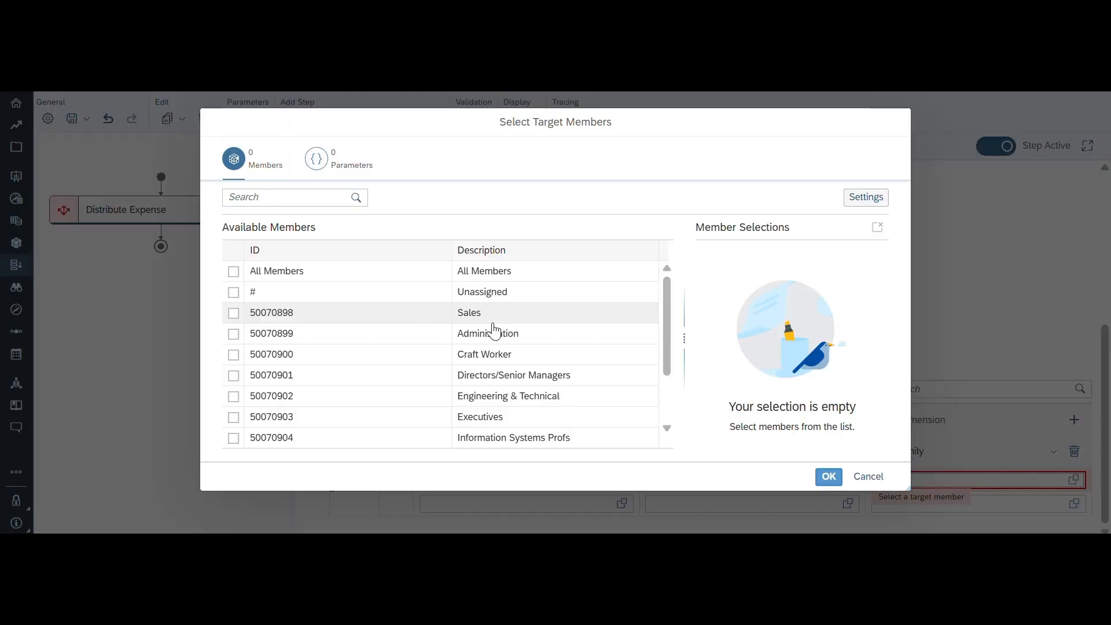
{"action": "left_click", "coordinate": [237, 316]}
{"action": "left_click", "coordinate": [236, 335]}
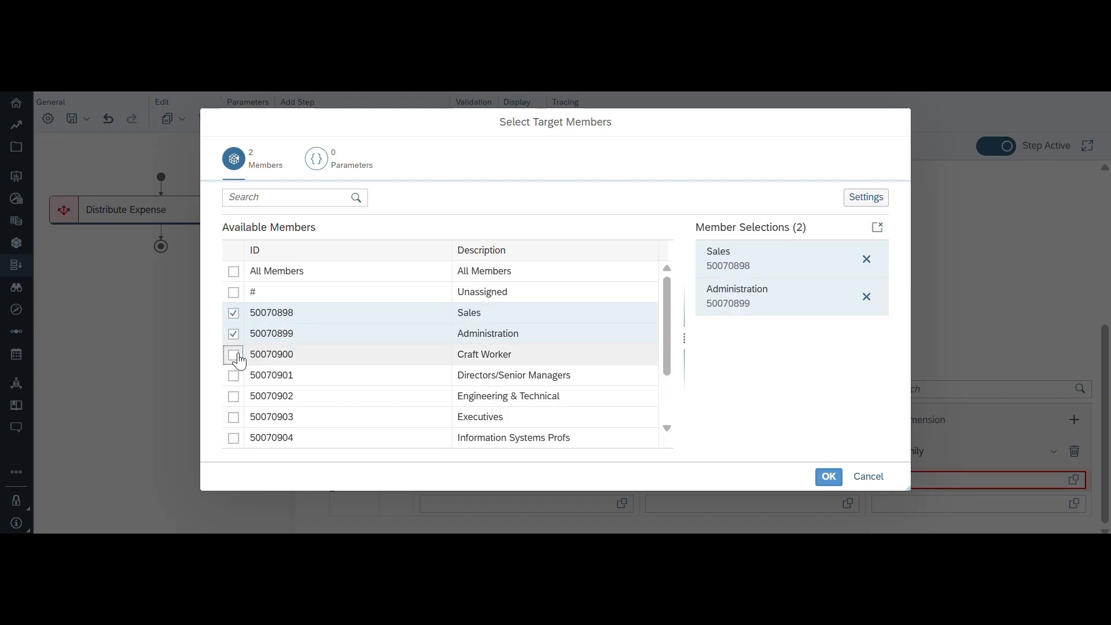
{"action": "left_click", "coordinate": [237, 356]}
{"action": "left_click", "coordinate": [236, 377]}
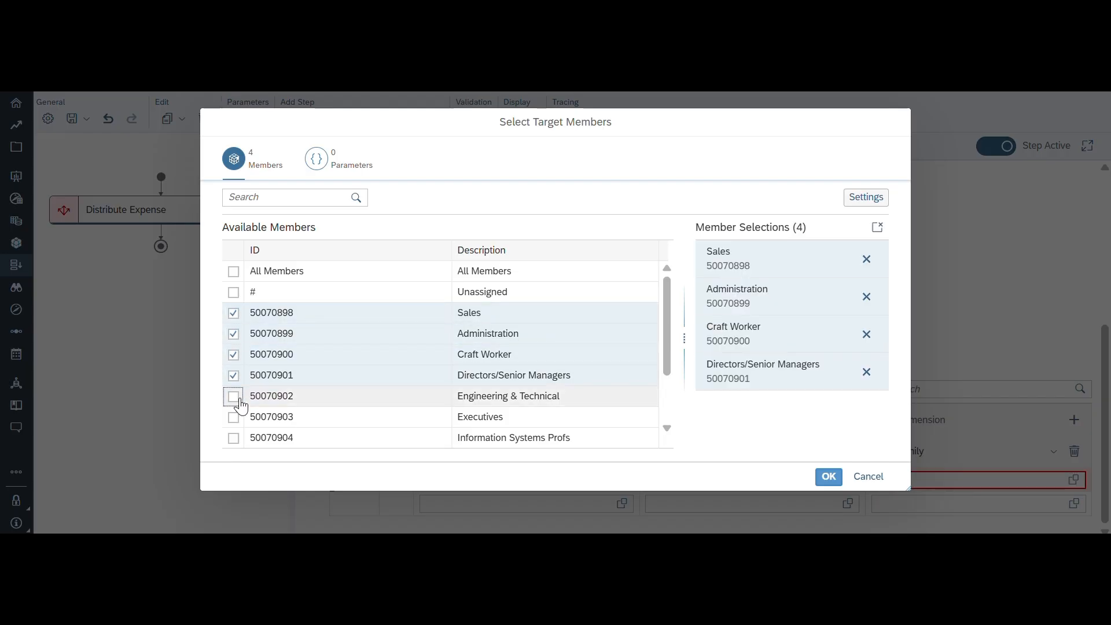
{"action": "left_click", "coordinate": [238, 398]}
{"action": "left_click", "coordinate": [237, 416]}
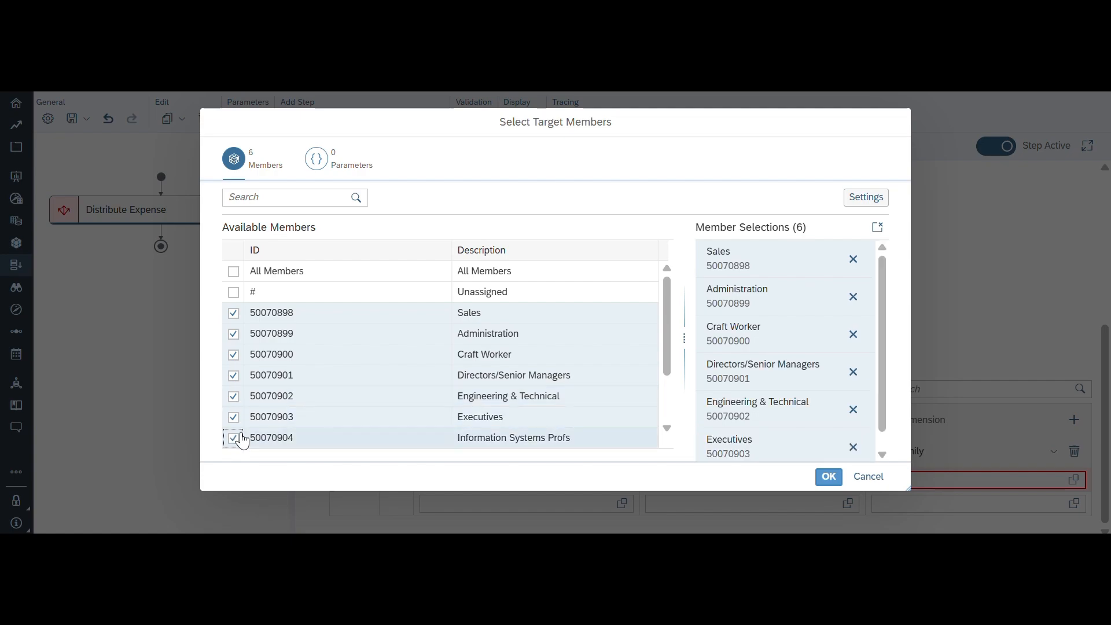
{"action": "left_click", "coordinate": [238, 437]}
{"action": "scroll", "coordinate": [242, 440], "scroll_direction": "down", "scroll_amount": 1}
{"action": "left_click", "coordinate": [253, 397]}
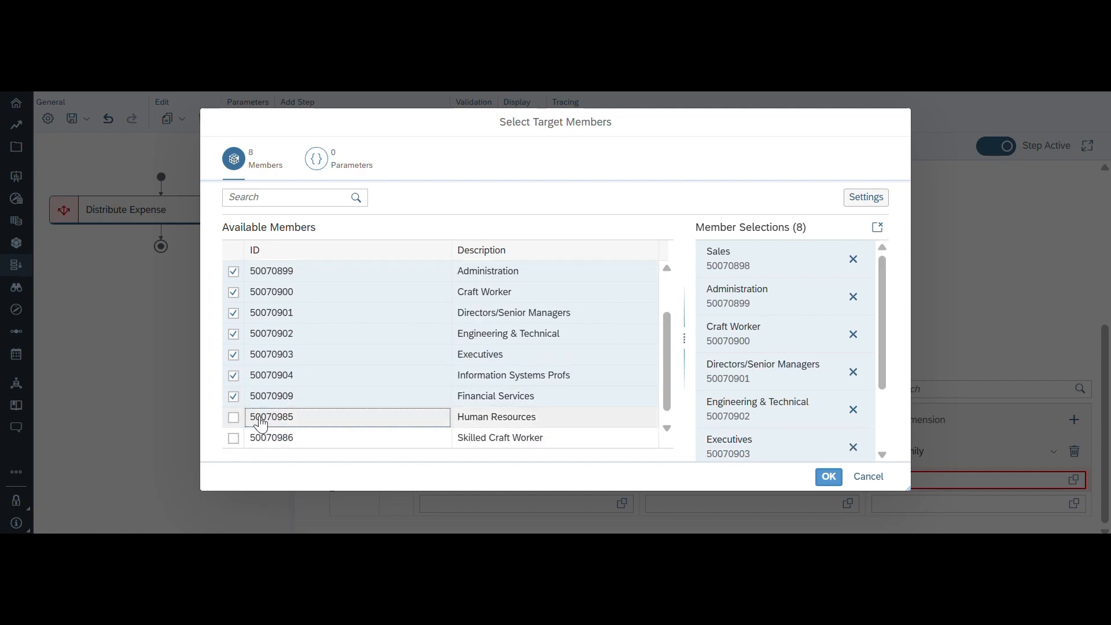
{"action": "left_click", "coordinate": [260, 418]}
{"action": "left_click", "coordinate": [260, 438]}
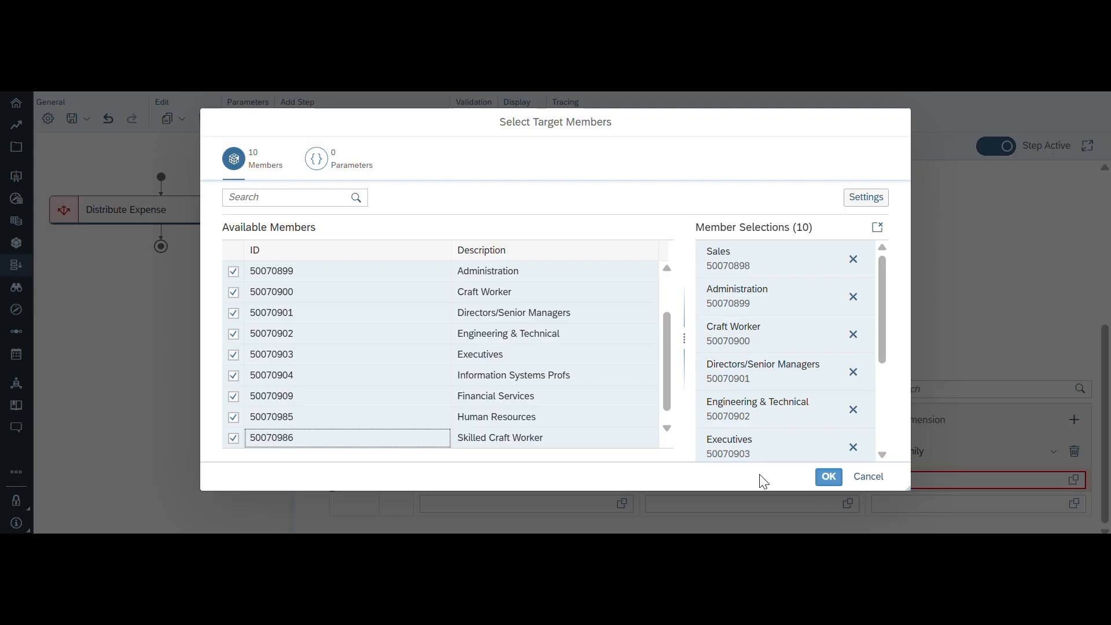
{"action": "left_click", "coordinate": [834, 480]}
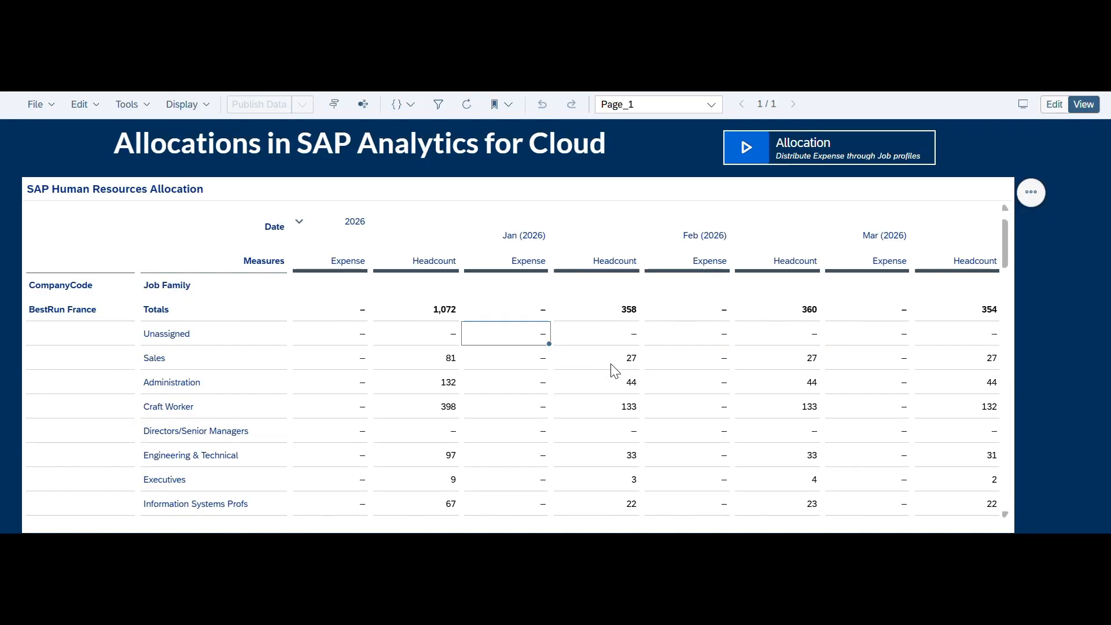
Step: Set the Headcount measure as the driver member of the allocation rule for Unassigned expense
{"action": "left_click_drag", "start_coordinate": [519, 337], "coordinate": [515, 366]}
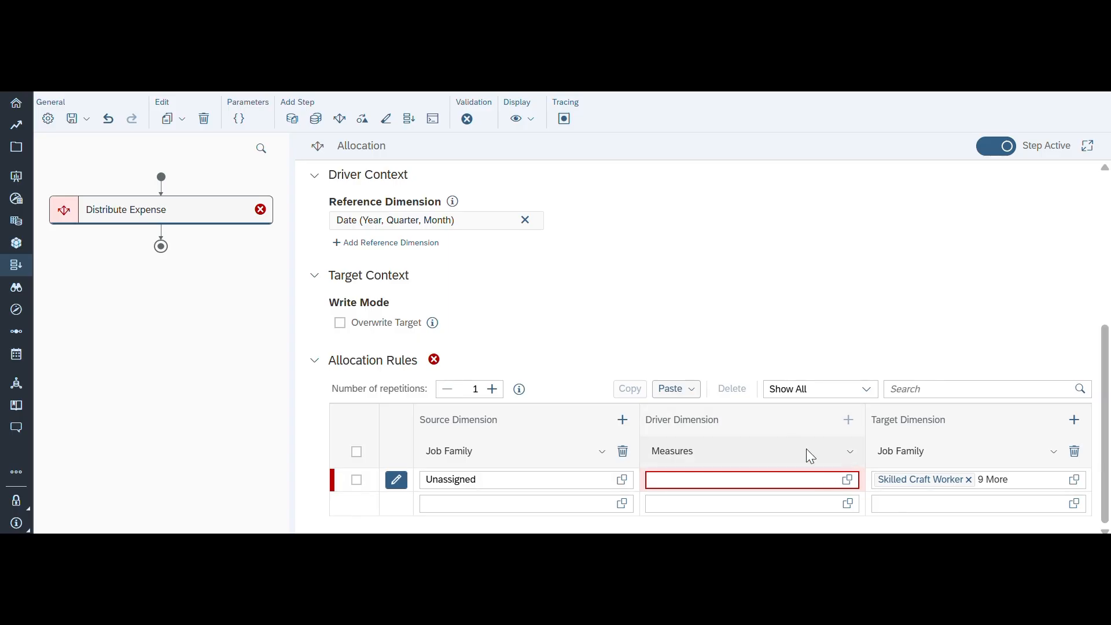
{"action": "left_click", "coordinate": [849, 453]}
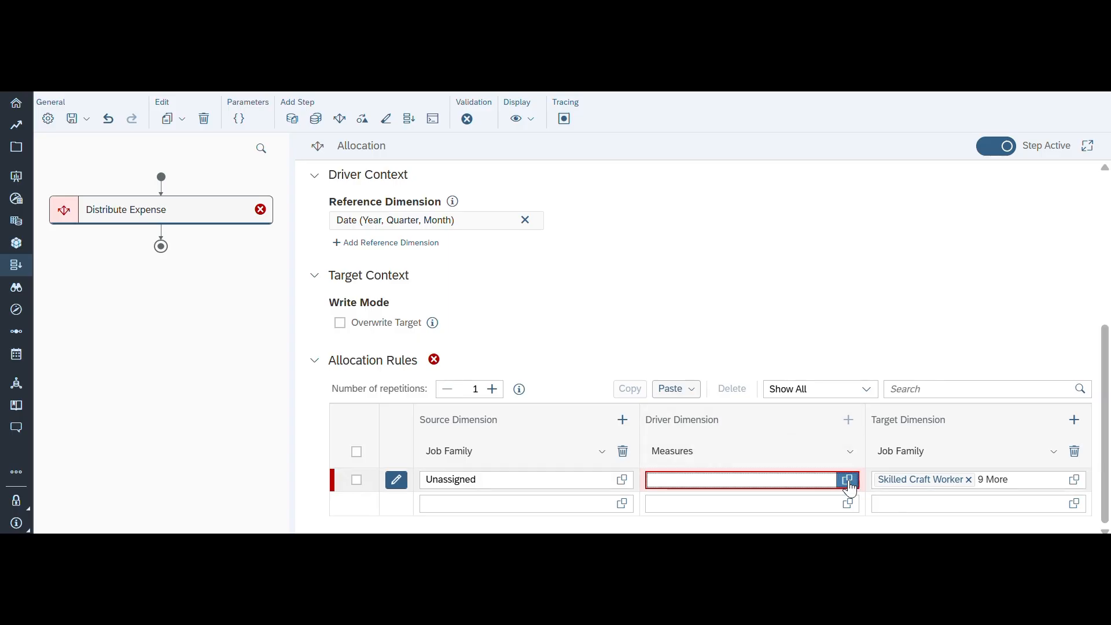
{"action": "left_click", "coordinate": [847, 480]}
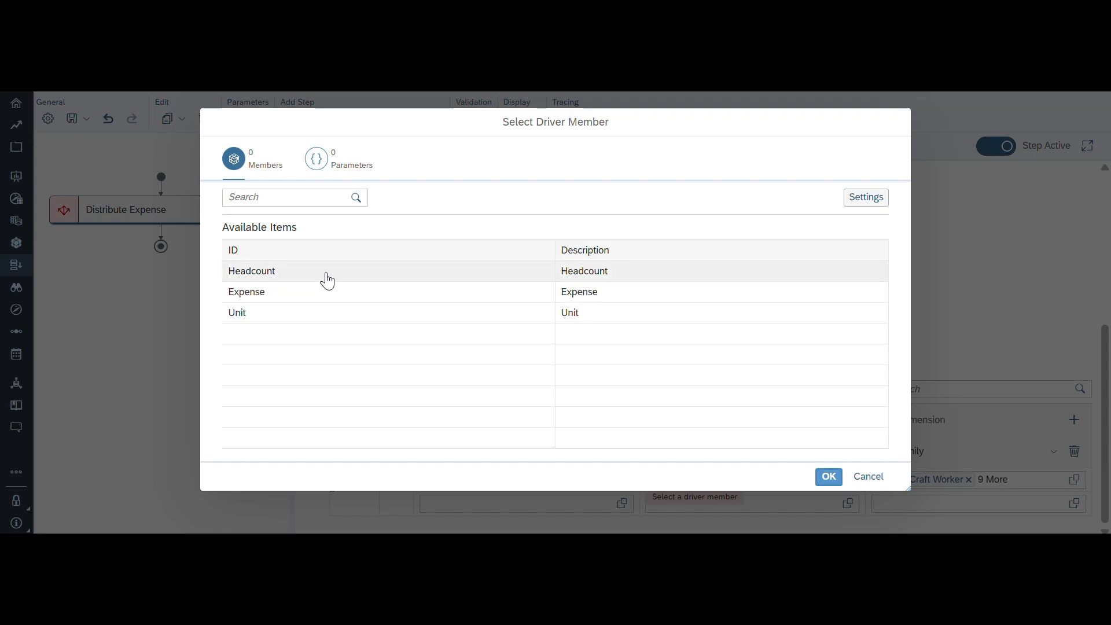
{"action": "left_click", "coordinate": [328, 281]}
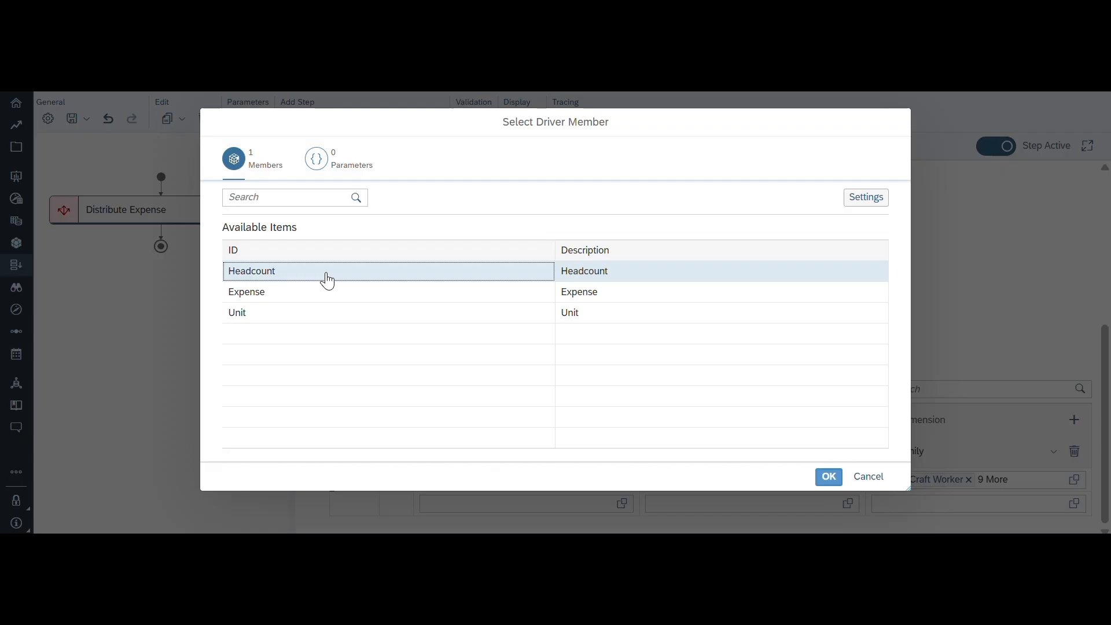
{"action": "left_click", "coordinate": [828, 477]}
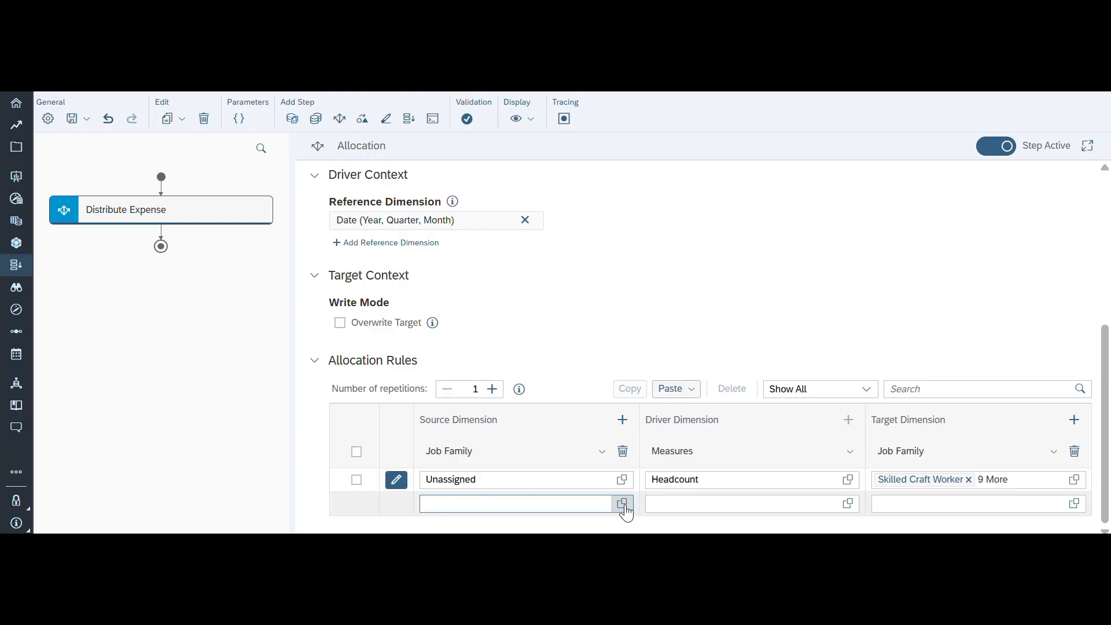
Step: Try to append clipboard data to the allocation rules
{"action": "left_click", "coordinate": [693, 396]}
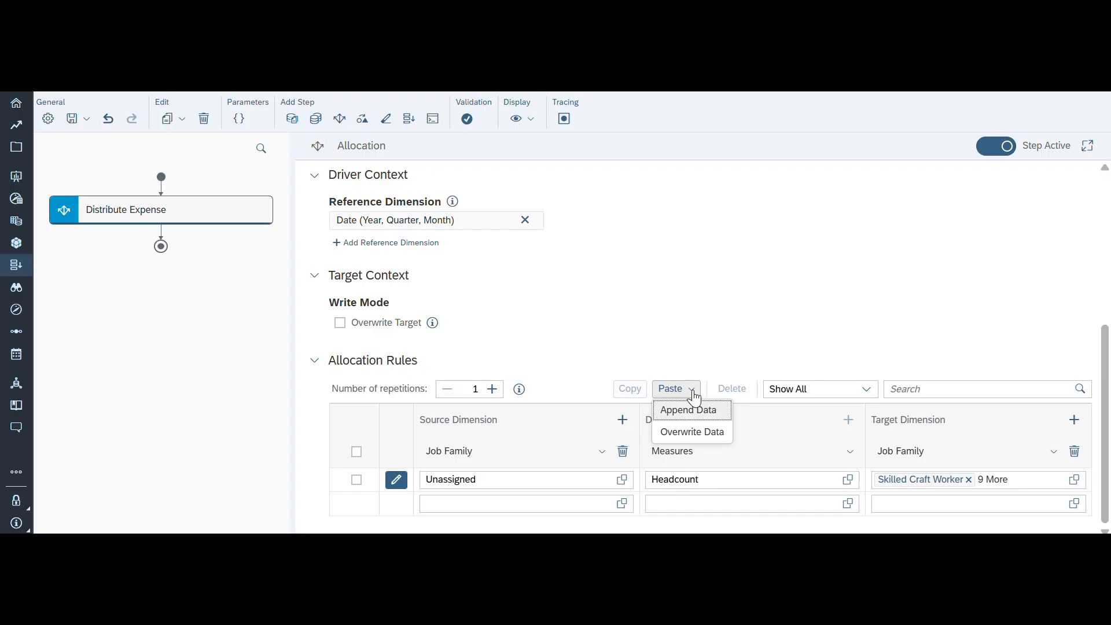
{"action": "left_click", "coordinate": [689, 409]}
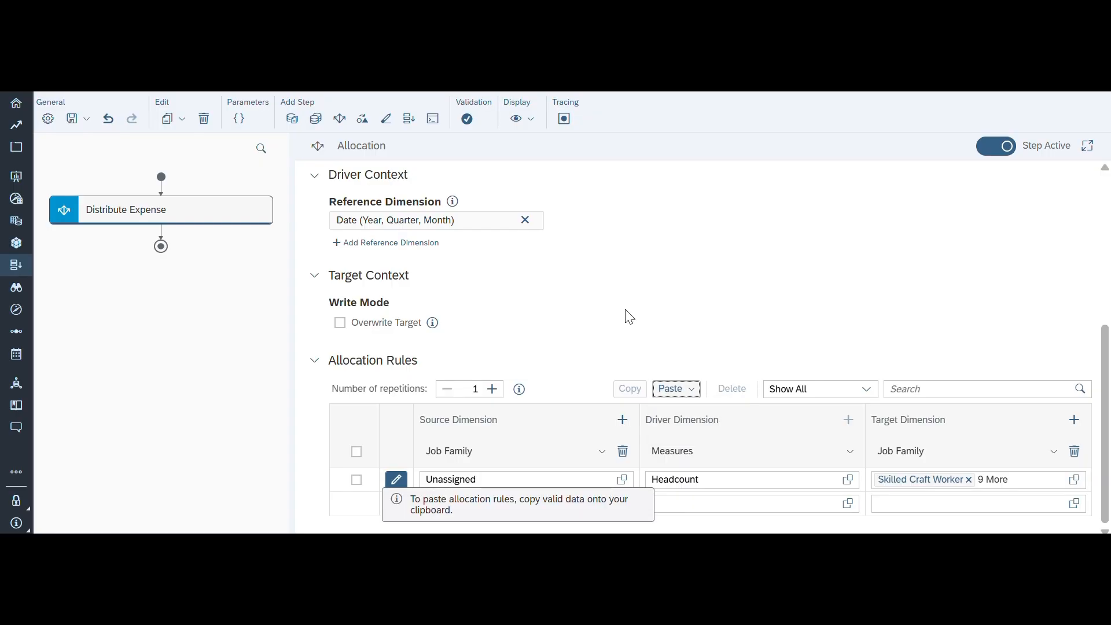
Step: Review the allocation step's source filters and write mode, and examine expense and headcount by job family in the story table
{"action": "scroll", "coordinate": [630, 317], "scroll_direction": "up", "scroll_amount": 3}
{"action": "scroll", "coordinate": [630, 317], "scroll_direction": "up", "scroll_amount": 1}
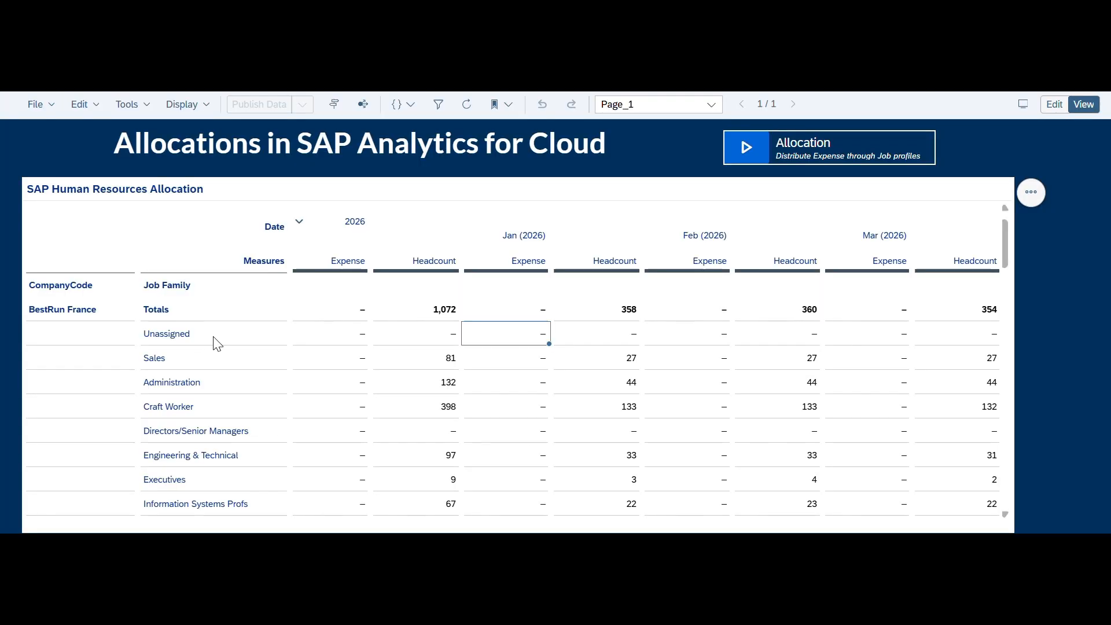
{"action": "left_click", "coordinate": [429, 339]}
{"action": "scroll", "coordinate": [440, 347], "scroll_direction": "down", "scroll_amount": 2}
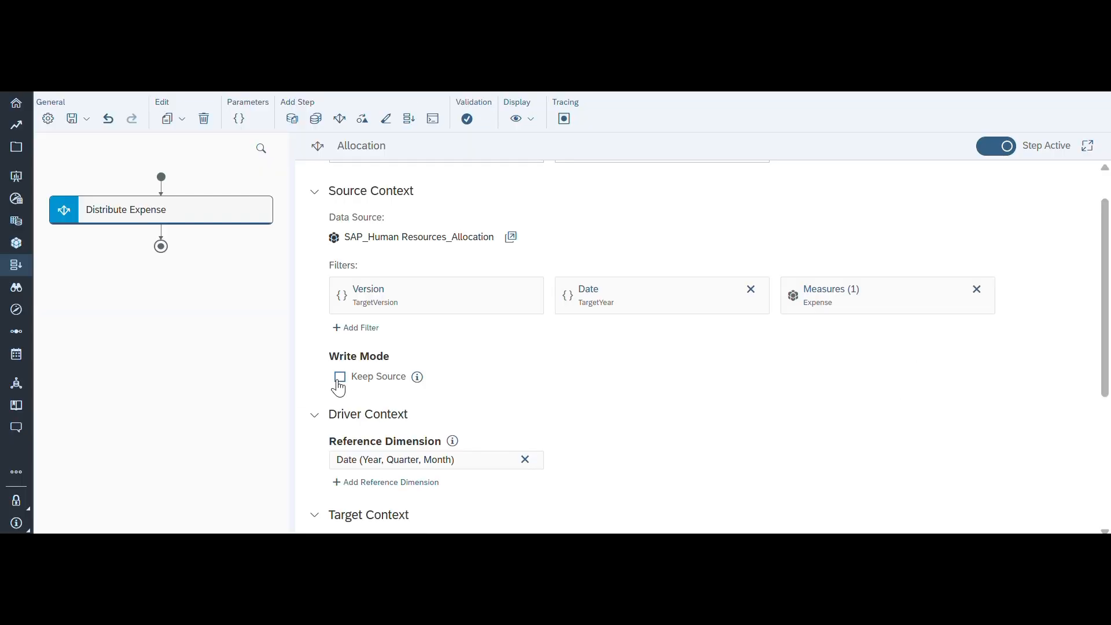
{"action": "scroll", "coordinate": [379, 391], "scroll_direction": "down", "scroll_amount": 1}
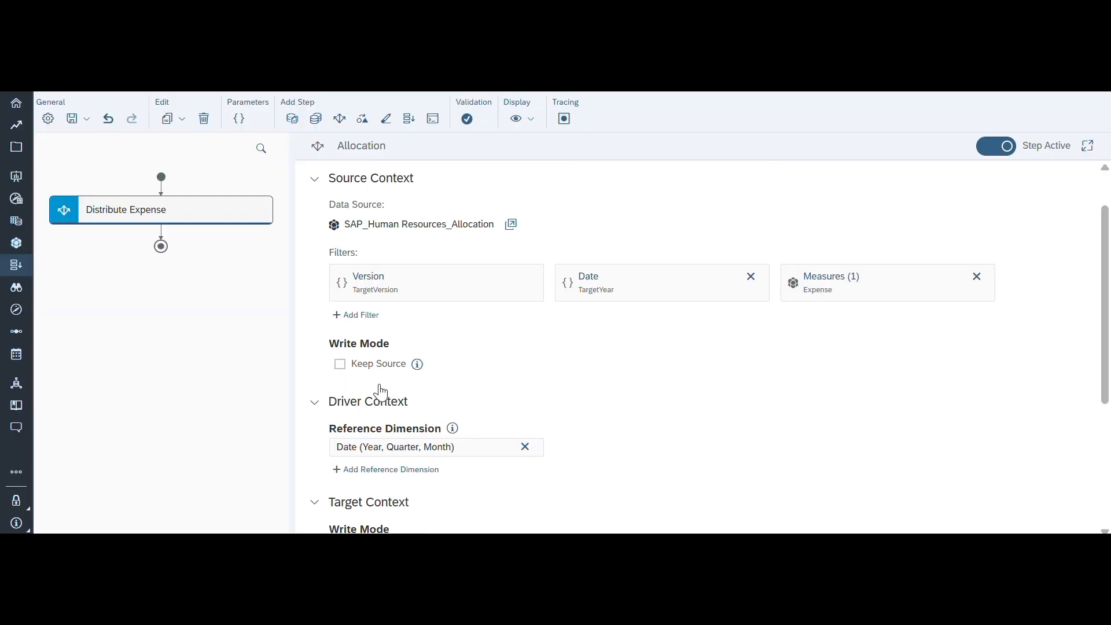
{"action": "scroll", "coordinate": [380, 393], "scroll_direction": "down", "scroll_amount": 2}
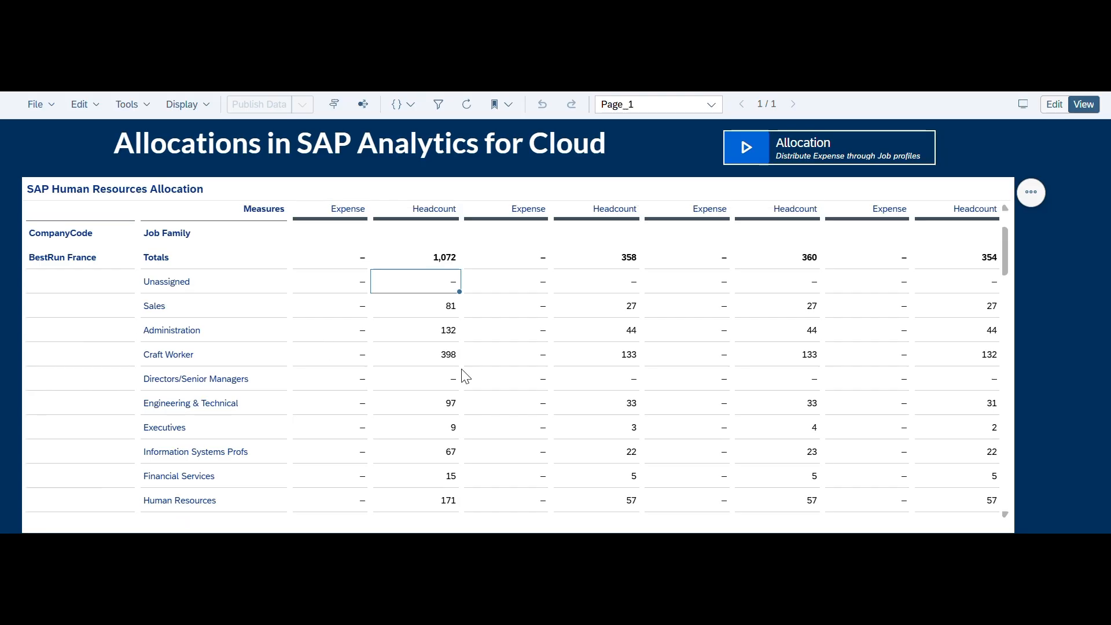
{"action": "scroll", "coordinate": [466, 376], "scroll_direction": "up", "scroll_amount": 2}
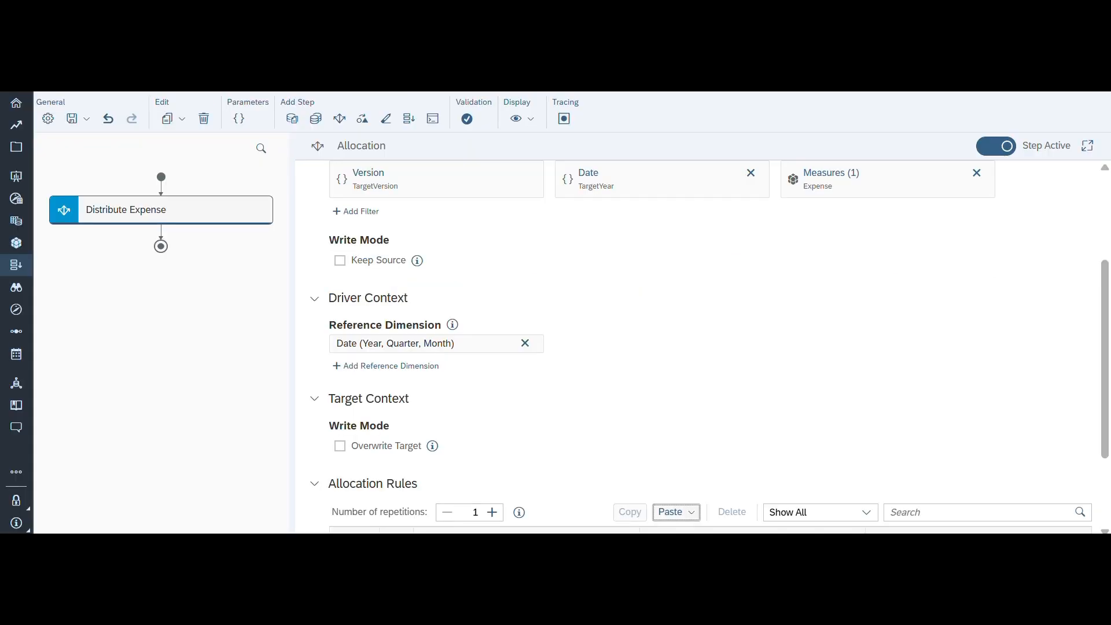
Step: Add CompanyCode as a reference dimension in the allocation step's driver context
{"action": "left_click", "coordinate": [421, 371]}
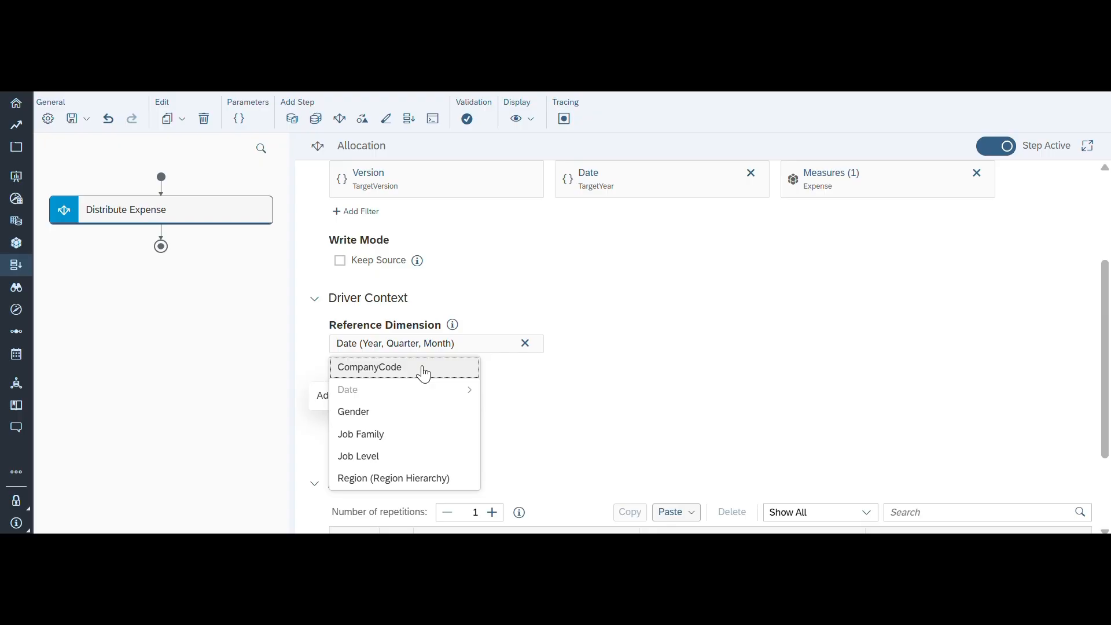
{"action": "left_click", "coordinate": [424, 373]}
{"action": "scroll", "coordinate": [638, 418], "scroll_direction": "down", "scroll_amount": 3}
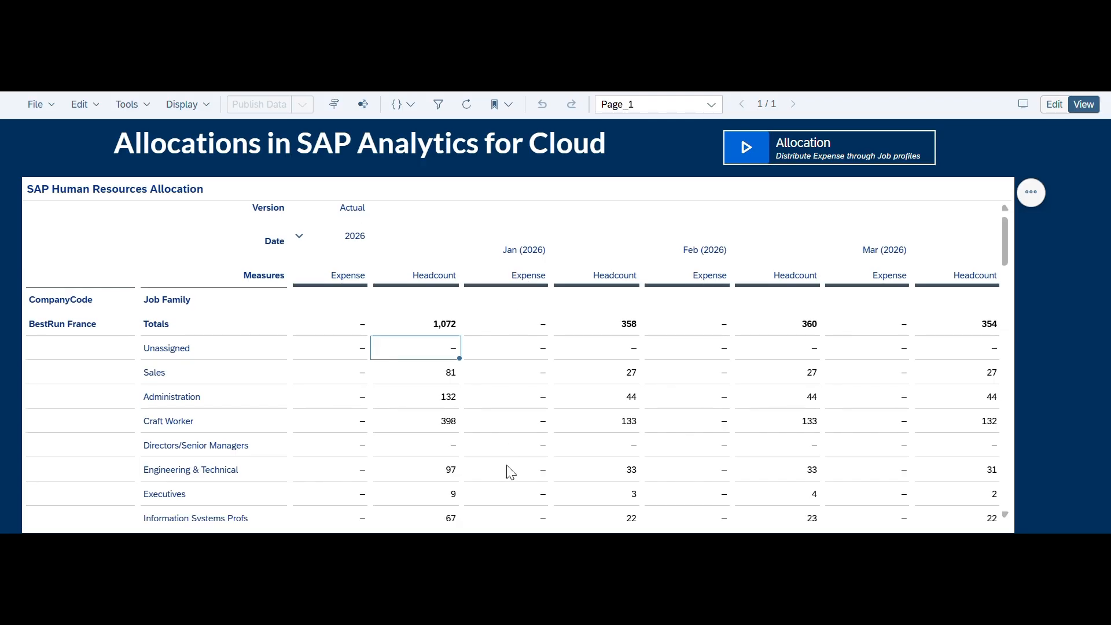
Step: Review the Overwrite Target option and read the explanation of the reference dimension in the allocation step
{"action": "scroll", "coordinate": [512, 468], "scroll_direction": "down", "scroll_amount": 1}
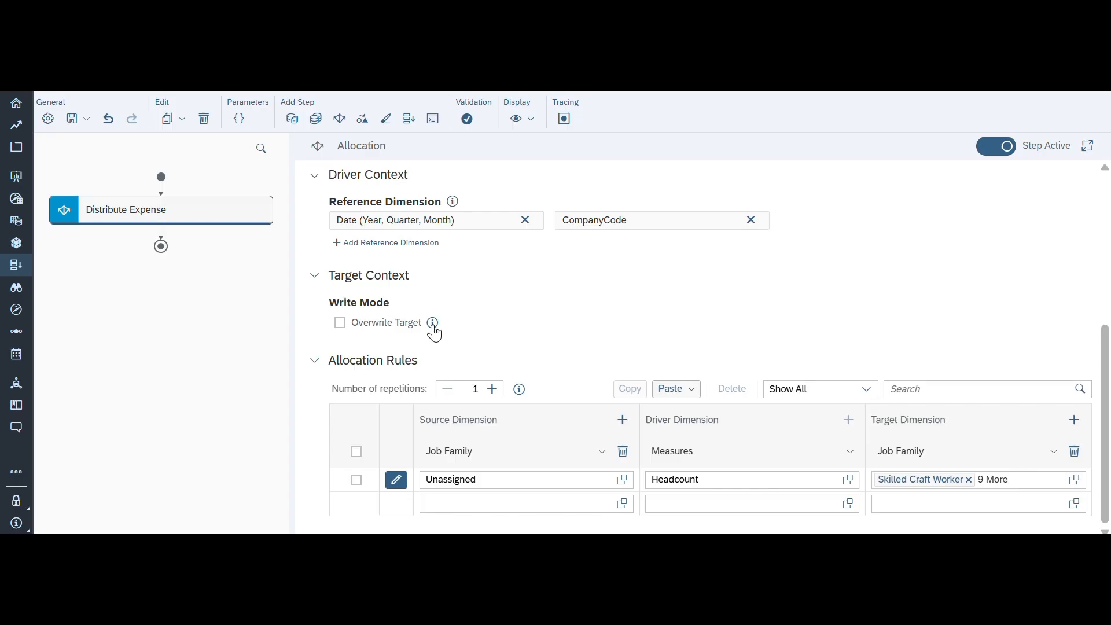
{"action": "mouse_move", "coordinate": [434, 332]}
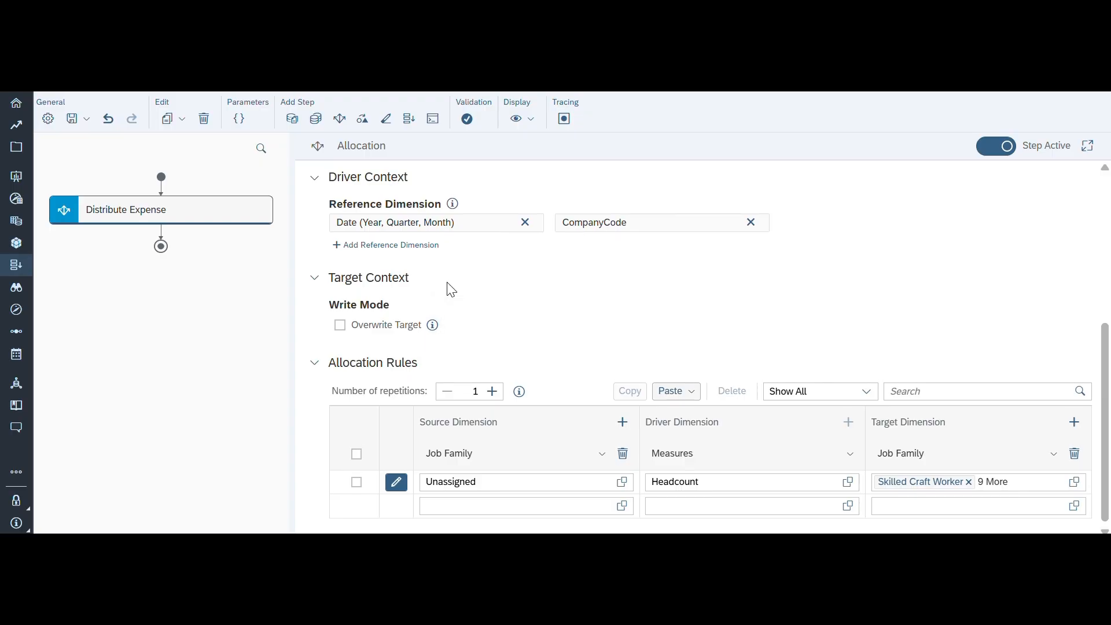
{"action": "scroll", "coordinate": [446, 285], "scroll_direction": "up", "scroll_amount": 1}
{"action": "mouse_move", "coordinate": [455, 242]}
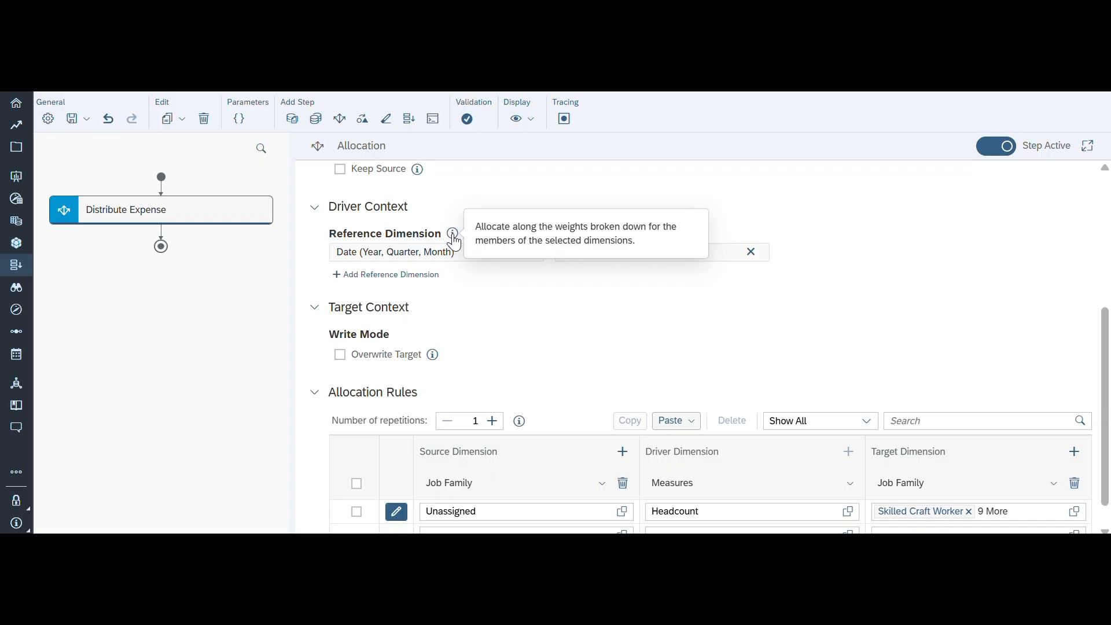
{"action": "scroll", "coordinate": [553, 343], "scroll_direction": "down", "scroll_amount": 1}
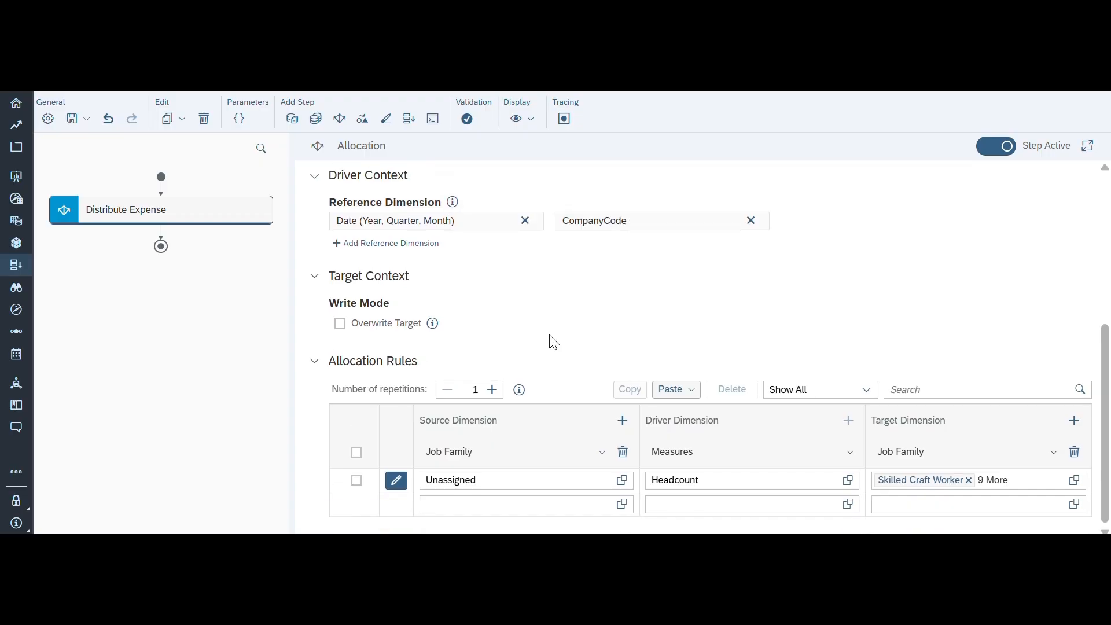
Step: Save the data action as Distribute Expense in the user's own folder under My Files
{"action": "scroll", "coordinate": [554, 343], "scroll_direction": "up", "scroll_amount": 9}
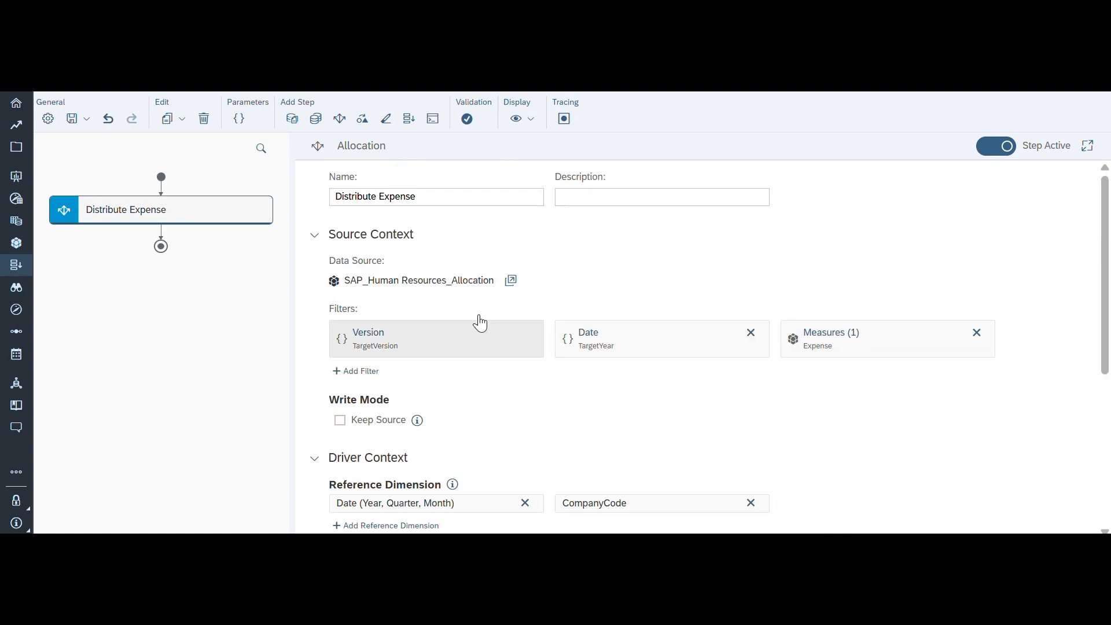
{"action": "left_click", "coordinate": [78, 119]}
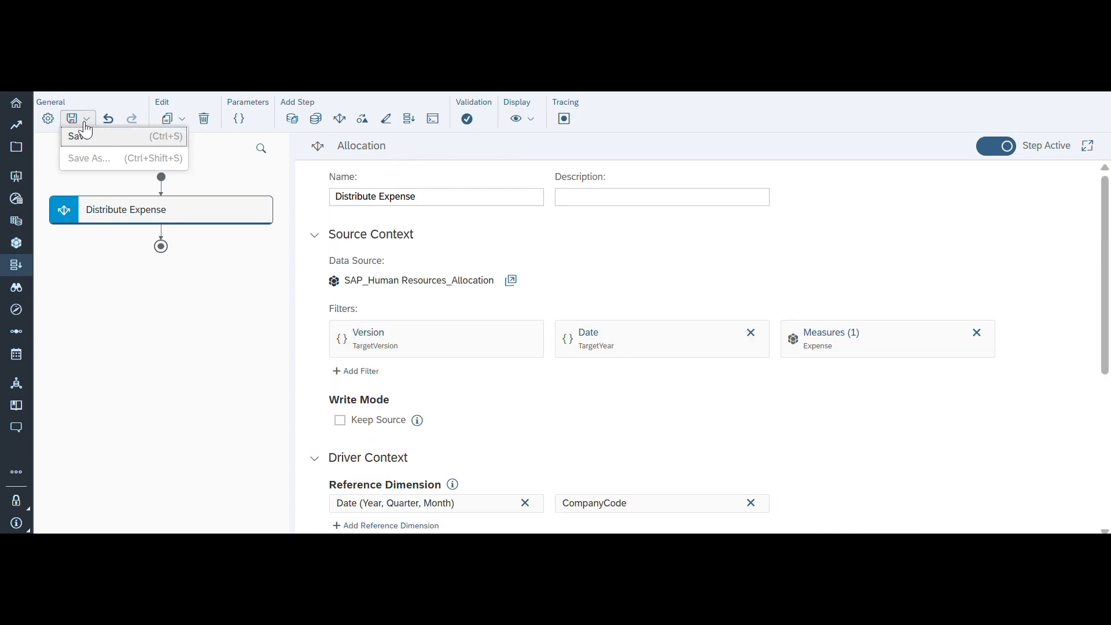
{"action": "left_click", "coordinate": [84, 138]}
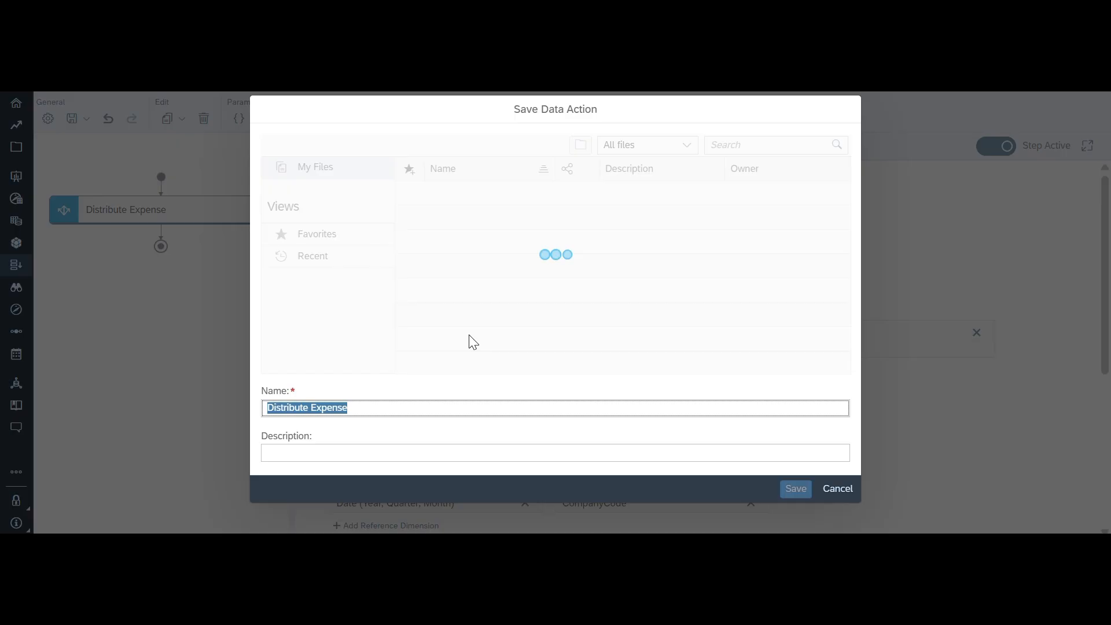
{"action": "left_click", "coordinate": [459, 244]}
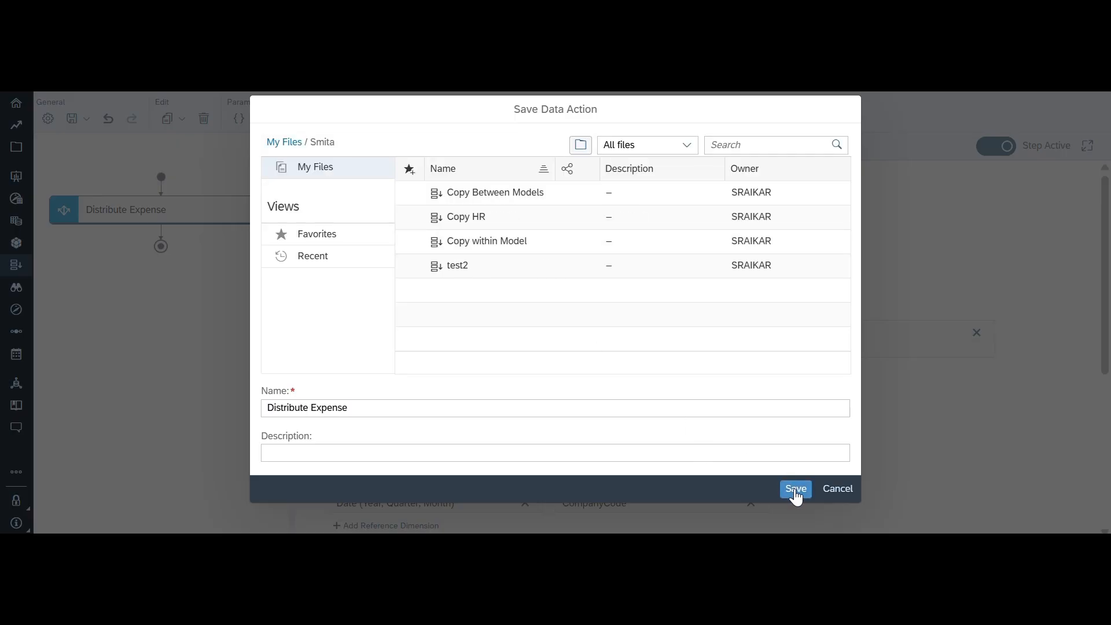
{"action": "left_click", "coordinate": [795, 490]}
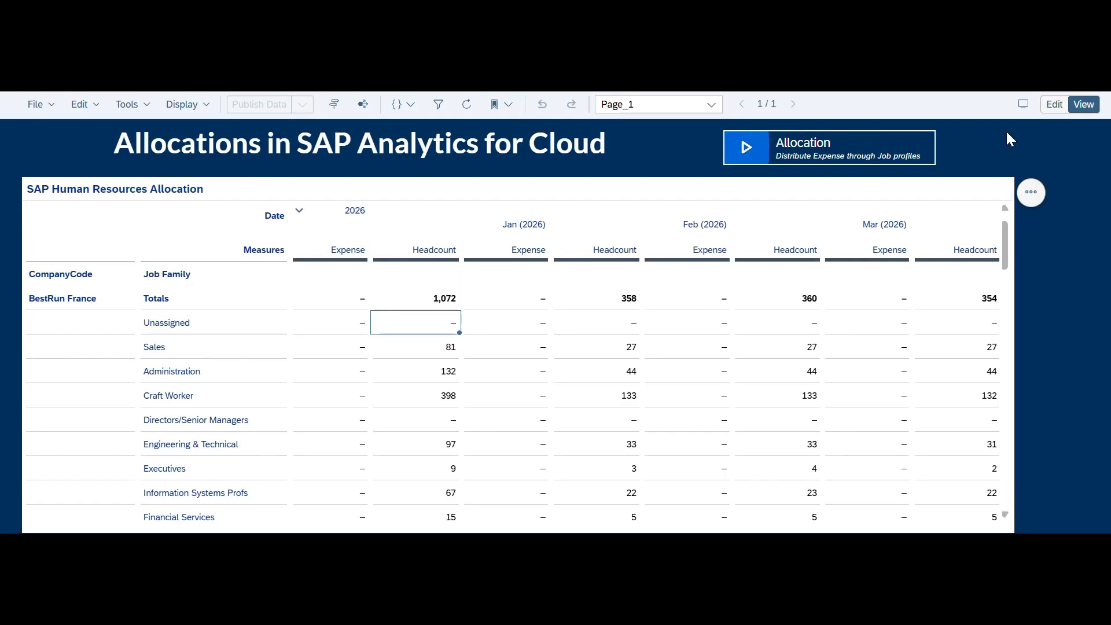
Step: Assign the Distribute Expense data action to the story's Allocation trigger in edit mode and save the story
{"action": "left_click", "coordinate": [1054, 105]}
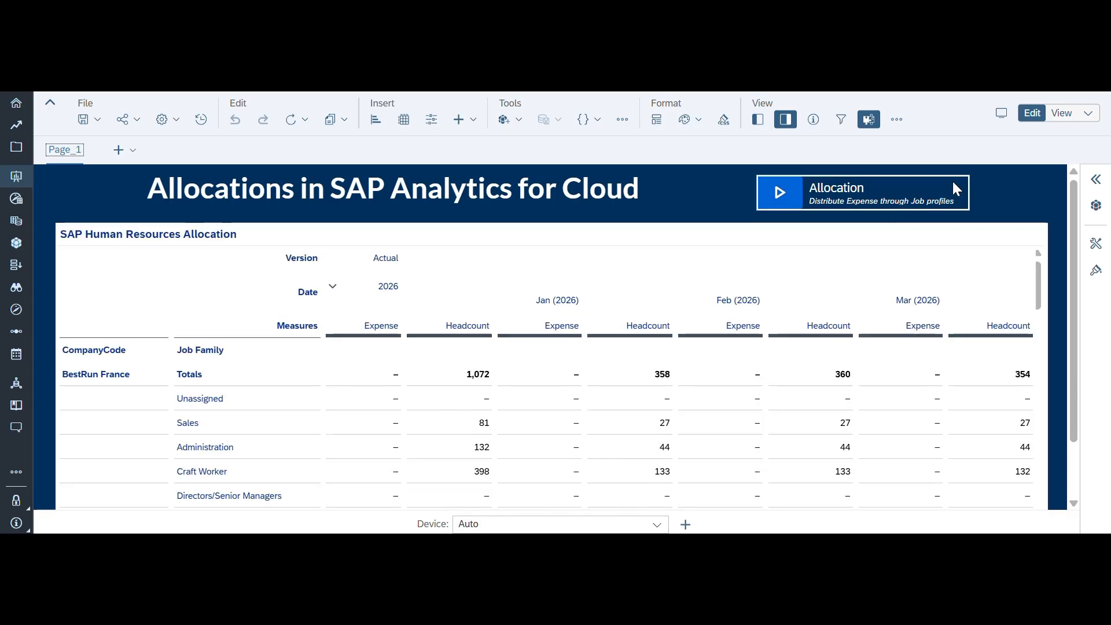
{"action": "left_click", "coordinate": [953, 182]}
{"action": "left_click", "coordinate": [1096, 243]}
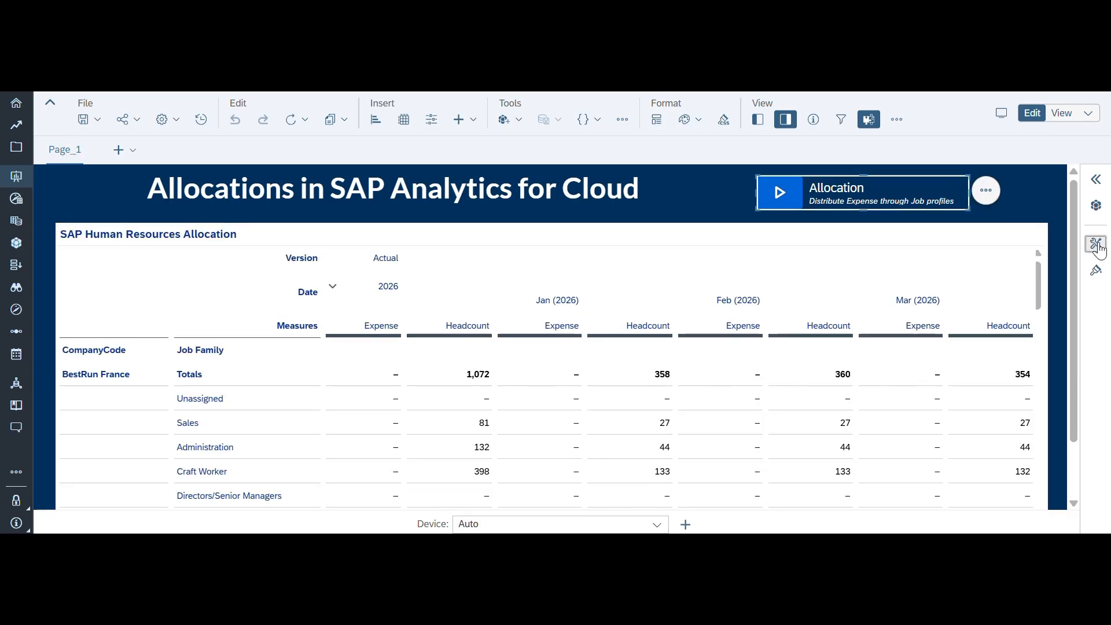
{"action": "scroll", "coordinate": [921, 421], "scroll_direction": "down", "scroll_amount": 2}
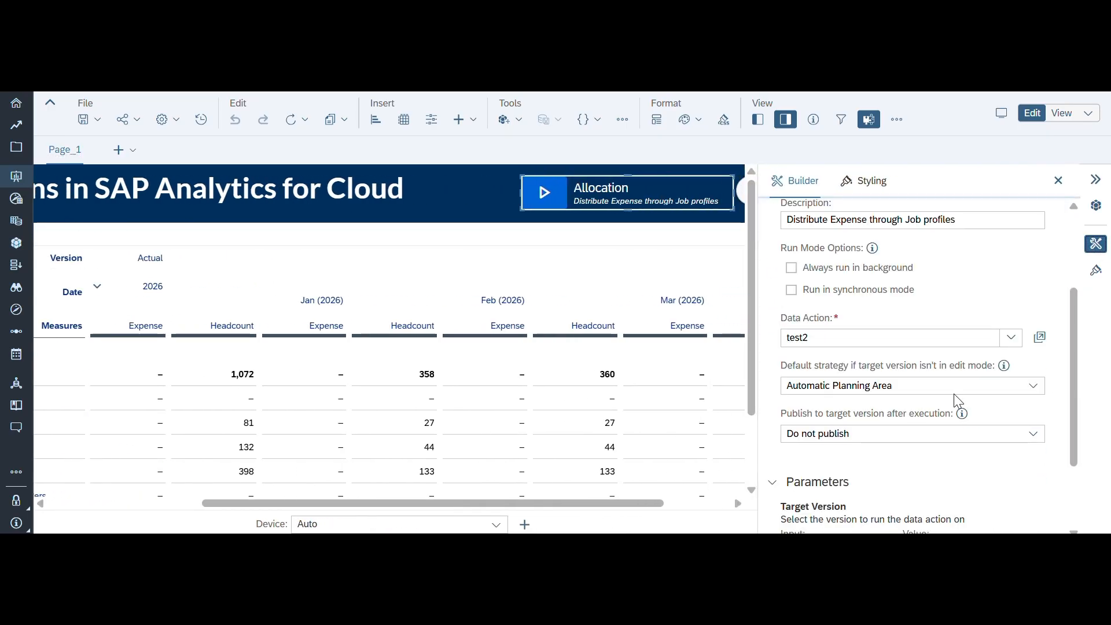
{"action": "left_click", "coordinate": [1013, 341]}
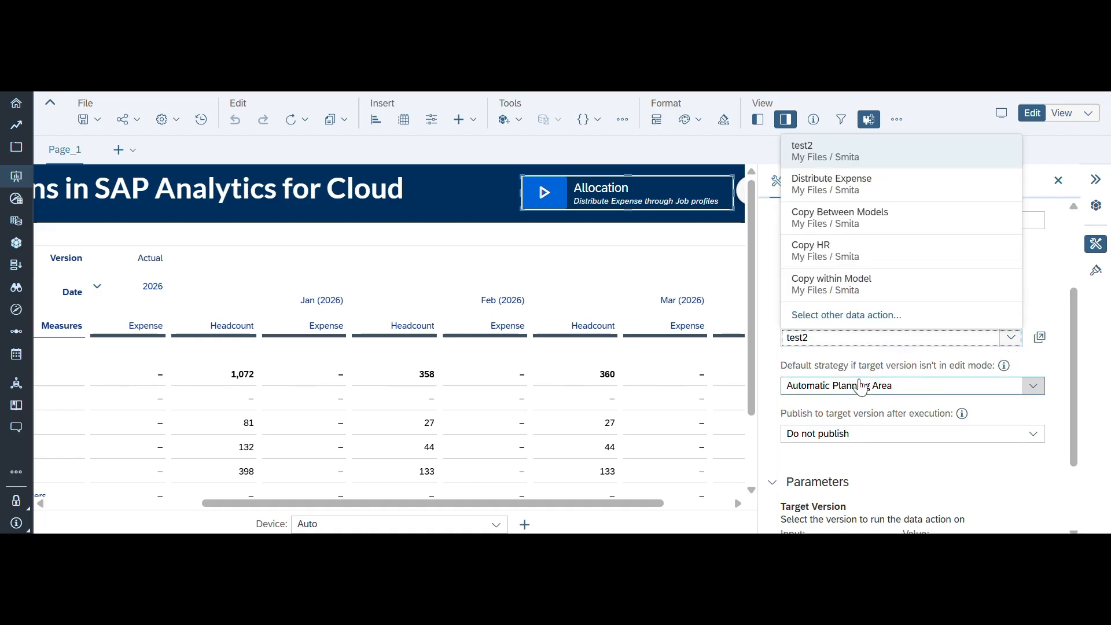
{"action": "left_click", "coordinate": [857, 185]}
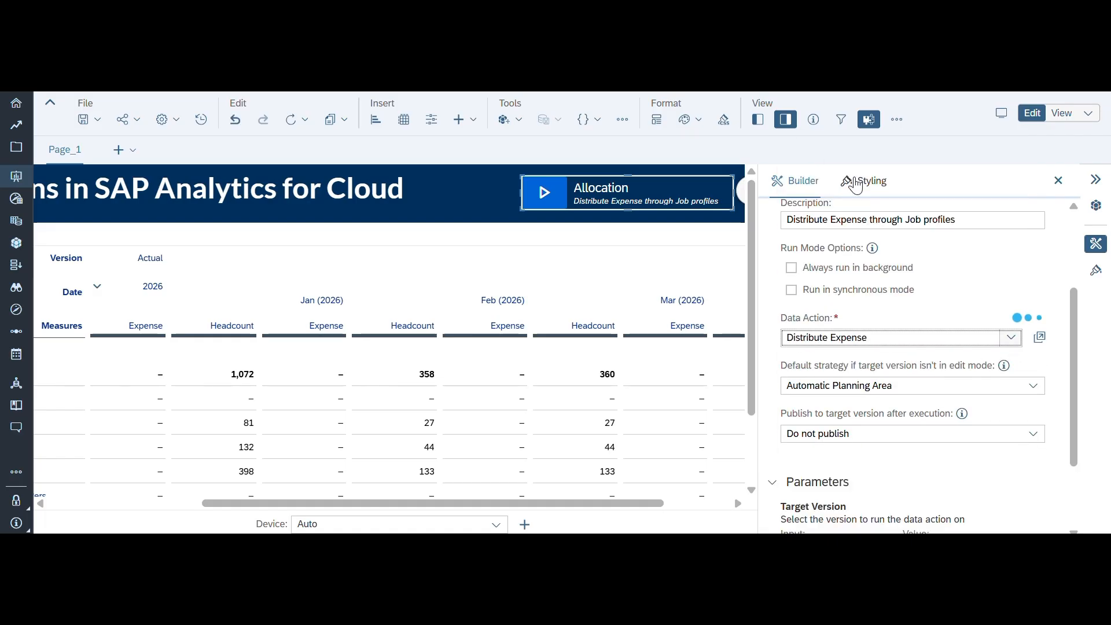
{"action": "left_click", "coordinate": [96, 121]}
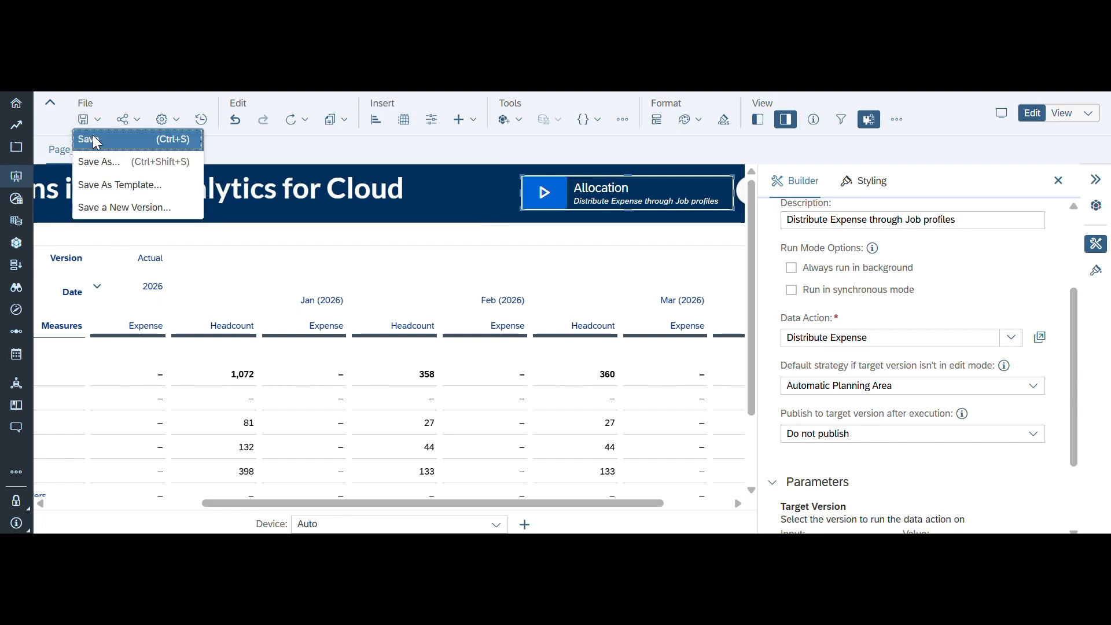
{"action": "left_click", "coordinate": [94, 140]}
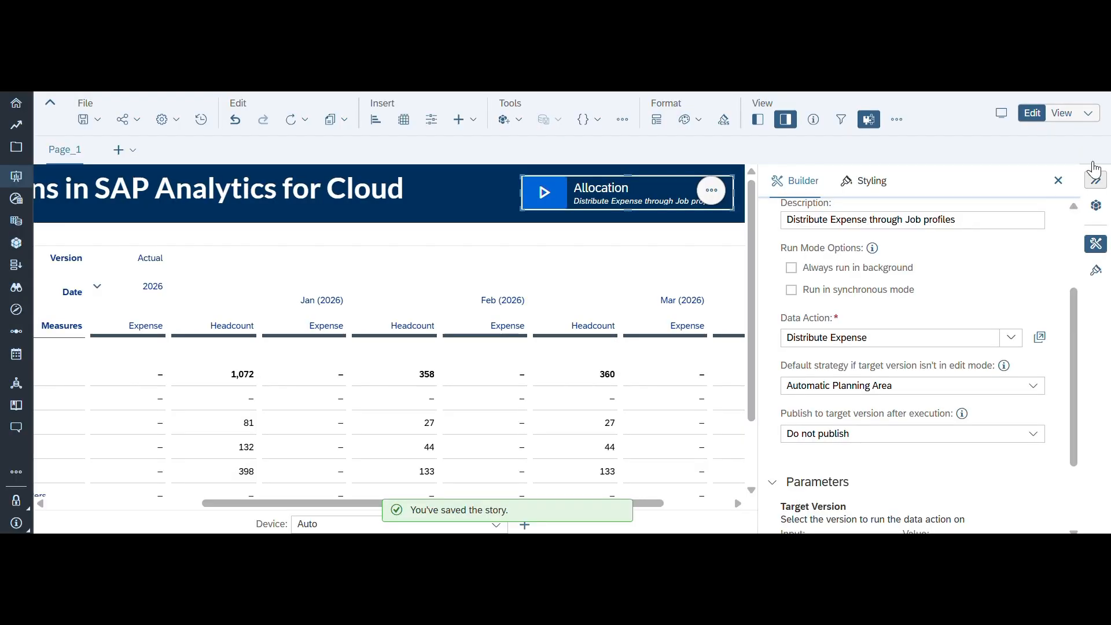
Step: Switch the story to view mode and enter 2000 as BestRun France's Unassigned expense for 2026
{"action": "left_click", "coordinate": [1062, 113]}
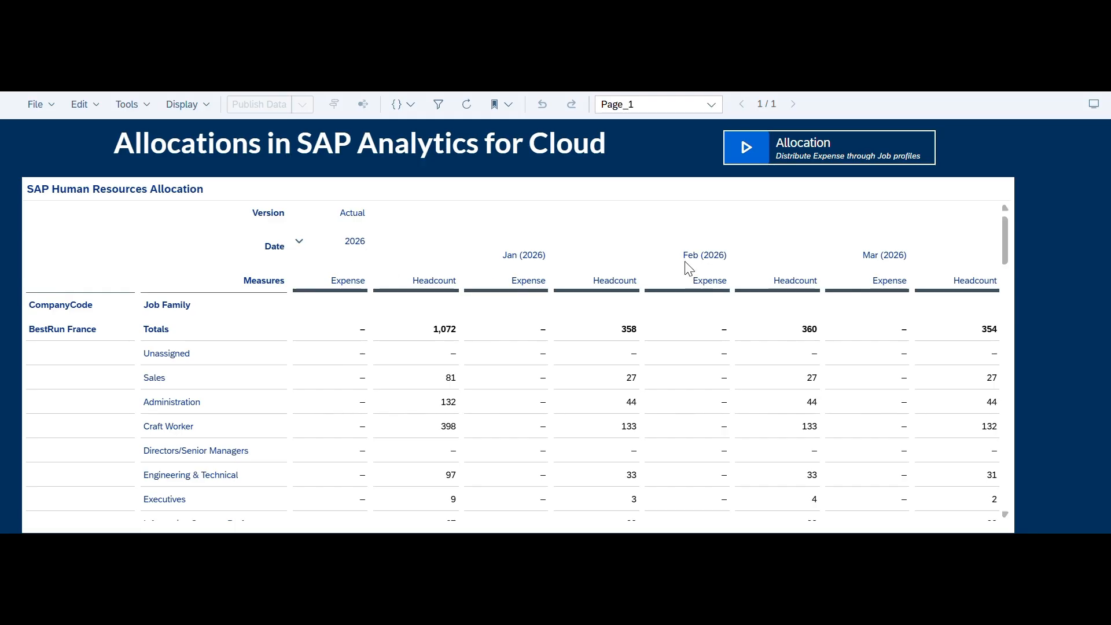
{"action": "left_click", "coordinate": [354, 354]}
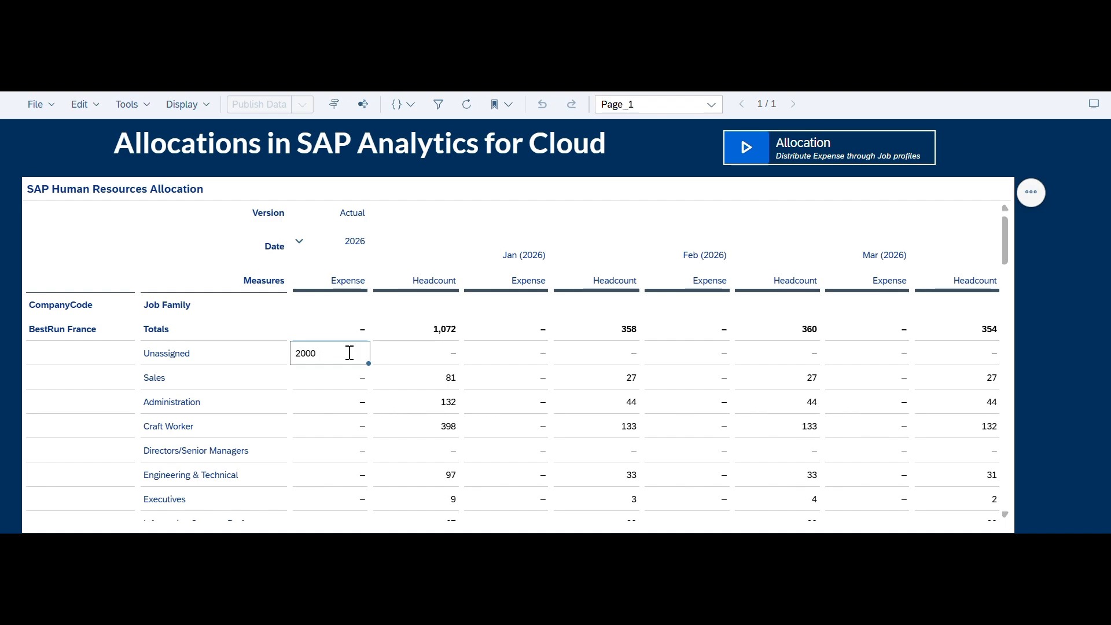
{"action": "key", "text": "Return"}
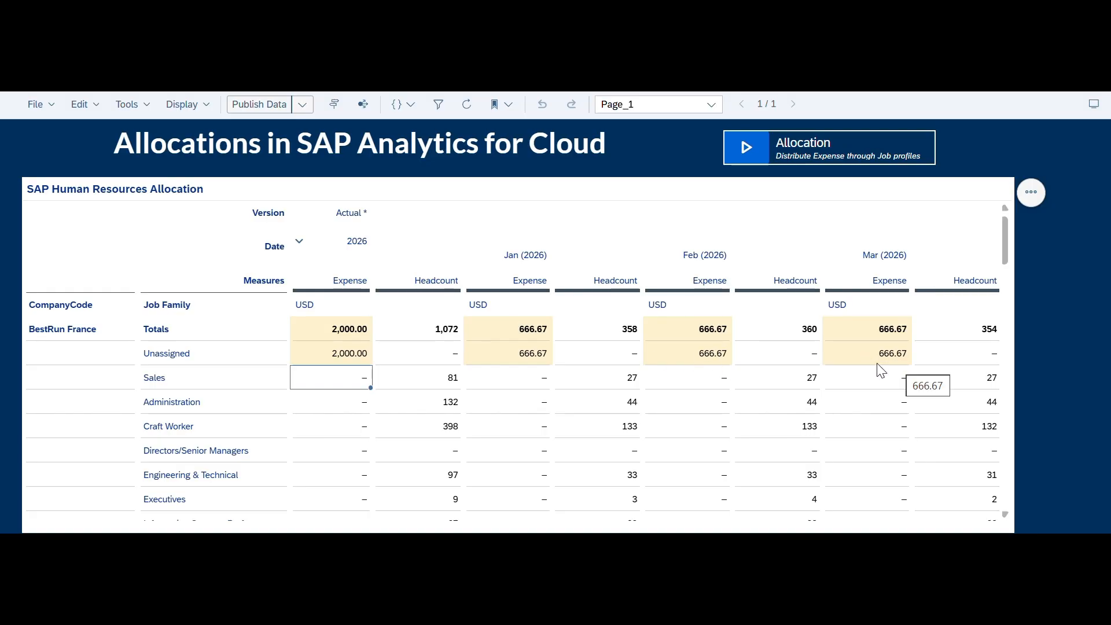
Step: Set BestRun France's total expense for January 2026 to 358 and publish the data changes
{"action": "double_click", "coordinate": [544, 332]}
{"action": "double_click", "coordinate": [545, 332]}
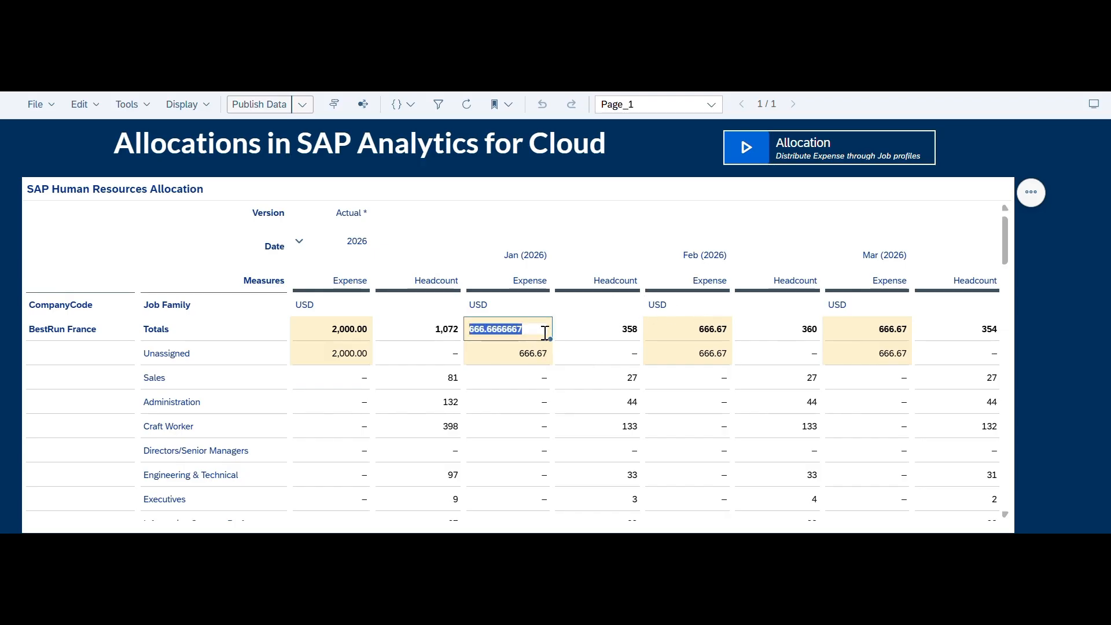
{"action": "key", "text": "BackSpace"}
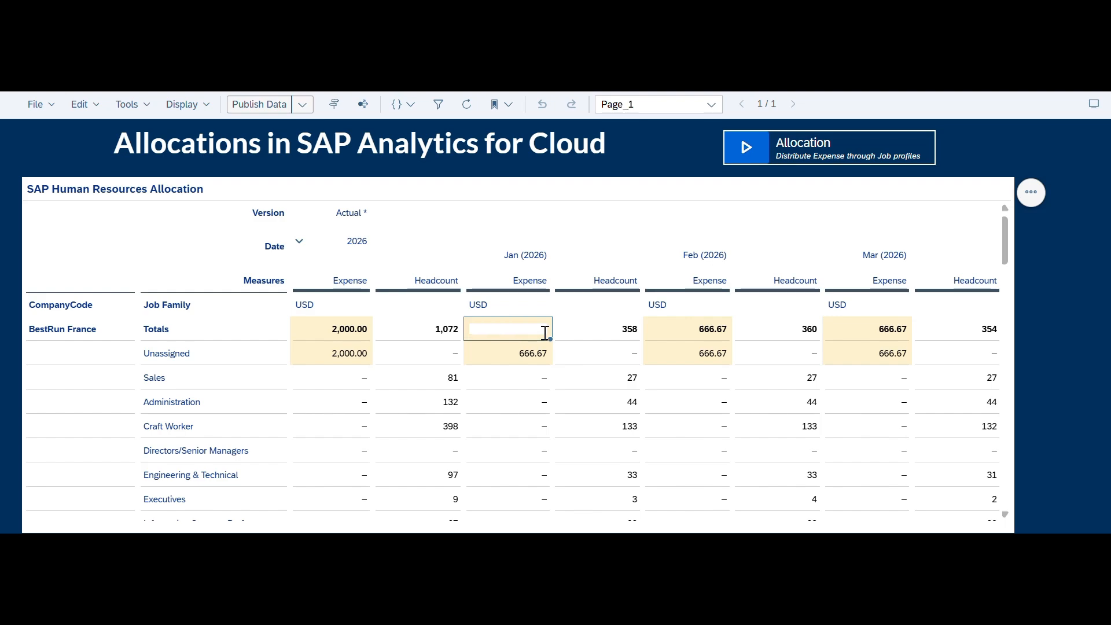
{"action": "type", "text": "358"}
{"action": "key", "text": "Return"}
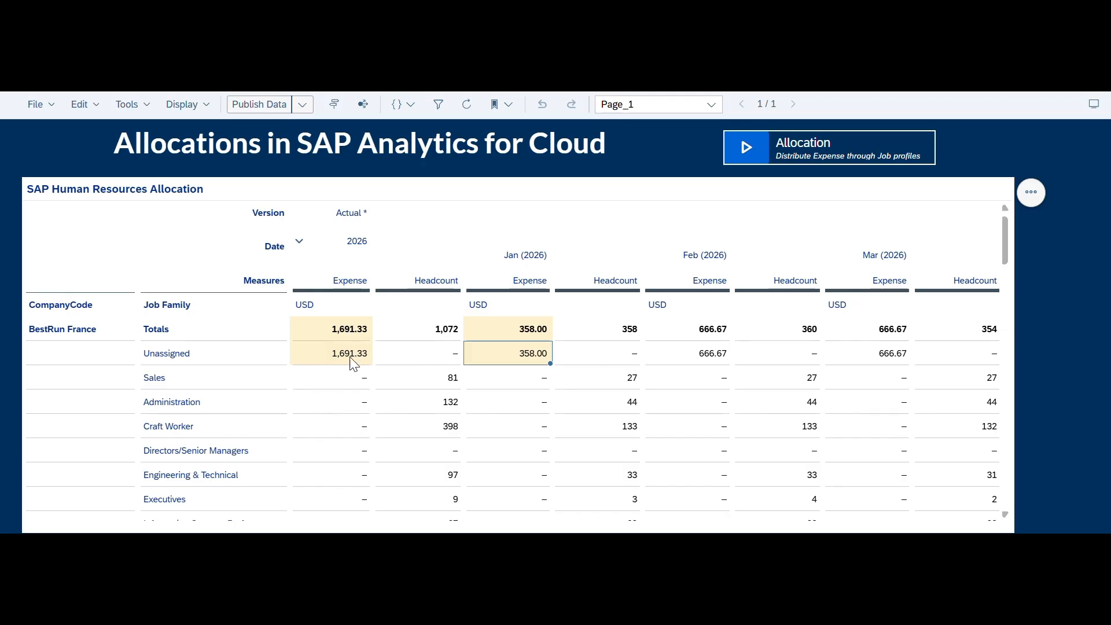
{"action": "left_click", "coordinate": [268, 106]}
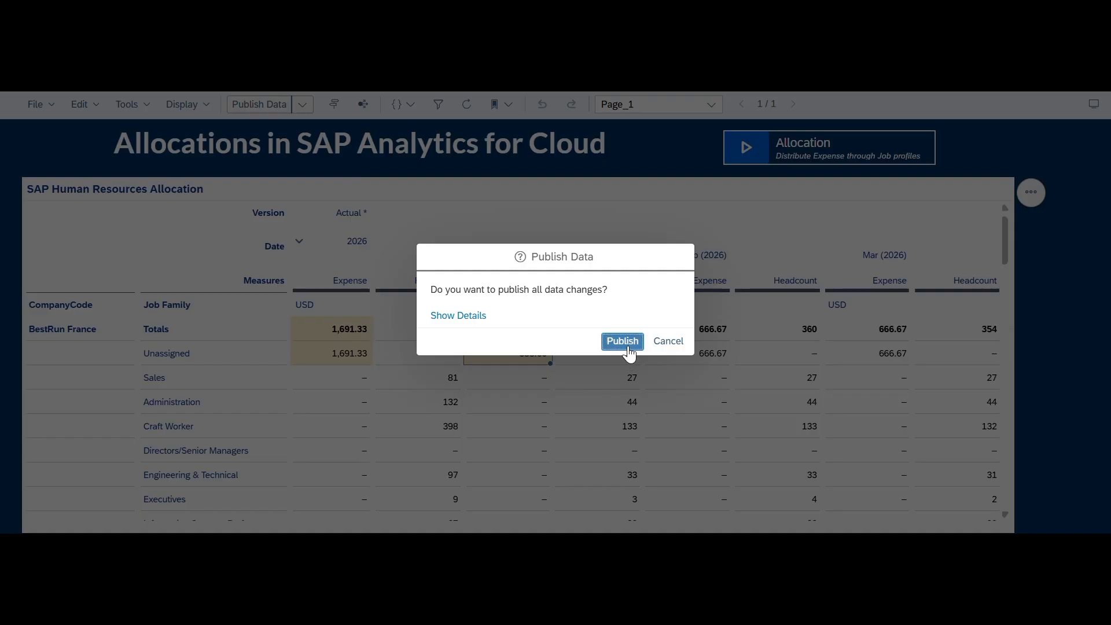
{"action": "left_click", "coordinate": [626, 345]}
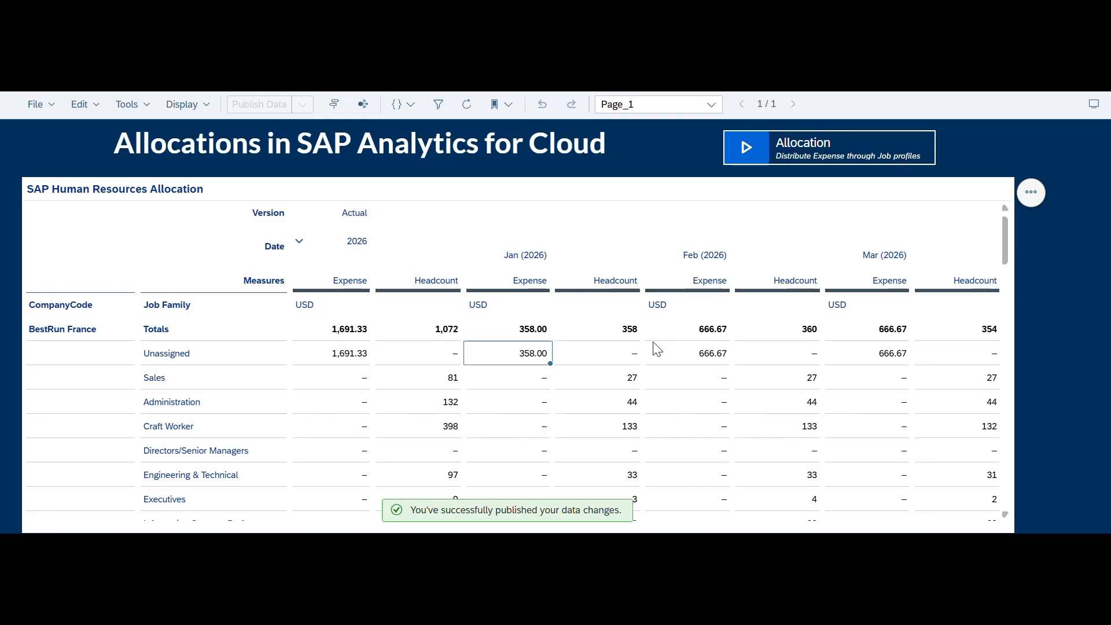
Step: Start the Allocation data action and select Actual as its target version
{"action": "left_click", "coordinate": [747, 152]}
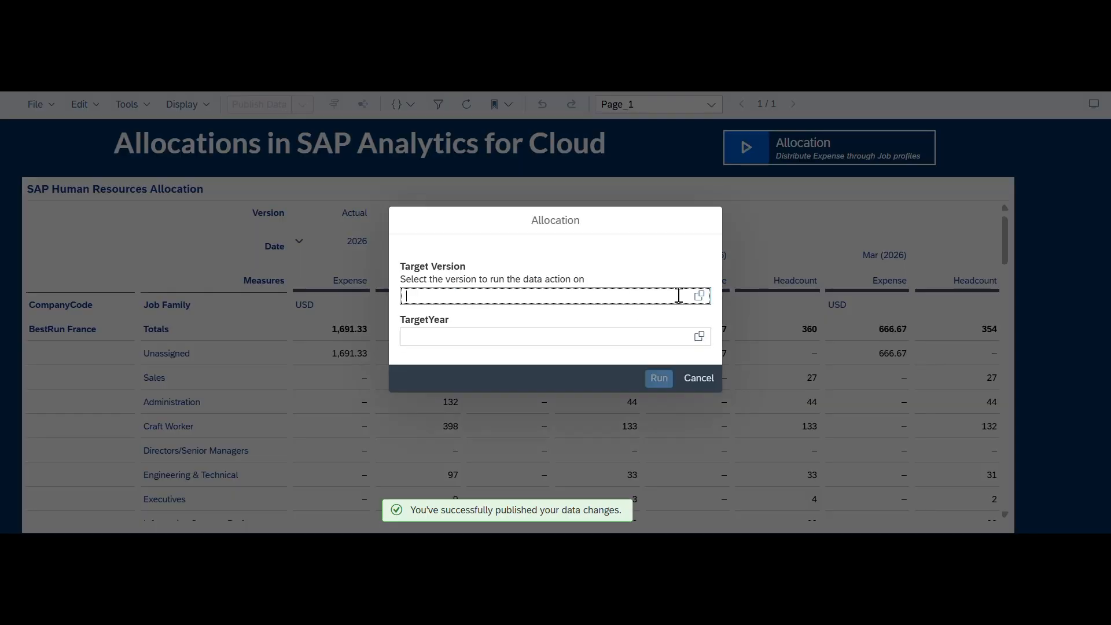
{"action": "left_click", "coordinate": [700, 296]}
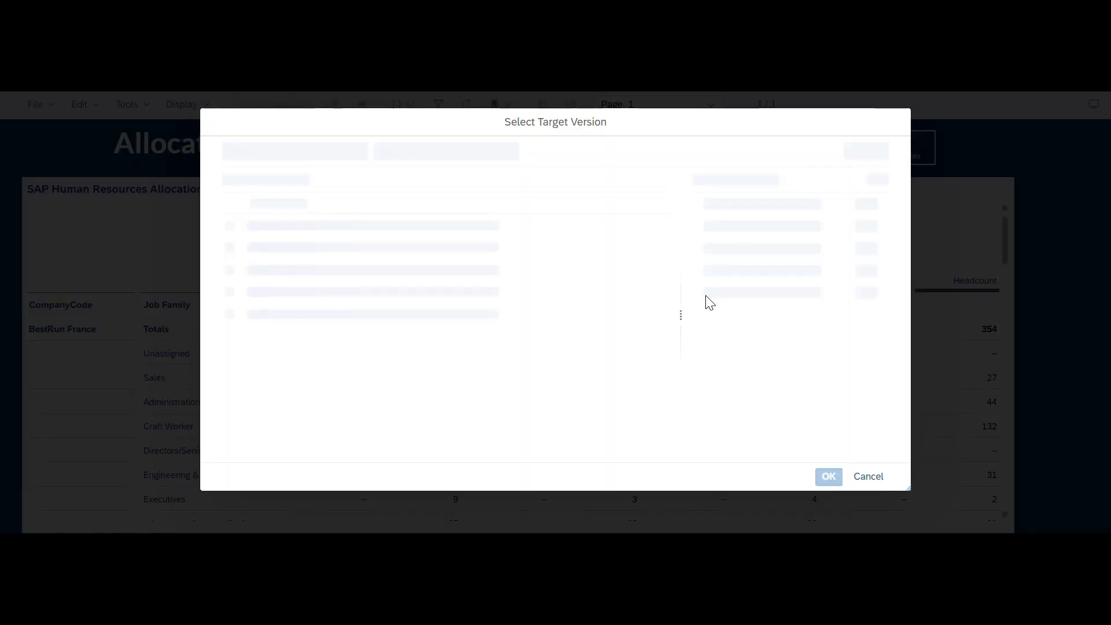
{"action": "left_click", "coordinate": [276, 231]}
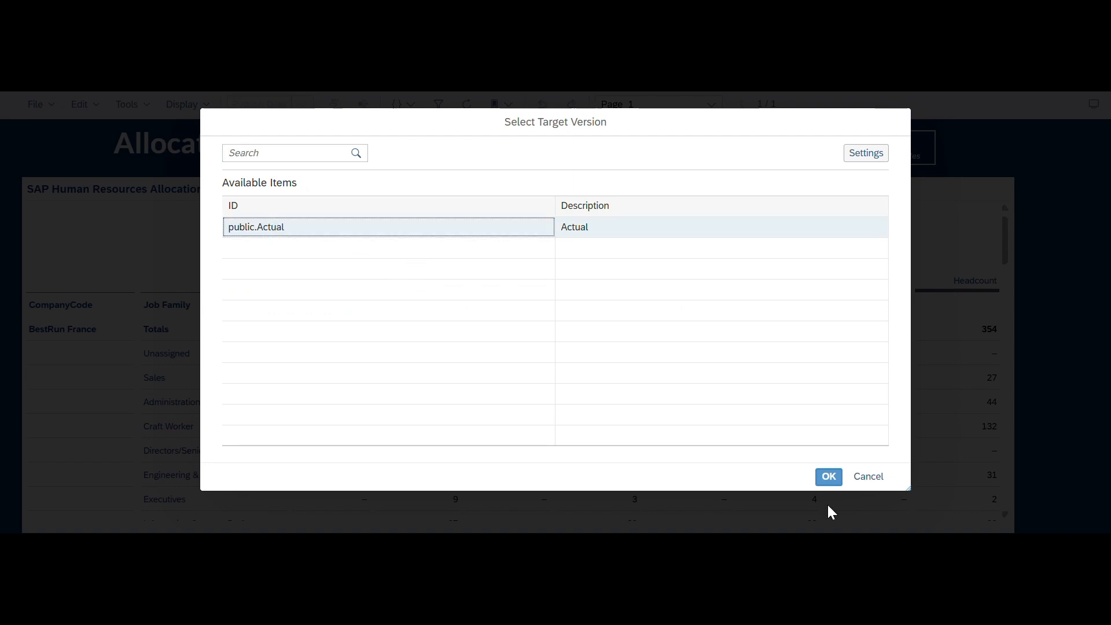
{"action": "left_click", "coordinate": [829, 476]}
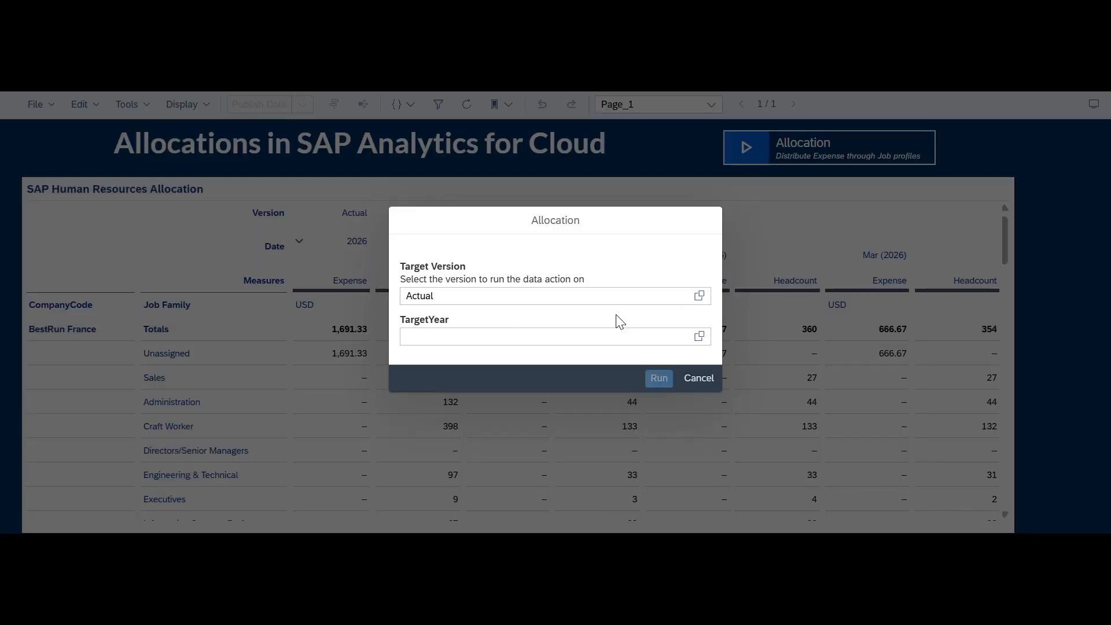
Step: Choose Q1 of 2026 as the TargetYear and run the allocation
{"action": "left_click", "coordinate": [699, 336]}
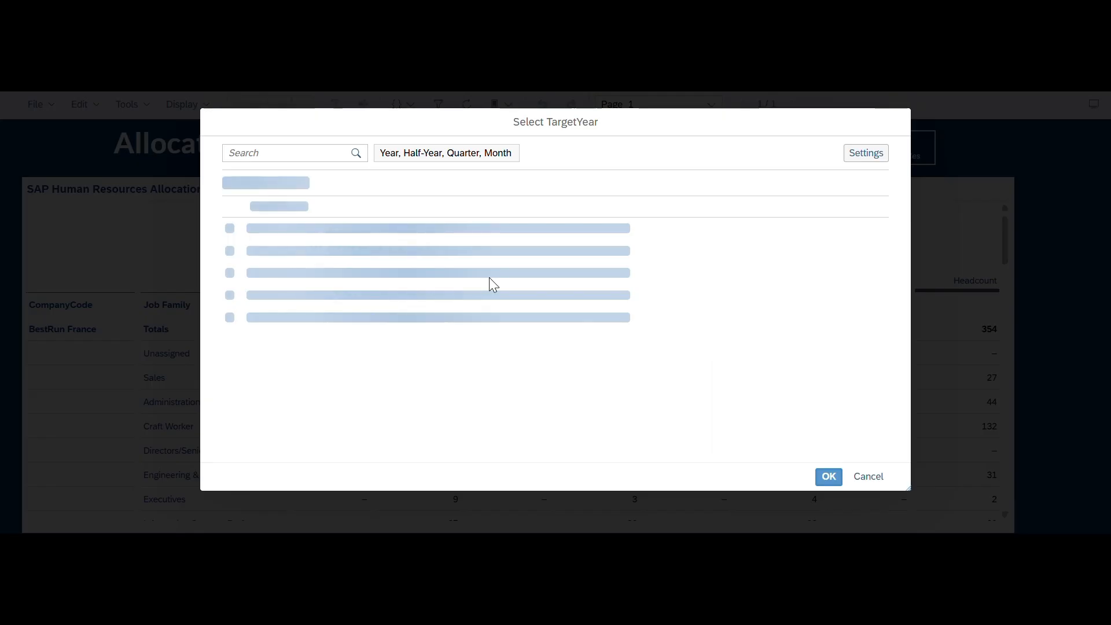
{"action": "scroll", "coordinate": [480, 281], "scroll_direction": "down", "scroll_amount": 5}
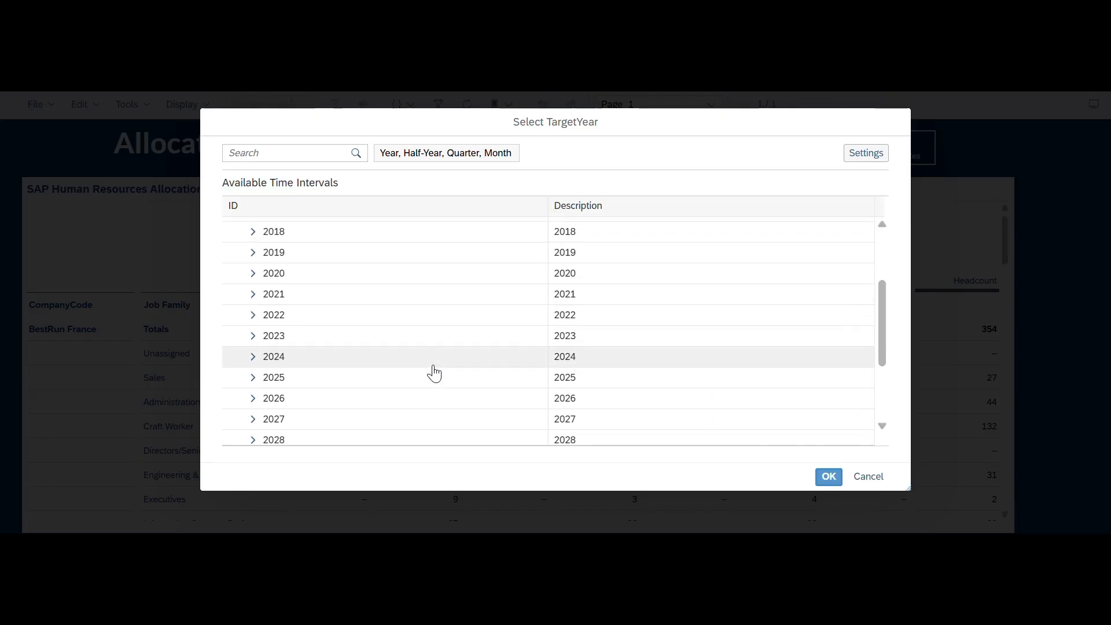
{"action": "left_click", "coordinate": [253, 348]}
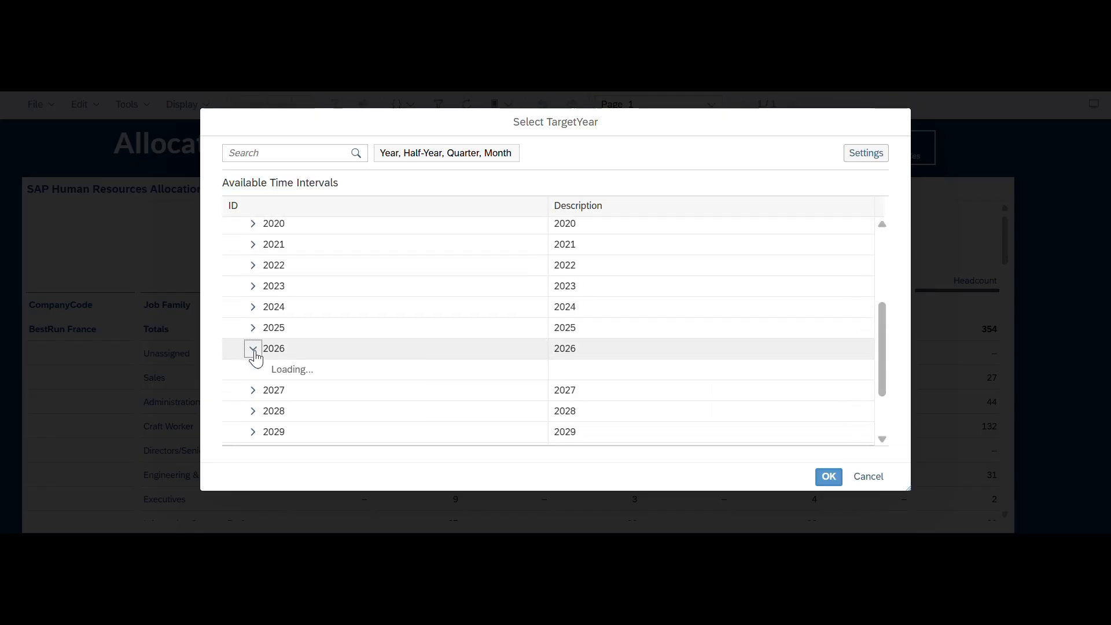
{"action": "left_click", "coordinate": [261, 369]}
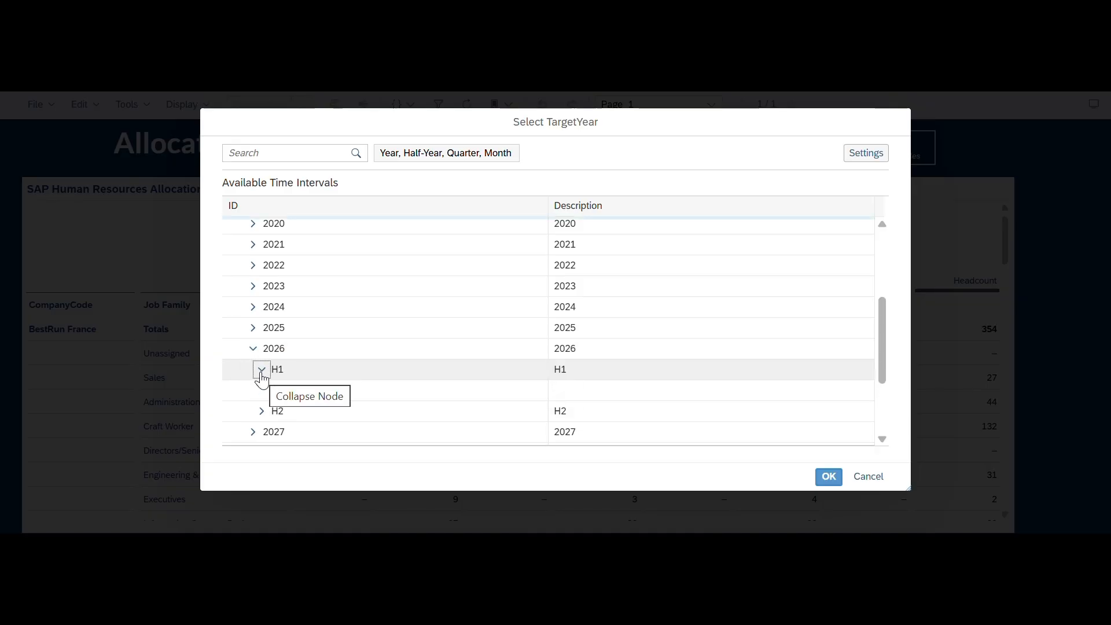
{"action": "left_click", "coordinate": [281, 390]}
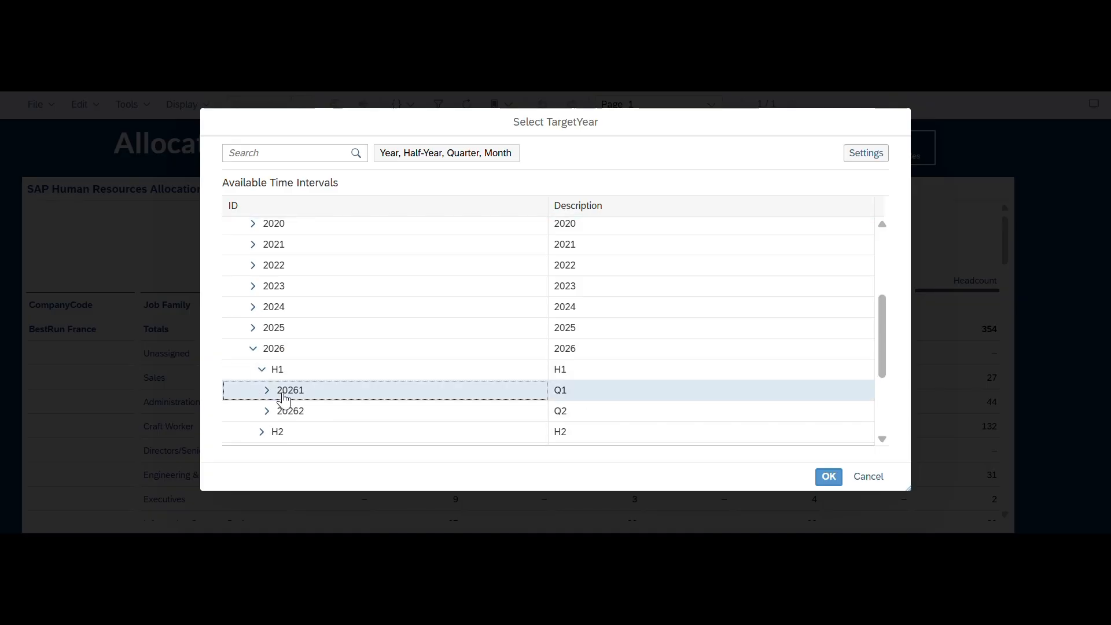
{"action": "left_click", "coordinate": [829, 476]}
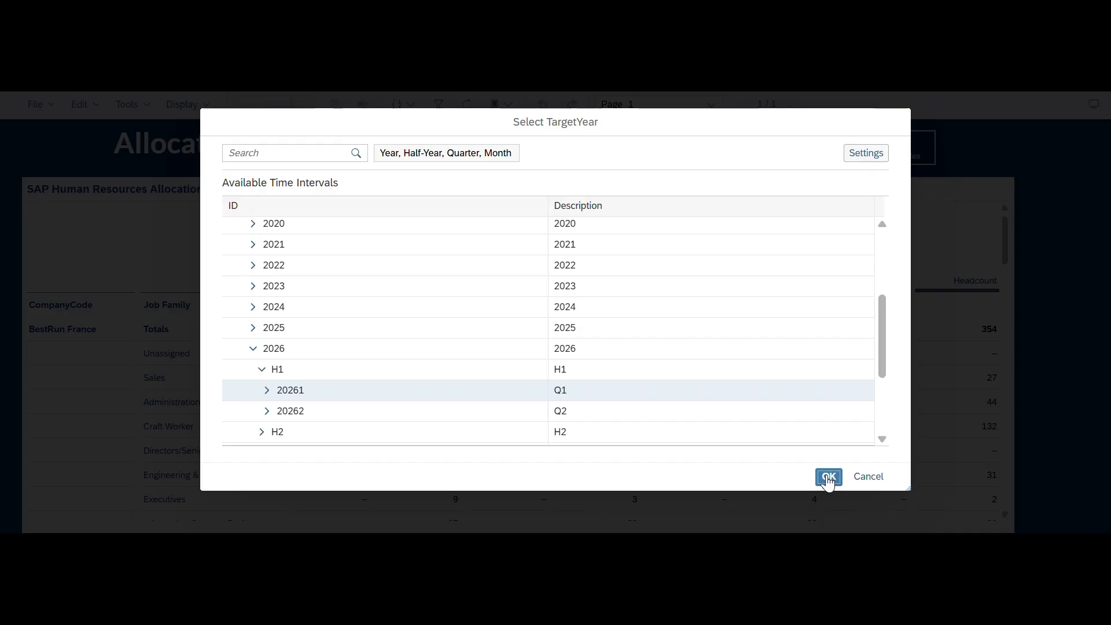
{"action": "left_click", "coordinate": [661, 380]}
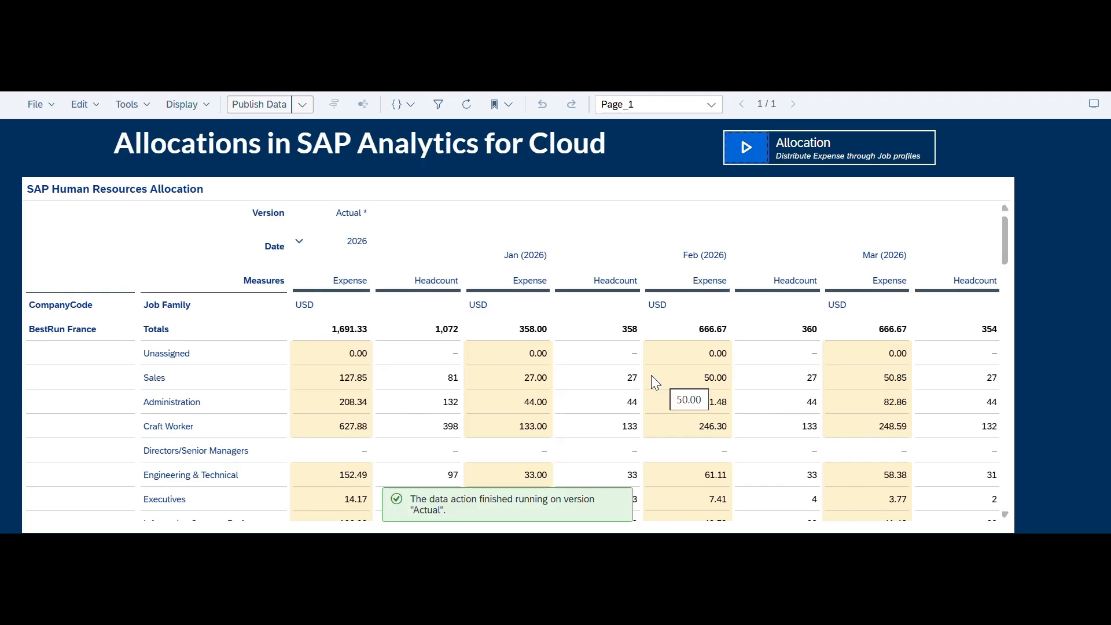
Step: Compare the allocated expenses with headcount across BestRun France's job families for each month and for 2026 overall
{"action": "scroll", "coordinate": [568, 349], "scroll_direction": "down", "scroll_amount": 1}
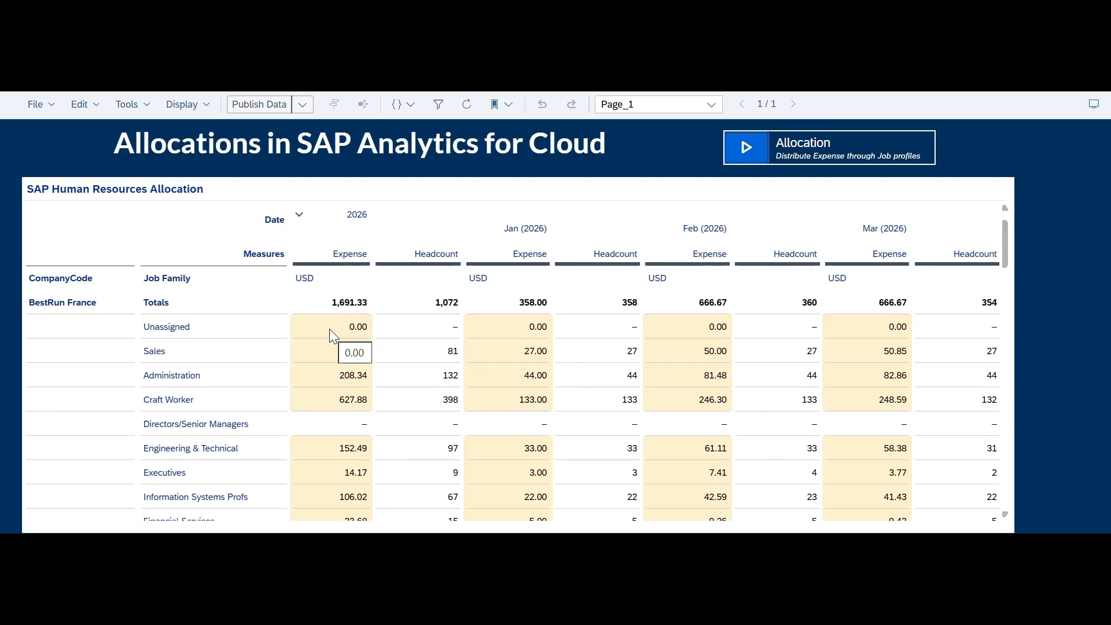
{"action": "scroll", "coordinate": [350, 457], "scroll_direction": "down", "scroll_amount": 1}
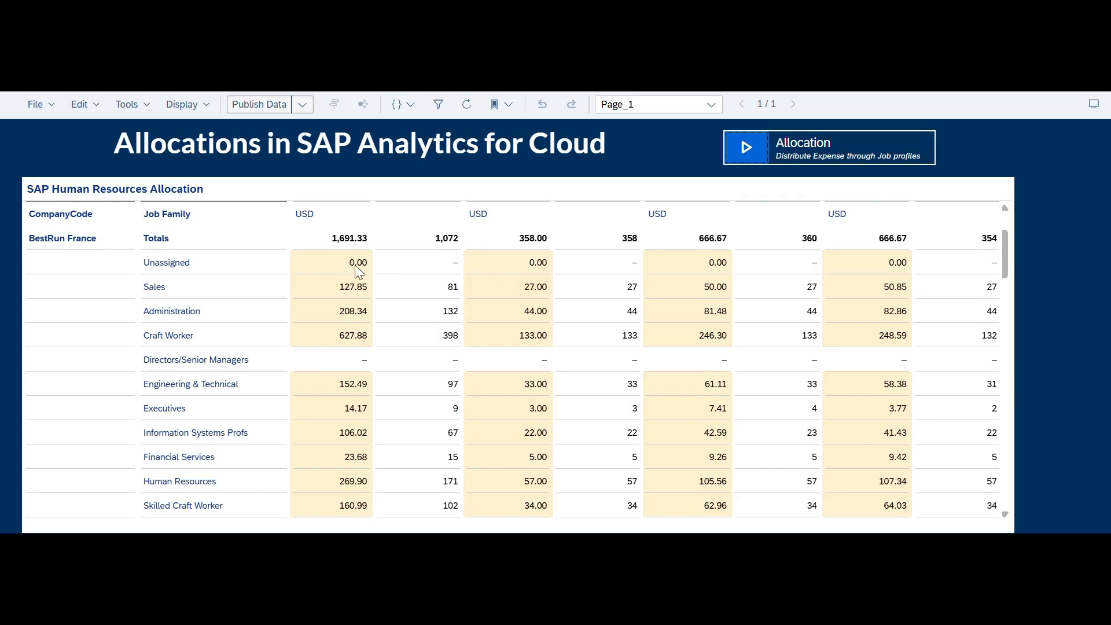
{"action": "scroll", "coordinate": [353, 297], "scroll_direction": "down", "scroll_amount": 1}
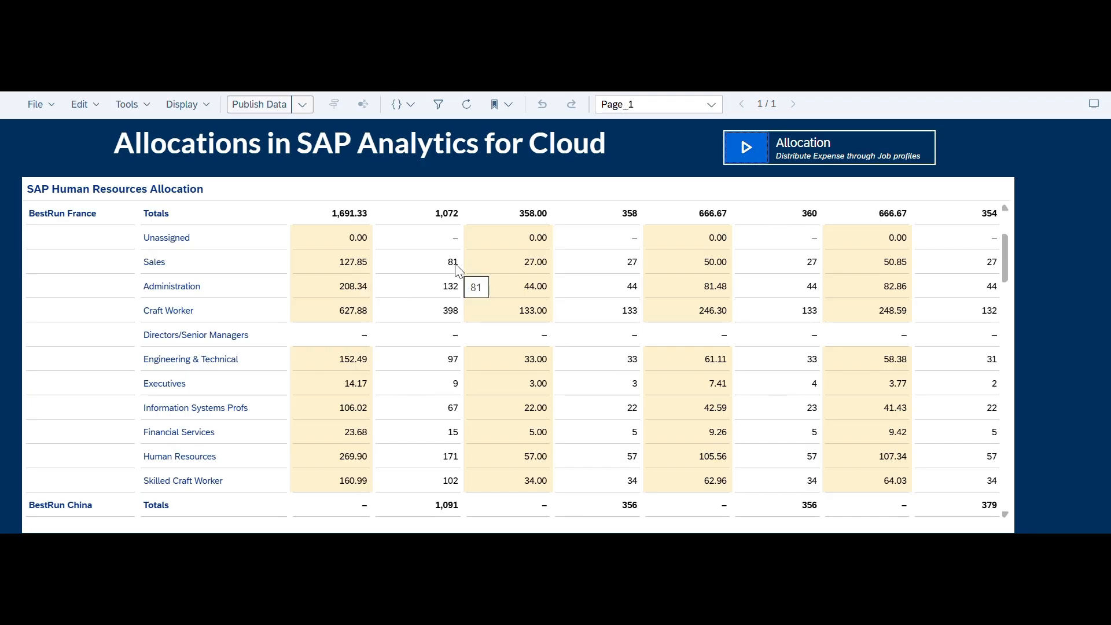
{"action": "scroll", "coordinate": [456, 268], "scroll_direction": "up", "scroll_amount": 4}
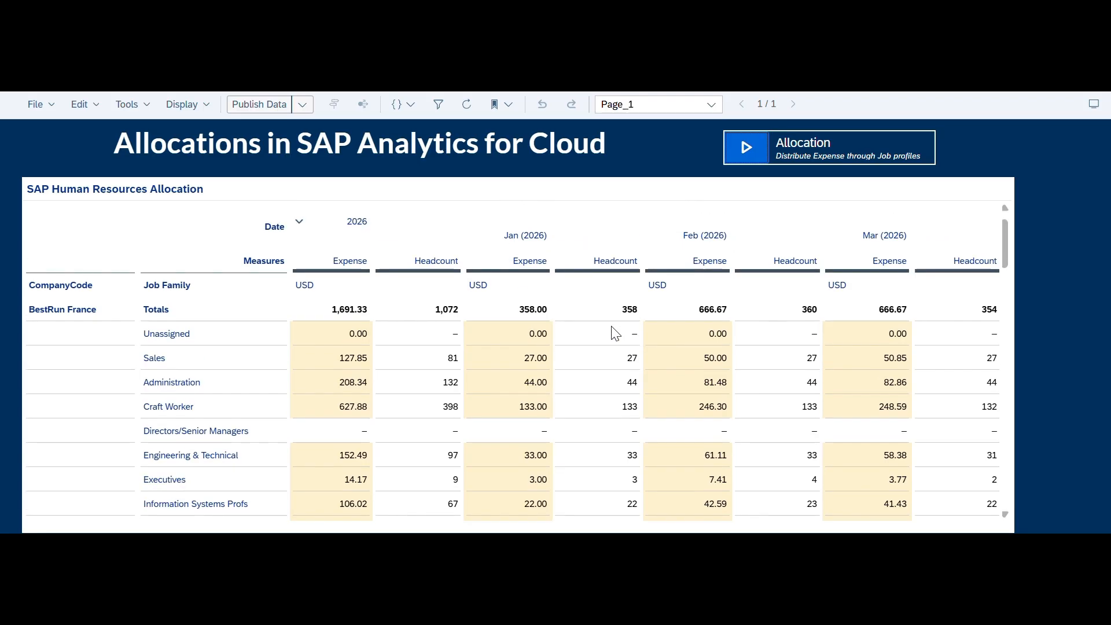
{"action": "scroll", "coordinate": [633, 362], "scroll_direction": "down", "scroll_amount": 1}
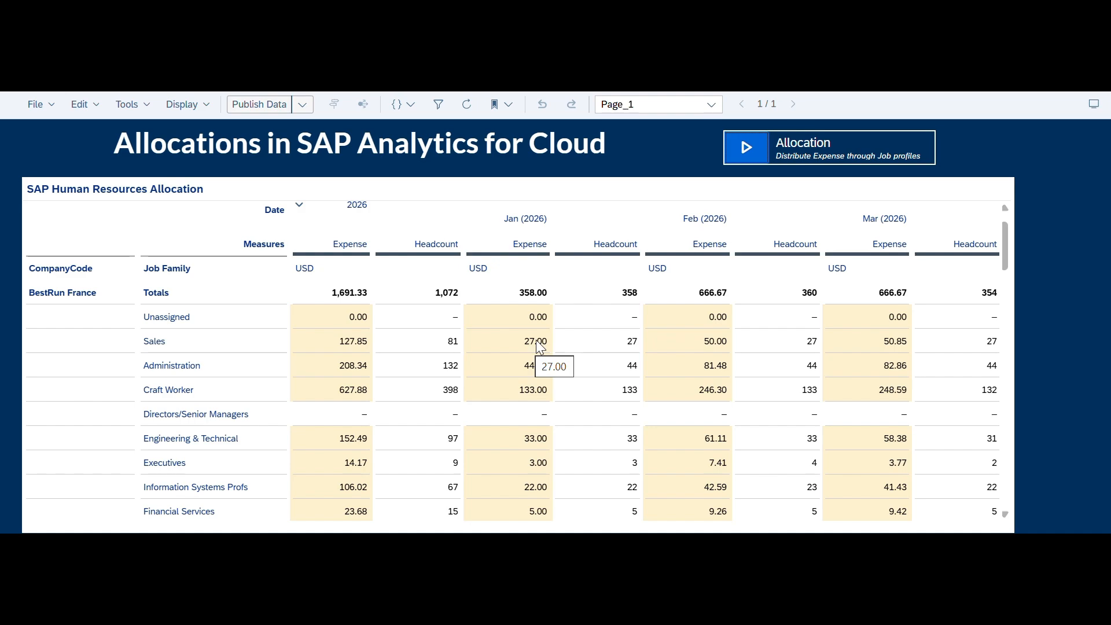
{"action": "scroll", "coordinate": [533, 372], "scroll_direction": "down", "scroll_amount": 1}
{"action": "scroll", "coordinate": [533, 372], "scroll_direction": "down", "scroll_amount": 3}
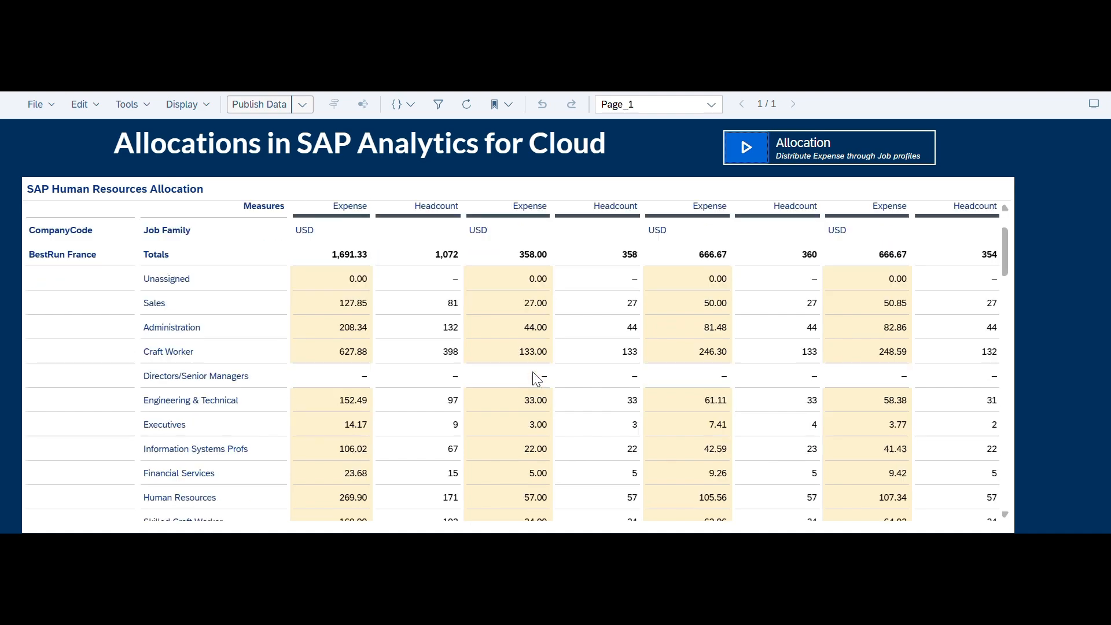
{"action": "scroll", "coordinate": [533, 359], "scroll_direction": "up", "scroll_amount": 2}
{"action": "scroll", "coordinate": [540, 331], "scroll_direction": "down", "scroll_amount": 2}
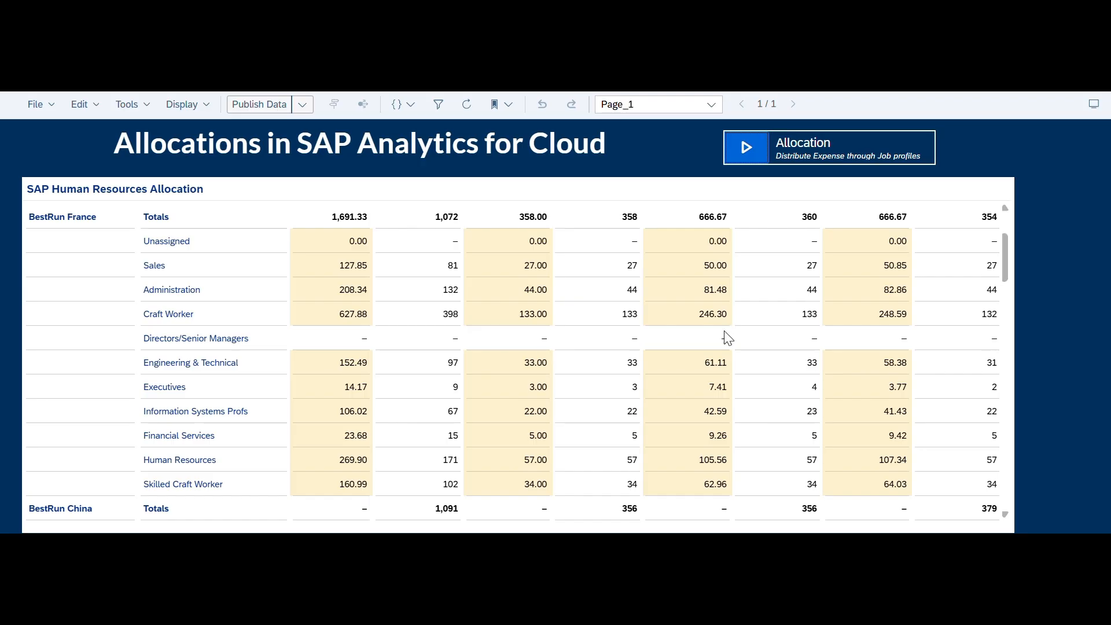
{"action": "scroll", "coordinate": [725, 336], "scroll_direction": "up", "scroll_amount": 2}
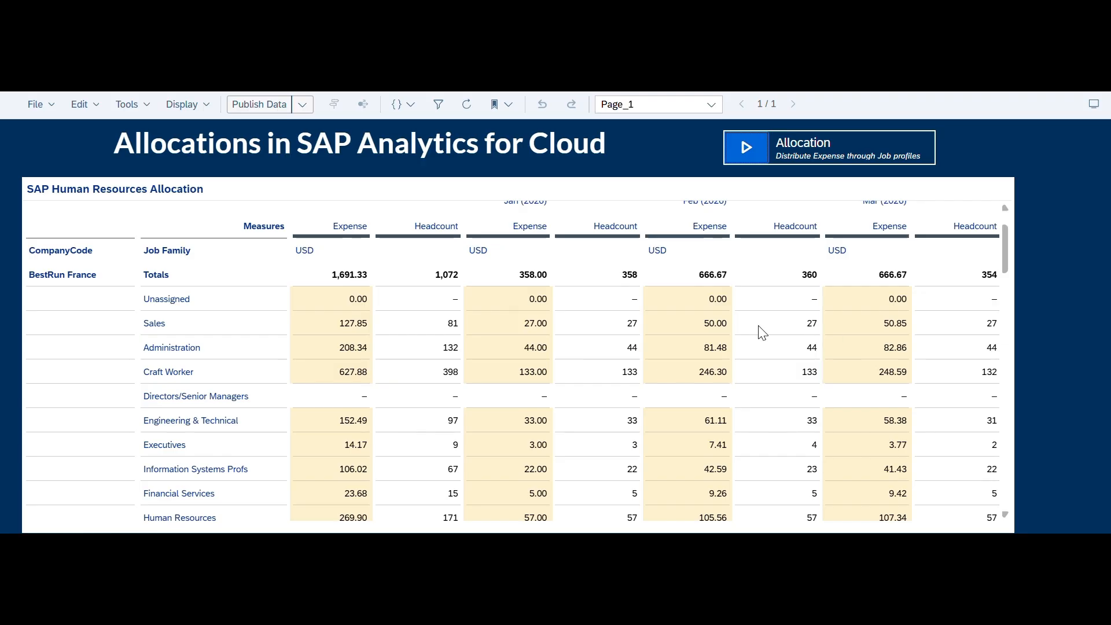
{"action": "scroll", "coordinate": [760, 332], "scroll_direction": "down", "scroll_amount": 5}
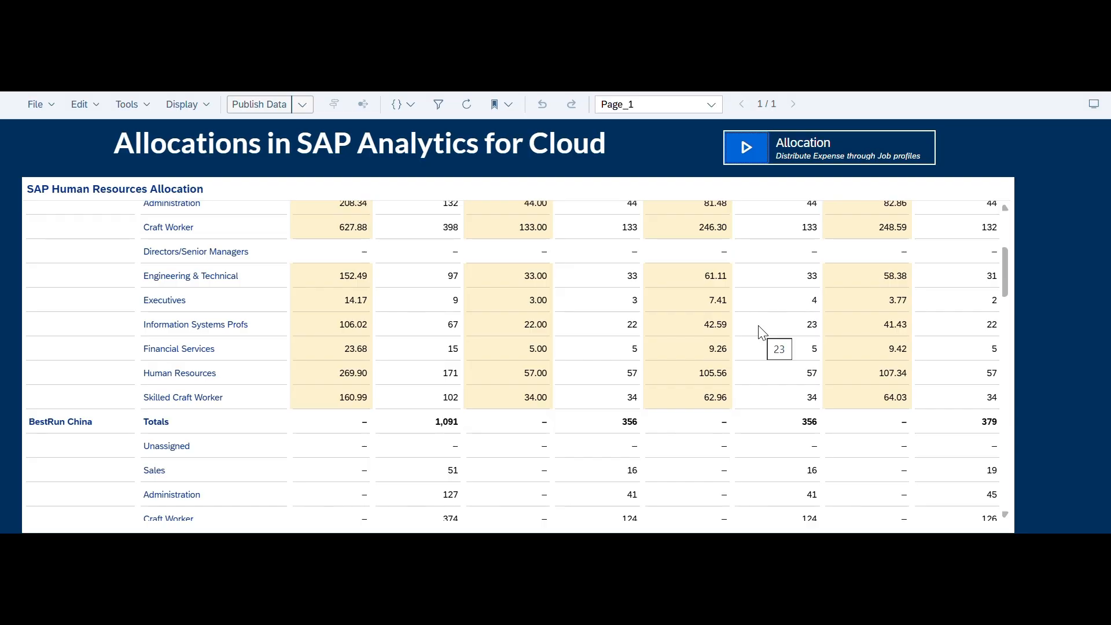
{"action": "scroll", "coordinate": [762, 332], "scroll_direction": "up", "scroll_amount": 3}
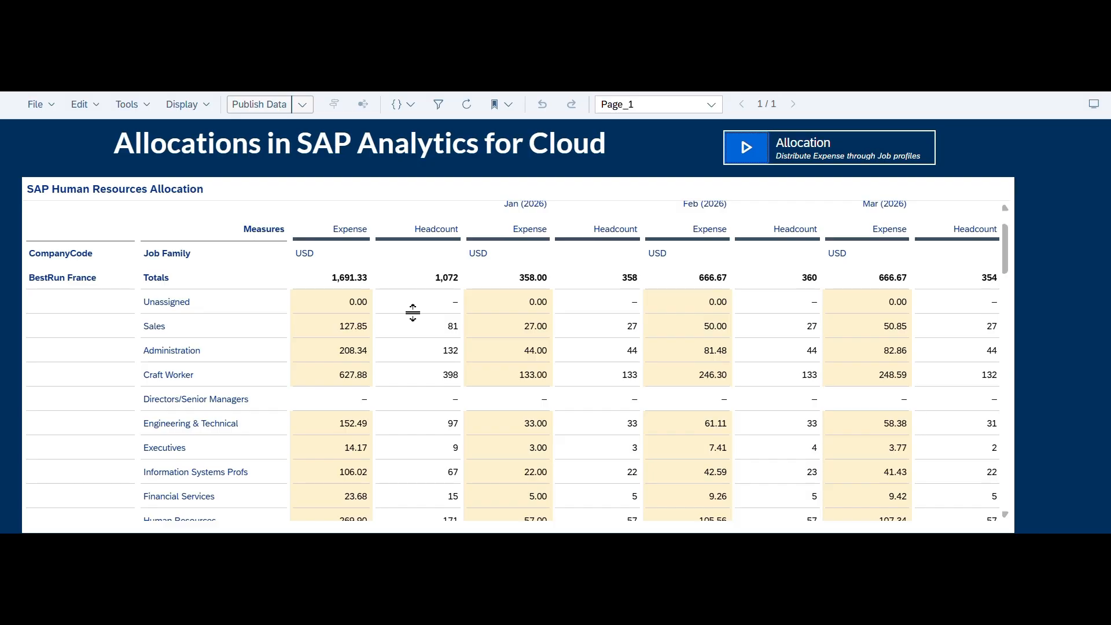
Step: Publish the allocated expense data
{"action": "left_click", "coordinate": [272, 104]}
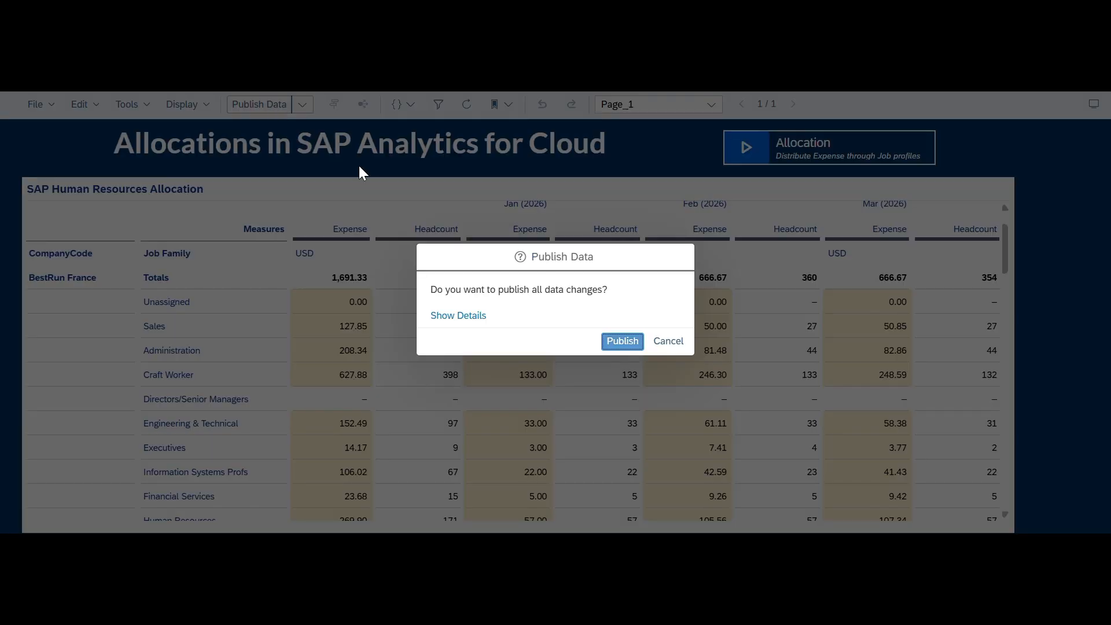
{"action": "left_click", "coordinate": [625, 341]}
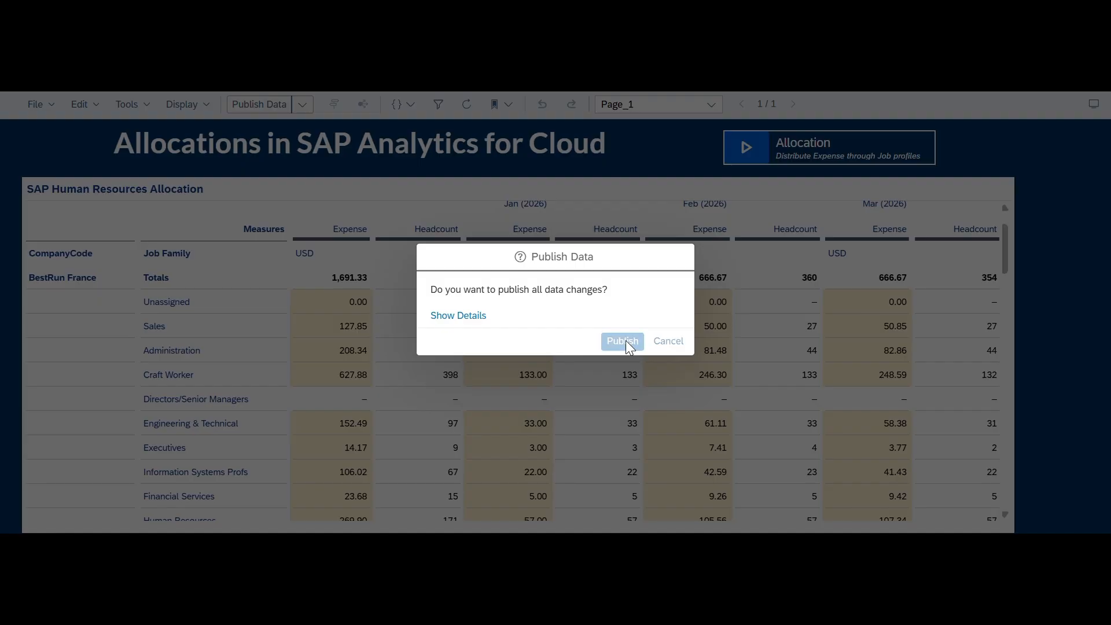